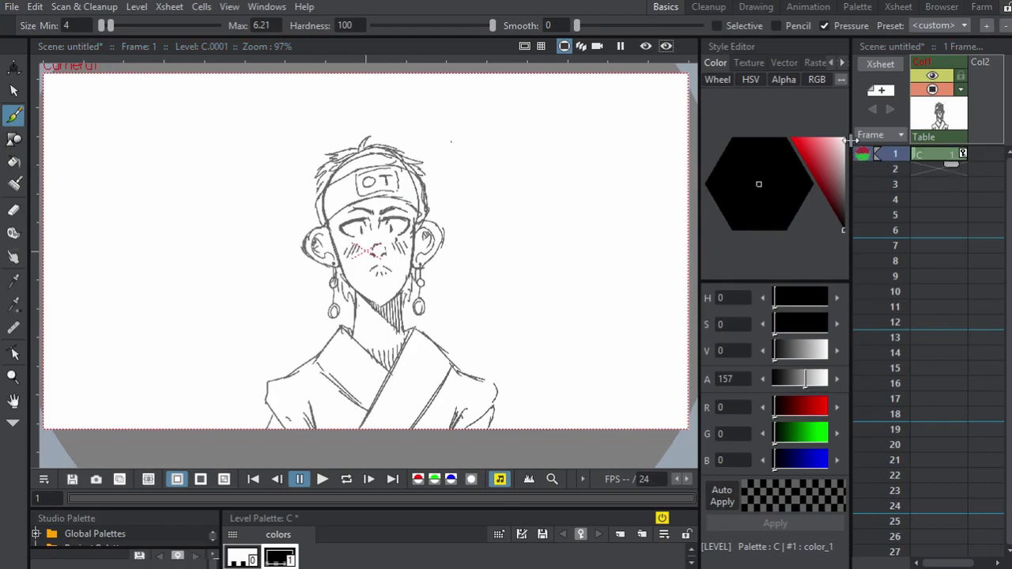
Step: Extend the exposure of the character sketch in Col1 through frame 6
drag(852, 143, 685, 142)
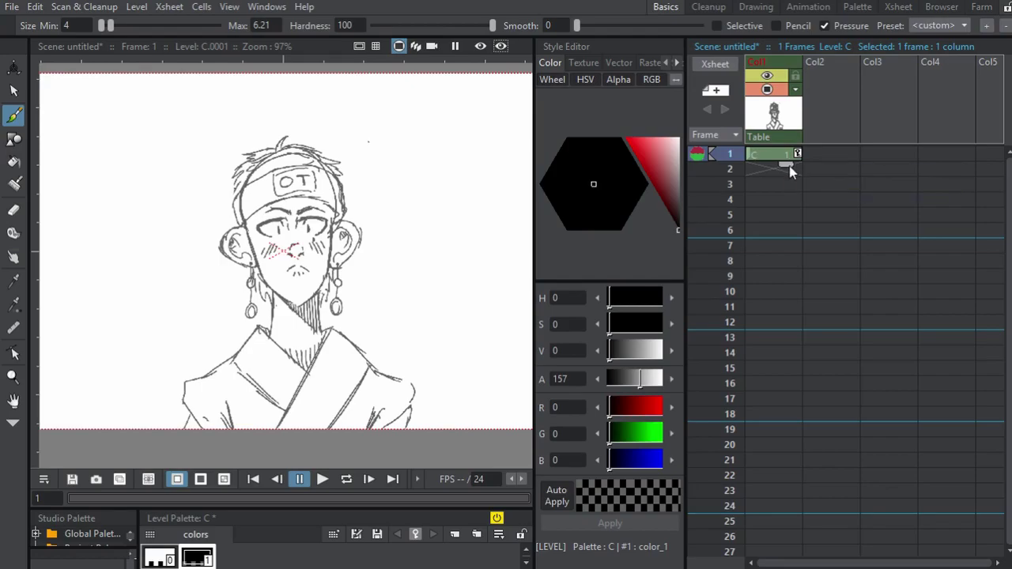
drag(787, 165, 789, 243)
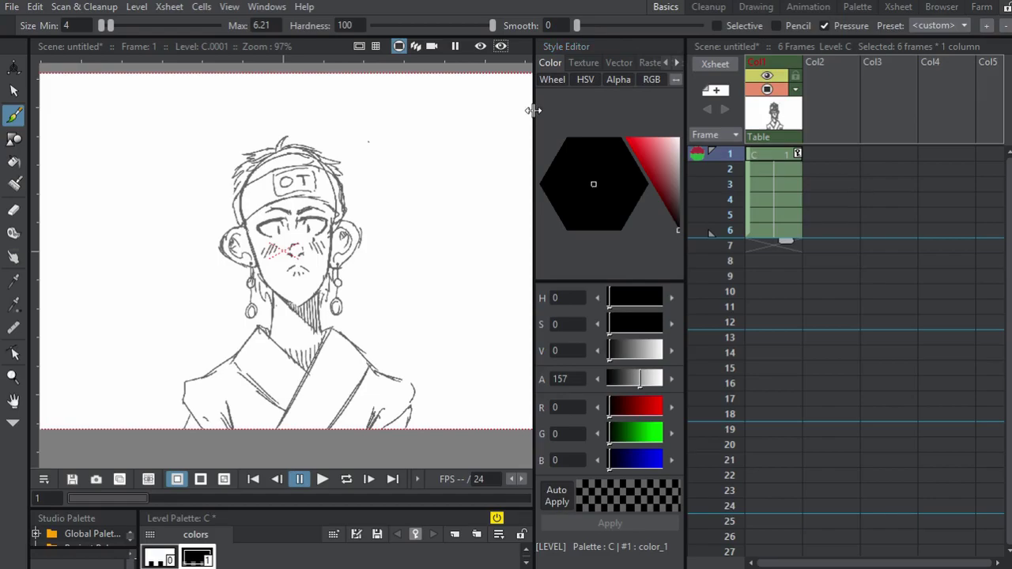
drag(534, 111, 697, 234)
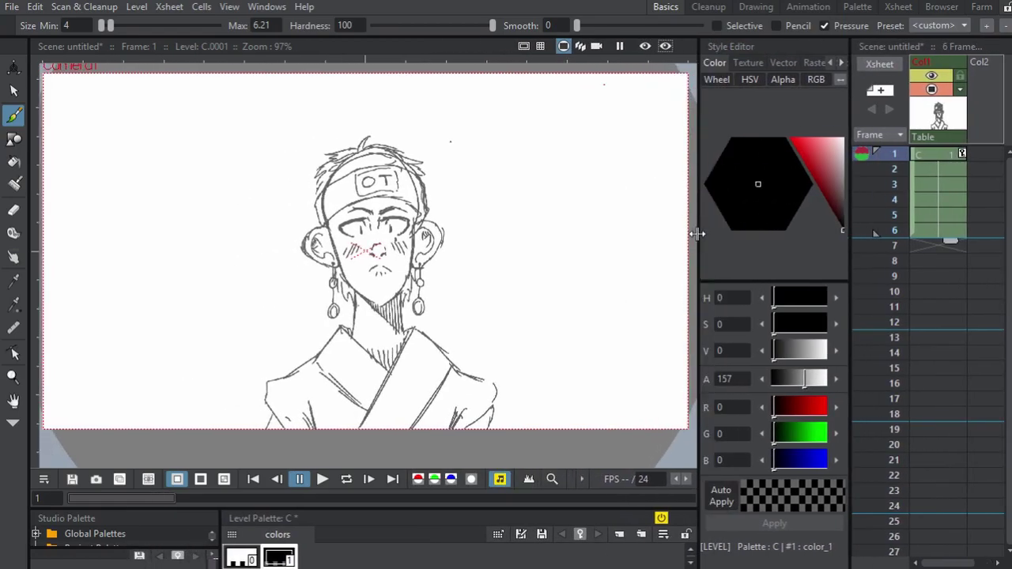
scroll(485, 148, down, 1)
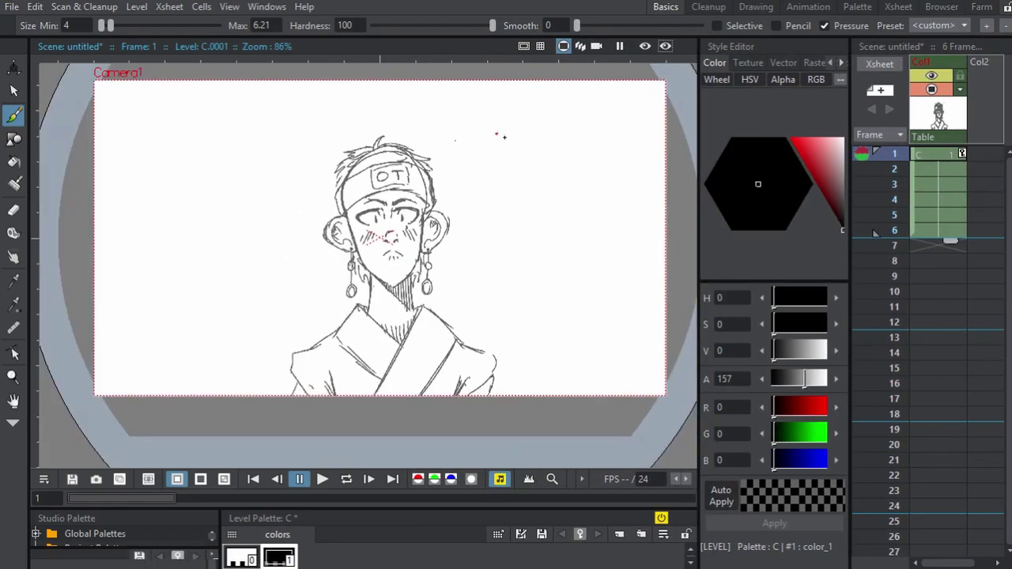
Step: Widen the Xsheet and make frame 6 of Col1 the current frame
drag(699, 137, 641, 138)
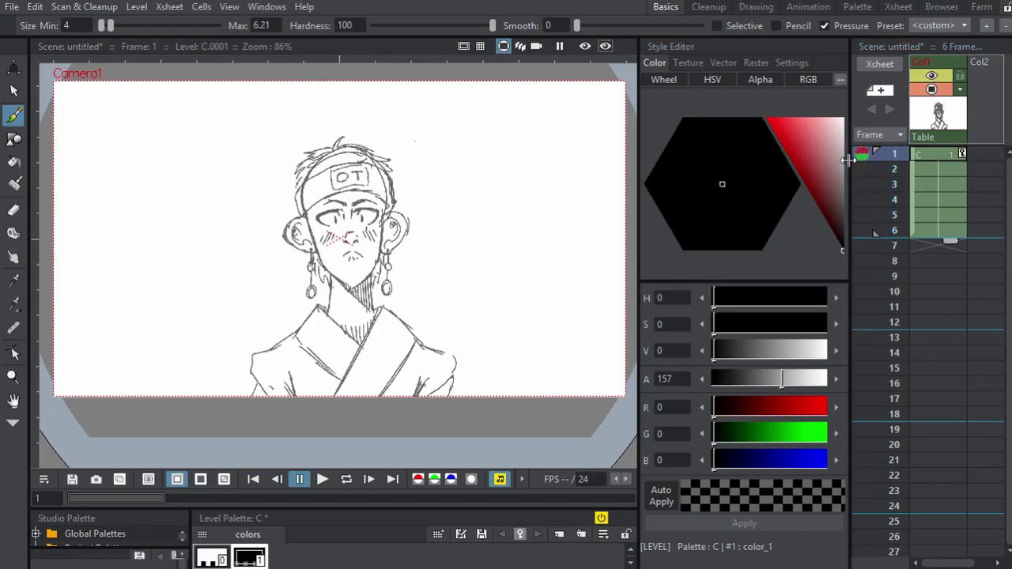
drag(853, 155, 644, 162)
click(747, 229)
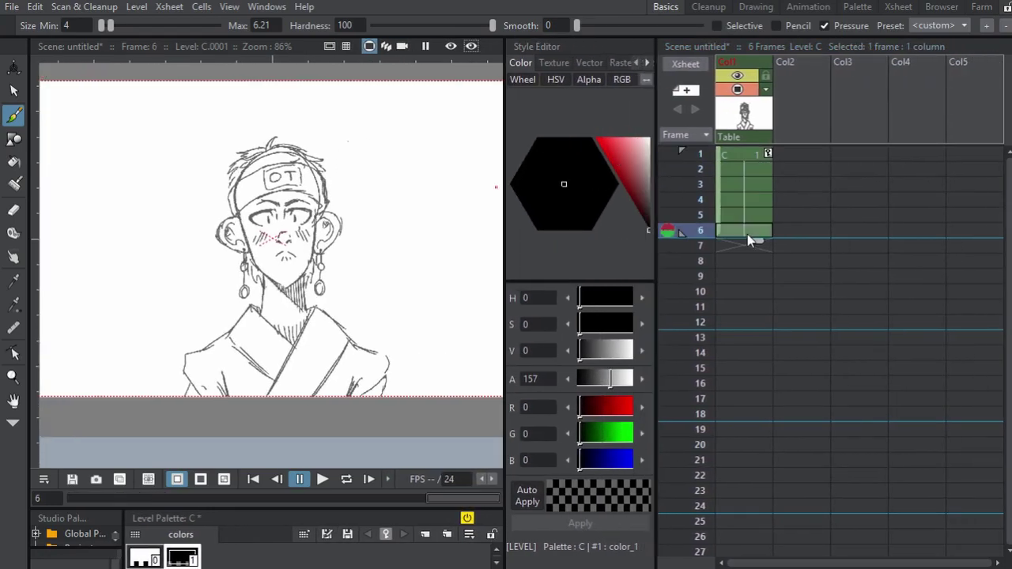
click(739, 157)
click(735, 228)
click(12, 11)
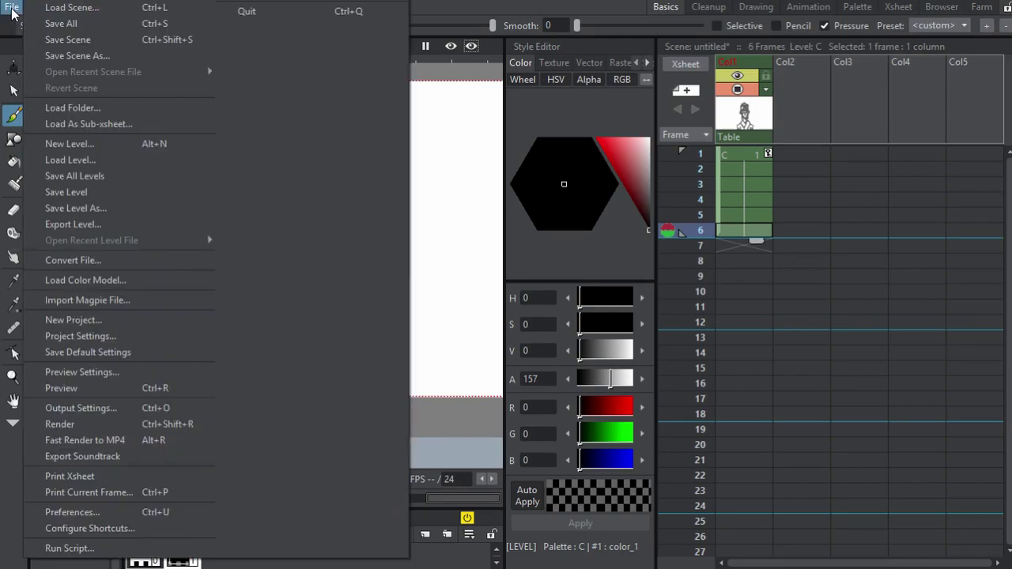
click(554, 230)
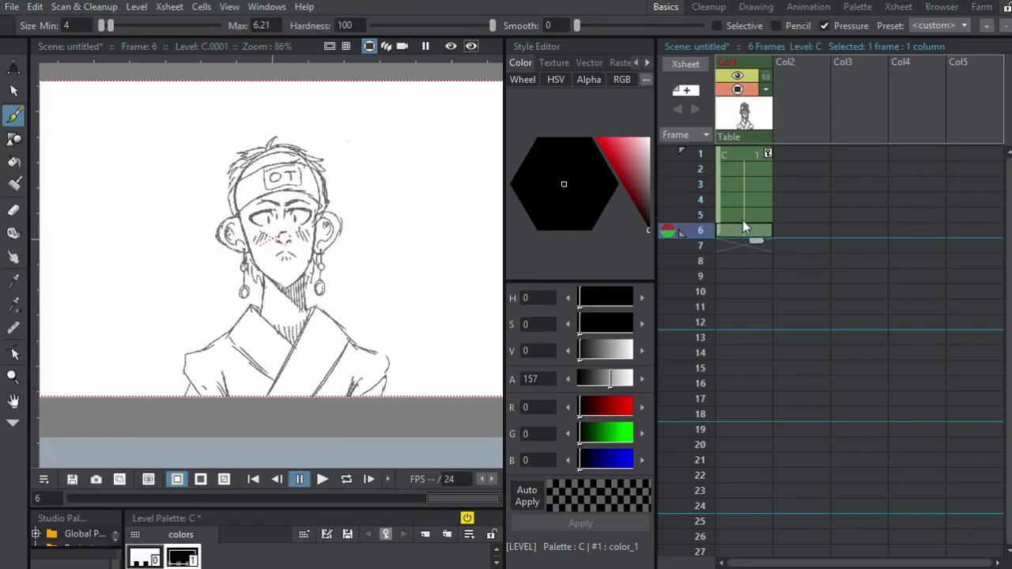
mouse_move(371, 165)
mouse_down()
mouse_move(384, 238)
mouse_move(412, 235)
mouse_move(387, 210)
mouse_up()
key(ctrl+z)
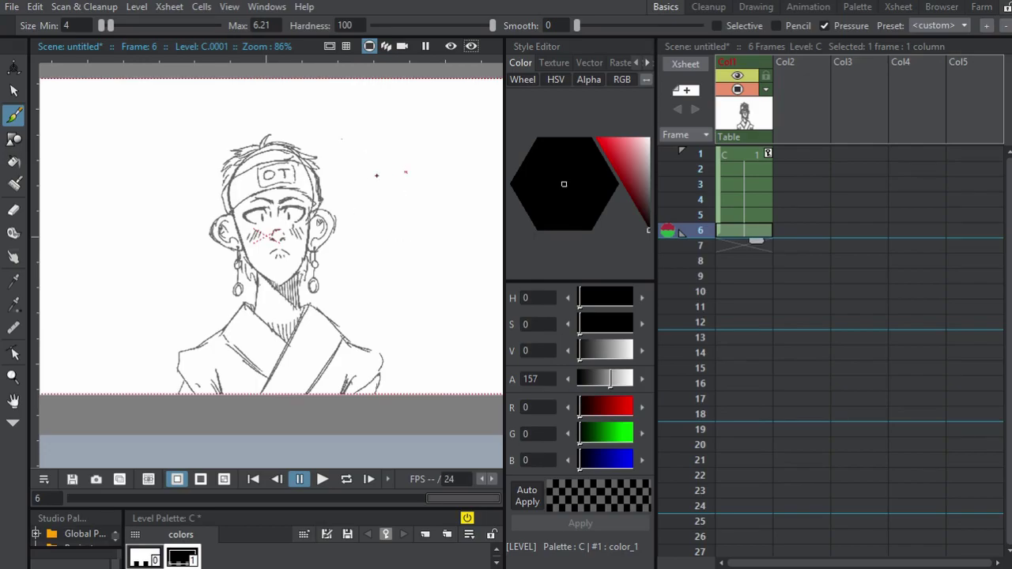
mouse_move(400, 166)
mouse_down()
mouse_move(380, 170)
mouse_move(367, 203)
mouse_up()
key(ctrl+z)
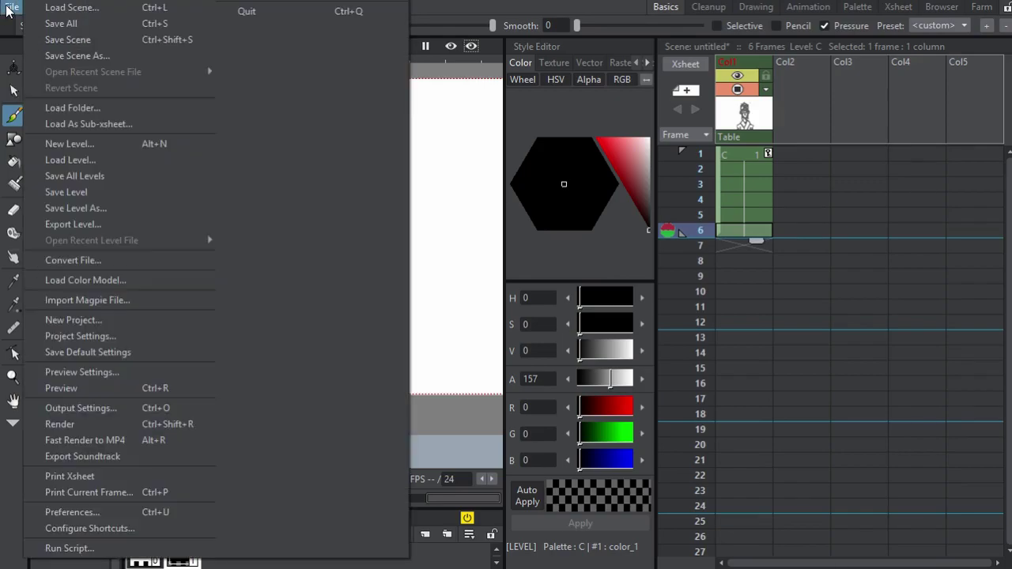
Step: Set the Autocreation drawing preference to Use Xsheet as Animation Sheet
click(11, 6)
click(79, 512)
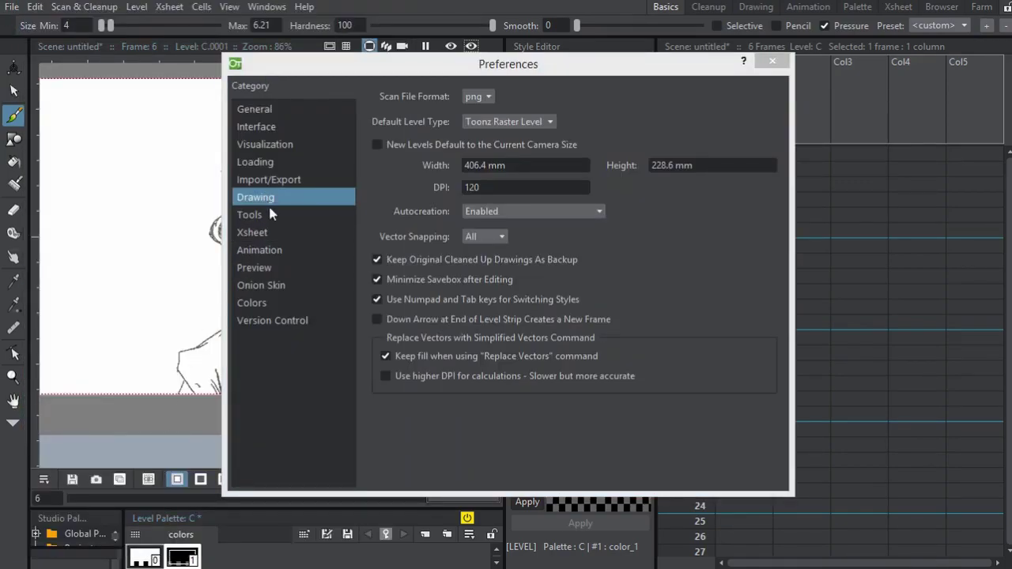
click(465, 210)
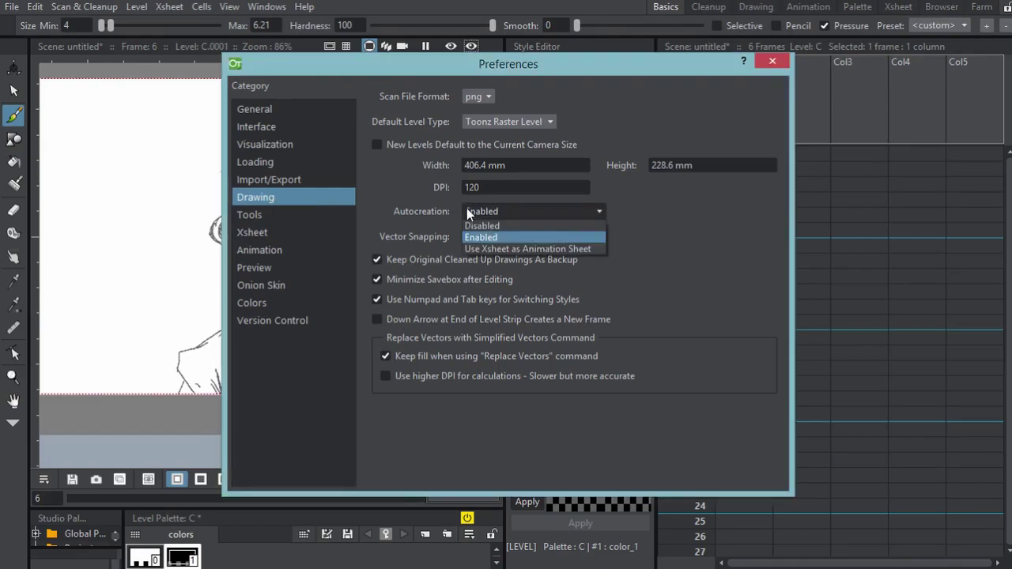
click(494, 249)
click(773, 61)
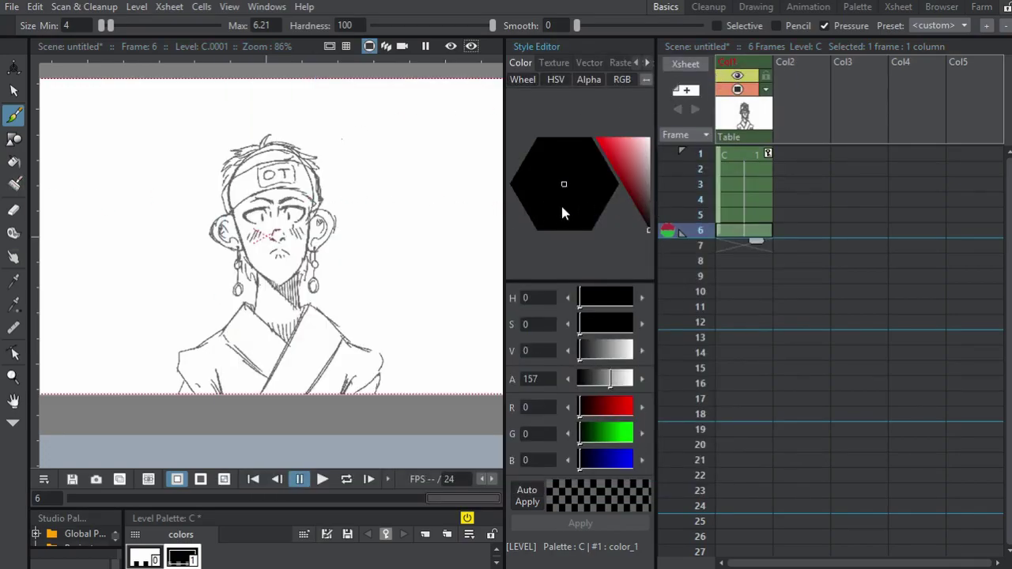
Step: Preview the rendered frames of the scene and close the preview
drag(299, 162, 250, 176)
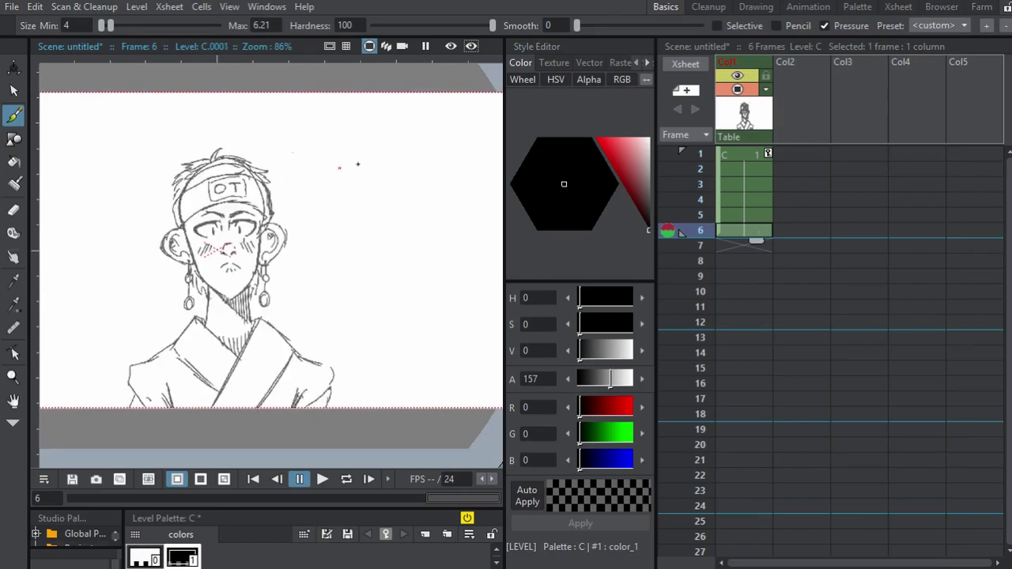
drag(359, 164, 397, 162)
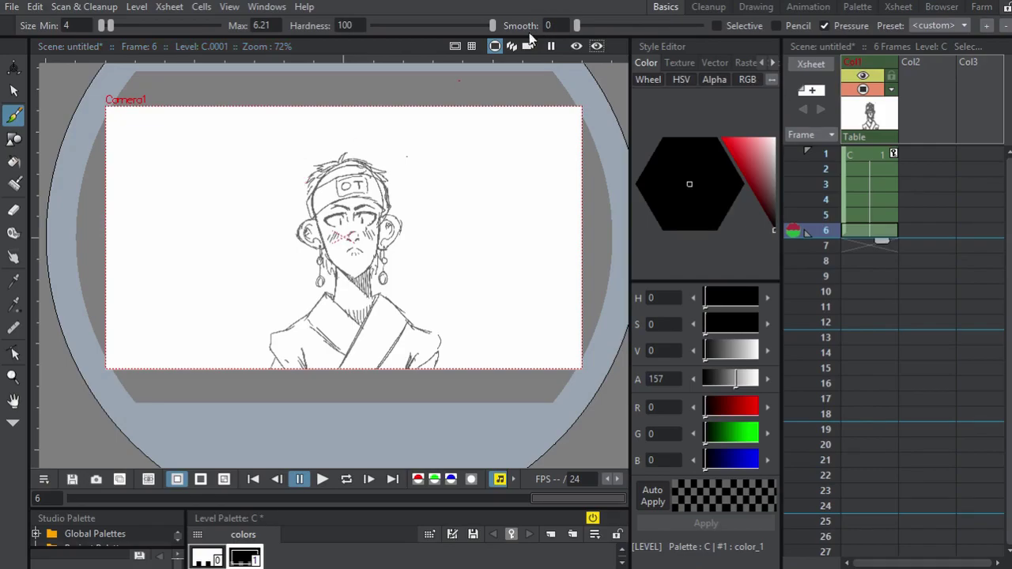
click(12, 6)
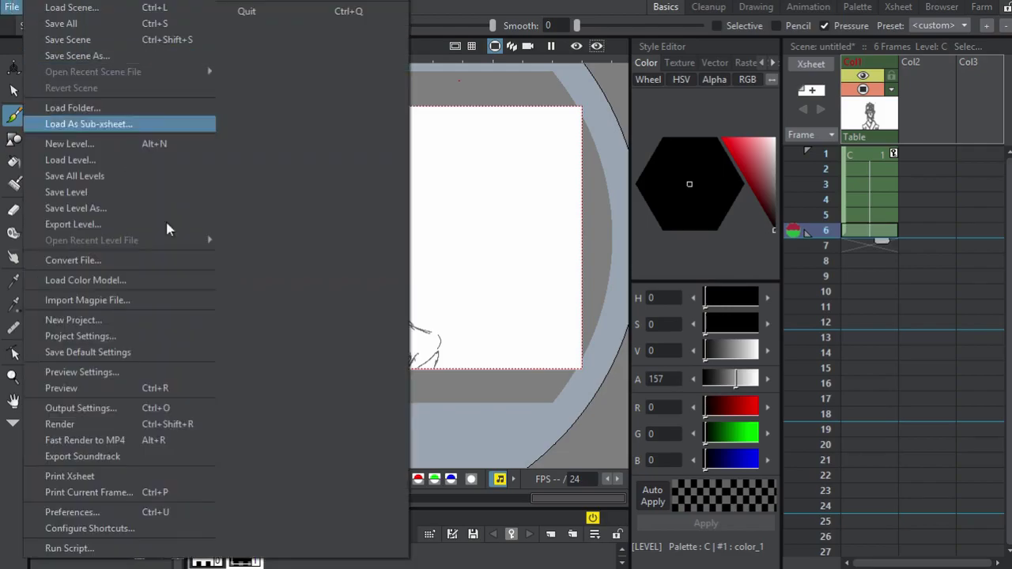
click(105, 386)
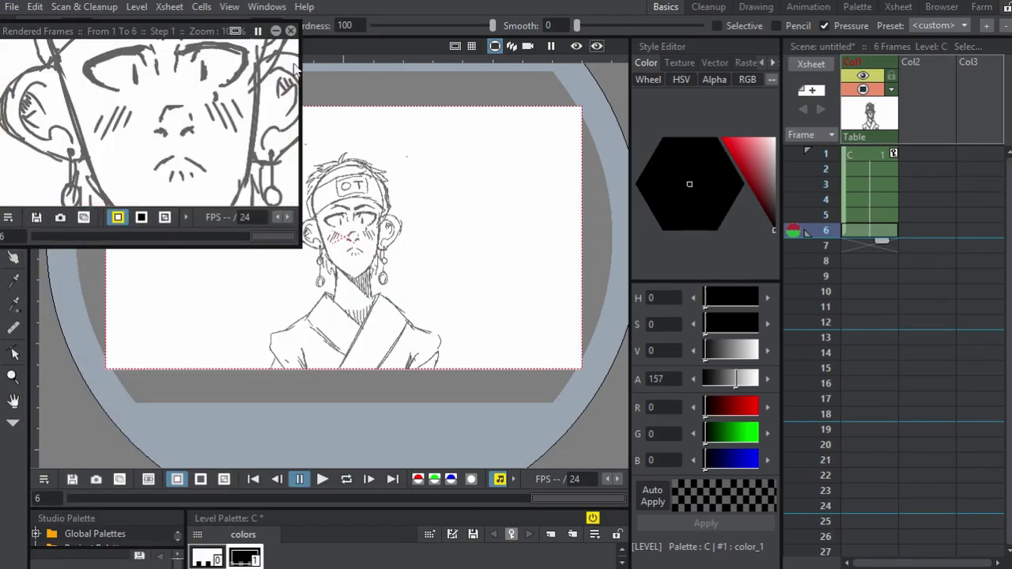
click(290, 30)
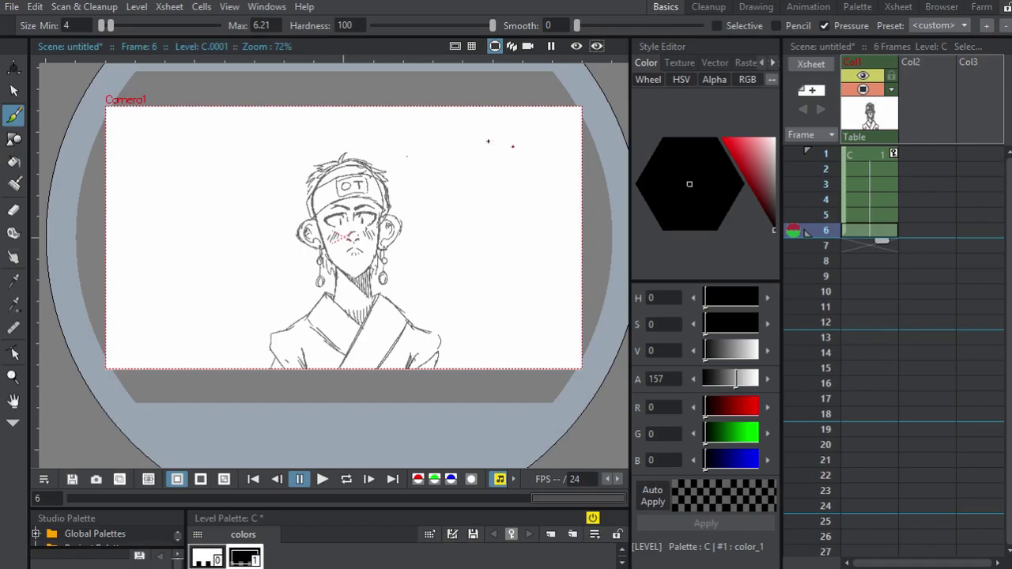
Step: Import the Bob haircut image into frame 6 of Col2, with the import choice set to always apply
scroll(213, 217, up, 3)
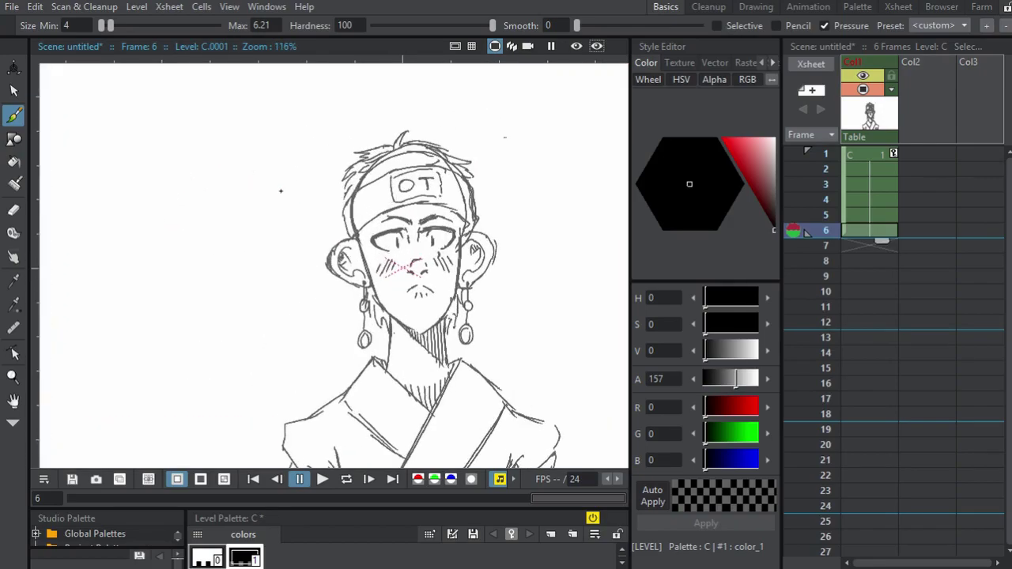
scroll(281, 191, down, 4)
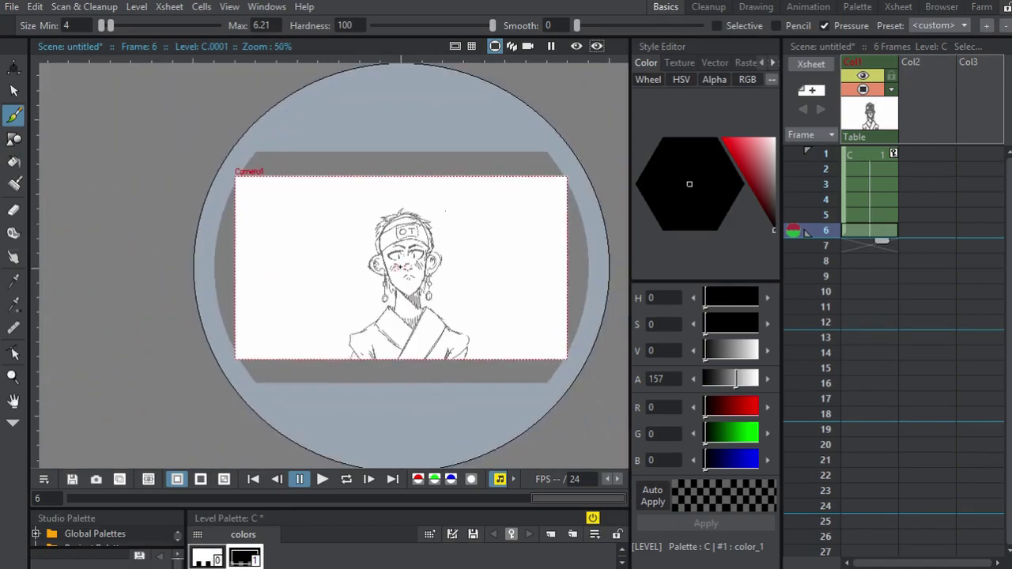
scroll(359, 269, up, 1)
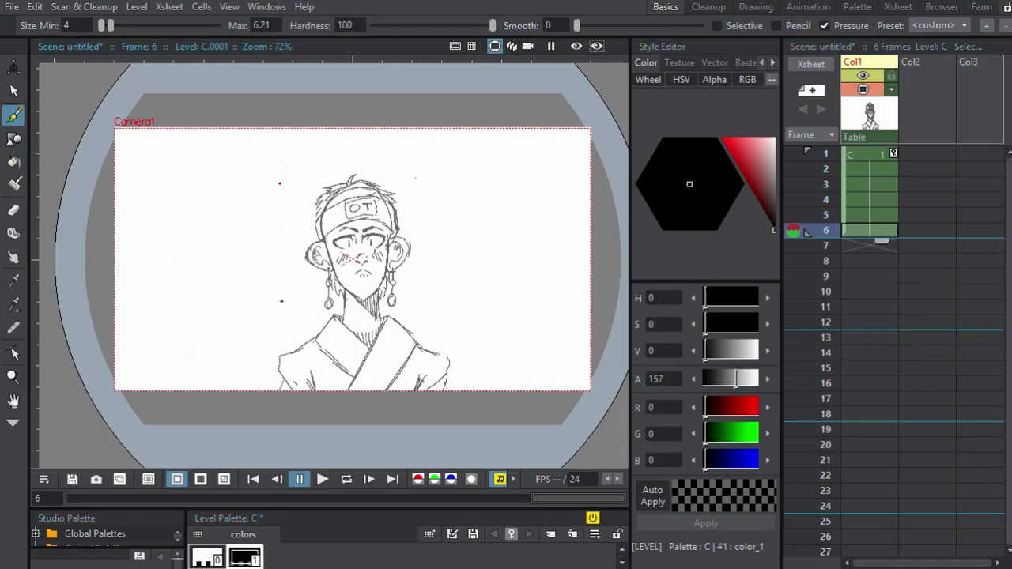
scroll(309, 136, down, 1)
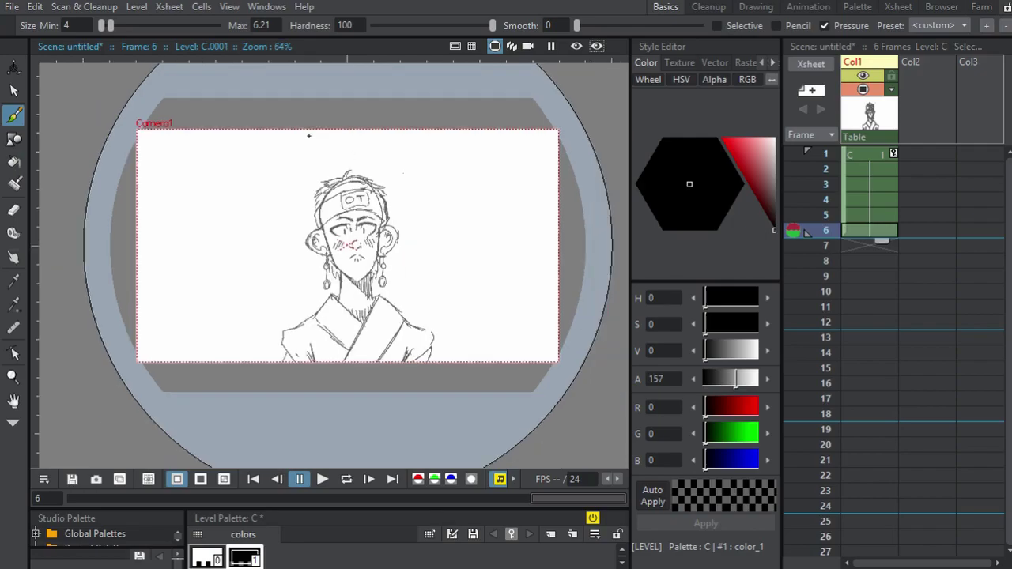
scroll(326, 177, up, 1)
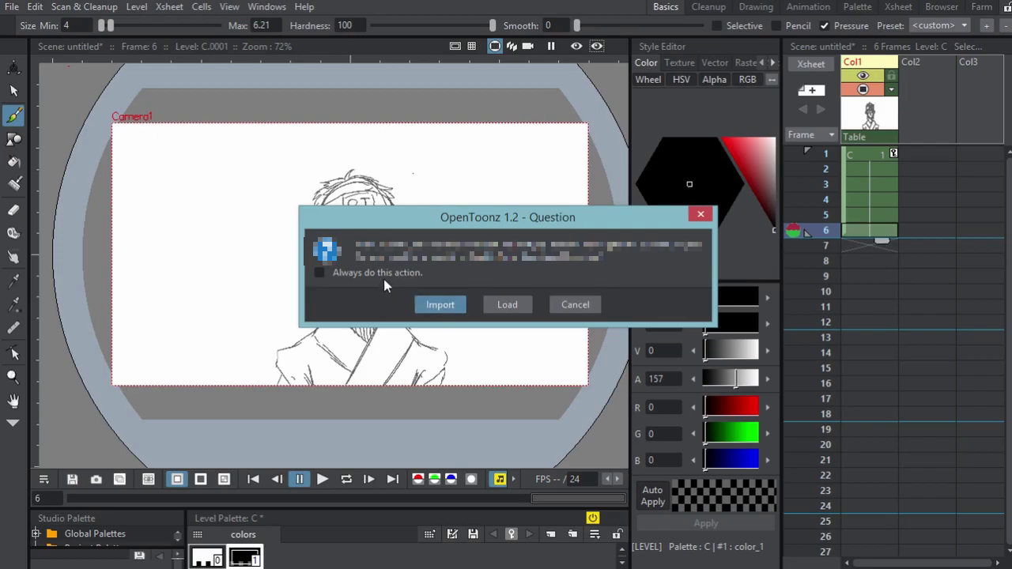
click(319, 273)
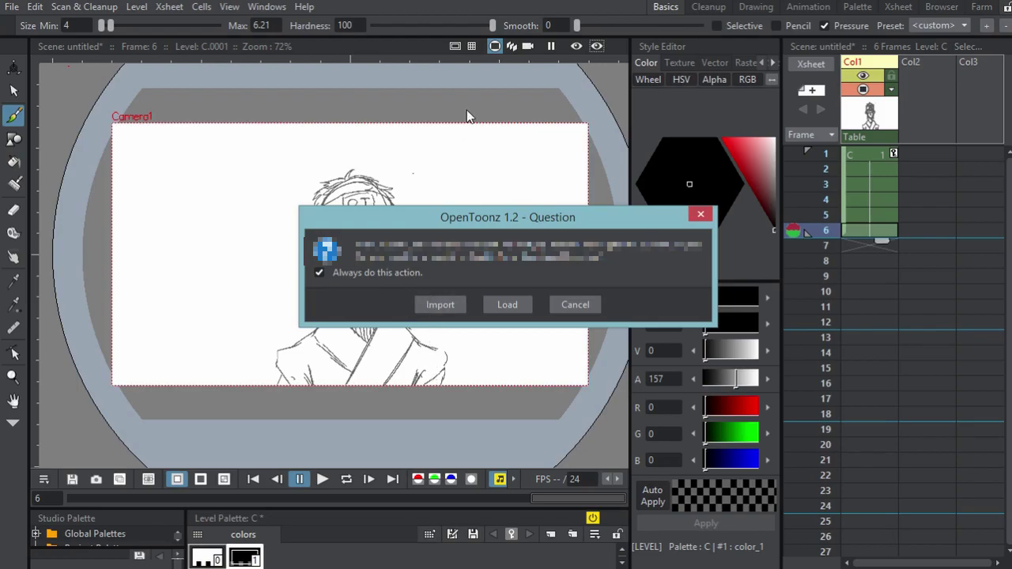
click(441, 304)
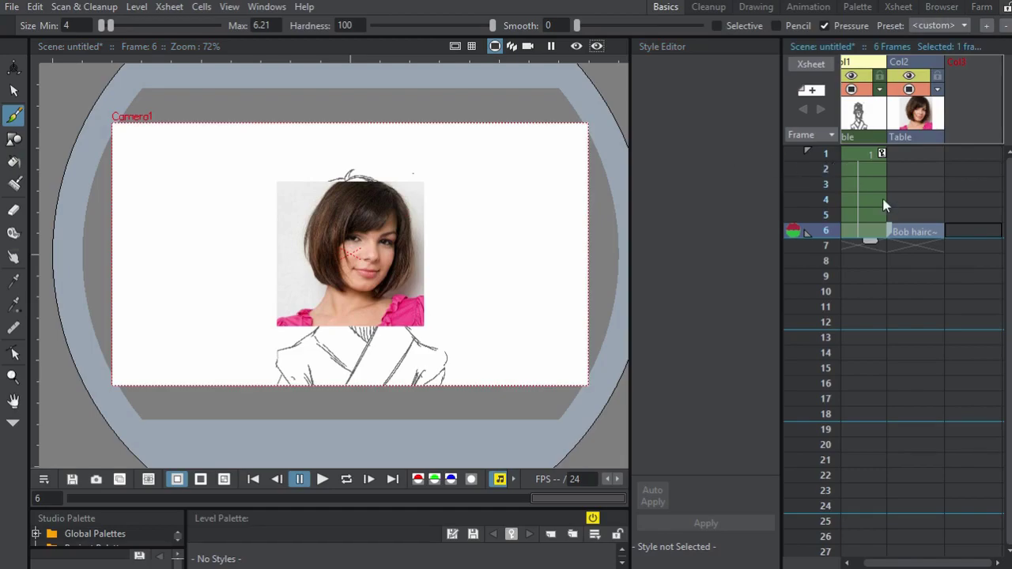
Step: Move the Bob haircut image to the camera frame's upper-right corner, at about 140 mm E/W and 52 mm N/S
click(895, 229)
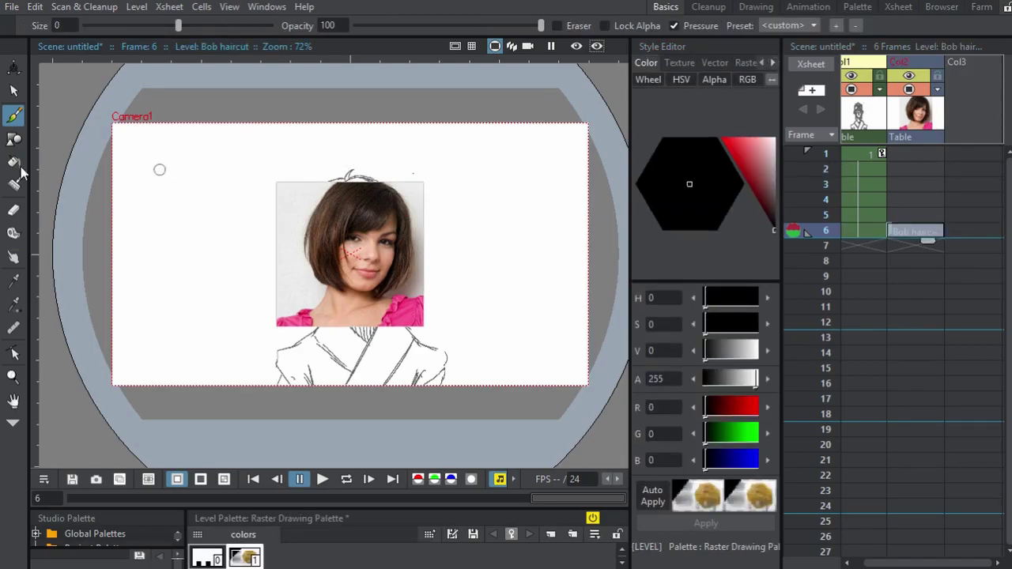
click(13, 68)
drag(373, 282, 536, 222)
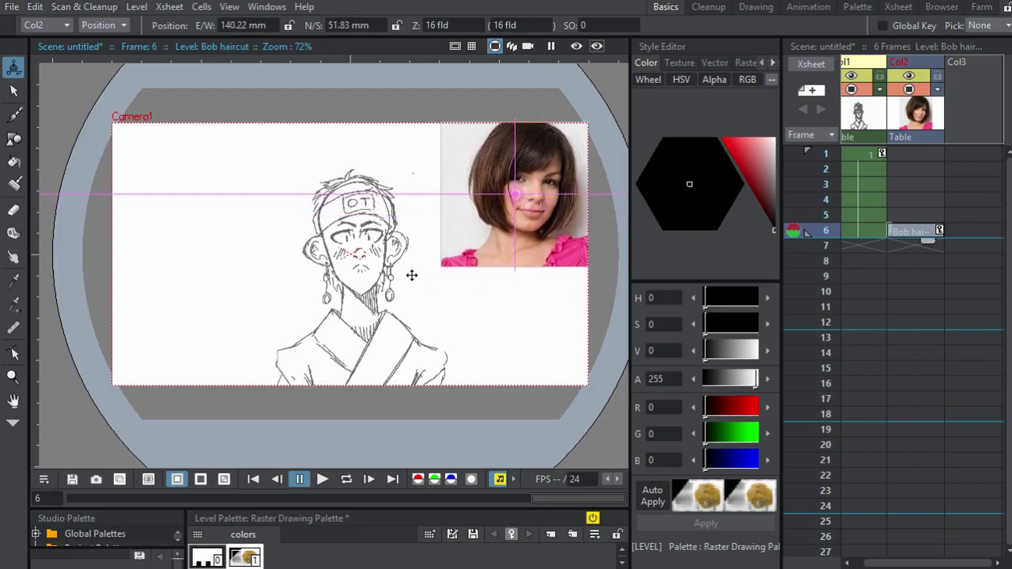
Step: Erase part of the face outline beside the left-hand ear on frame 1 of Col1, using a size 16 eraser
scroll(469, 228, up, 1)
drag(403, 246, 371, 236)
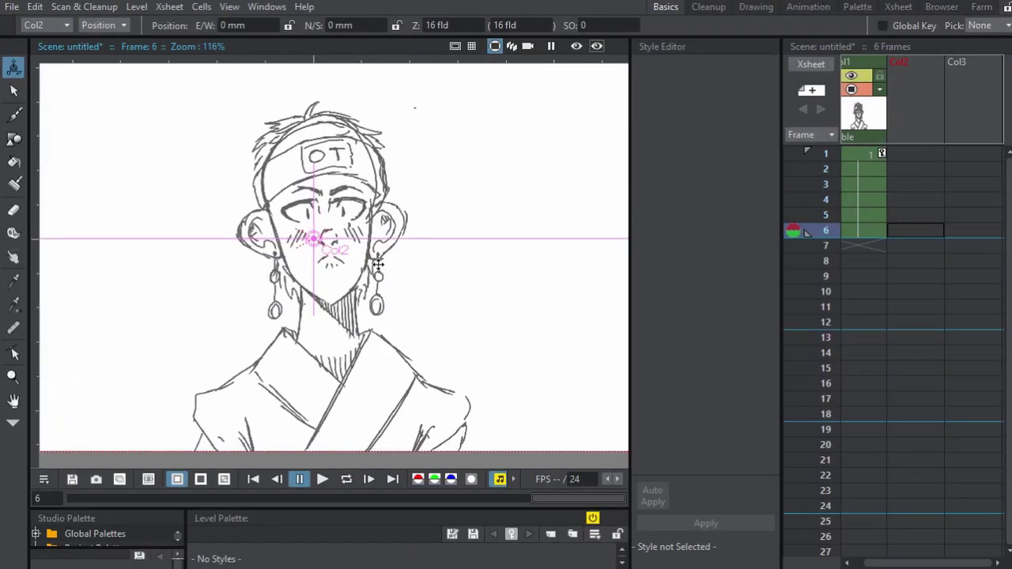
drag(208, 149, 230, 184)
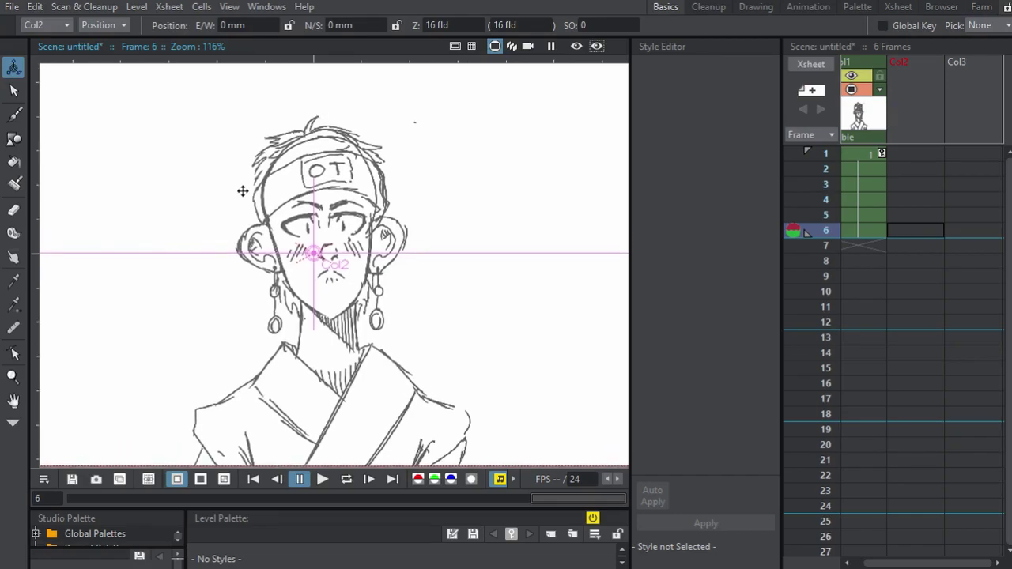
scroll(270, 210, up, 3)
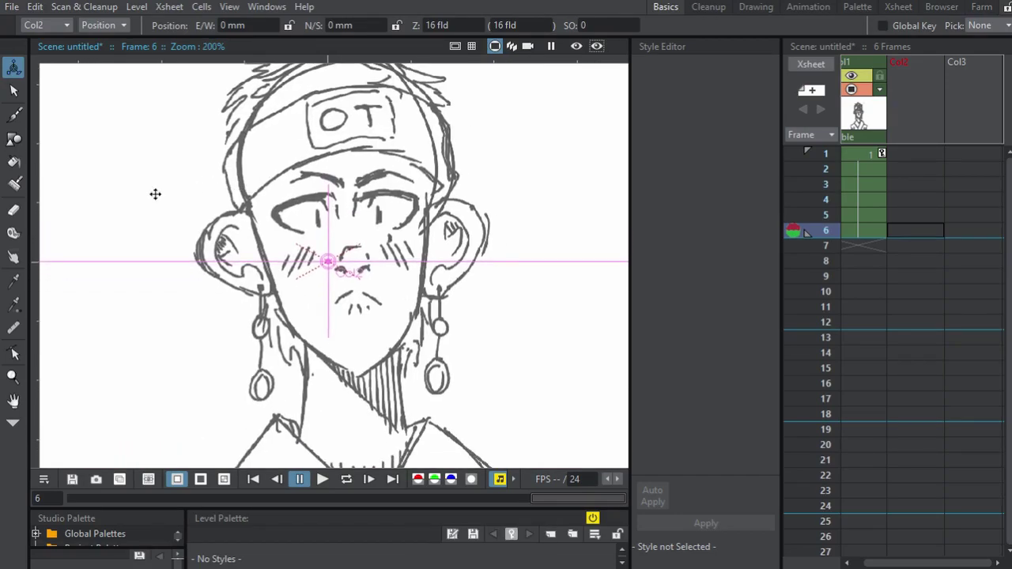
click(13, 210)
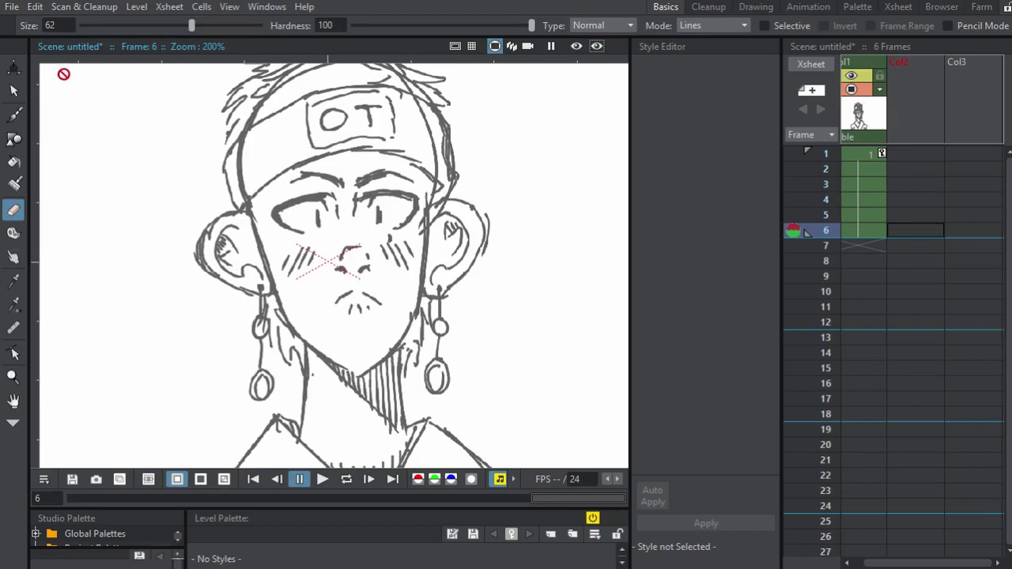
click(15, 91)
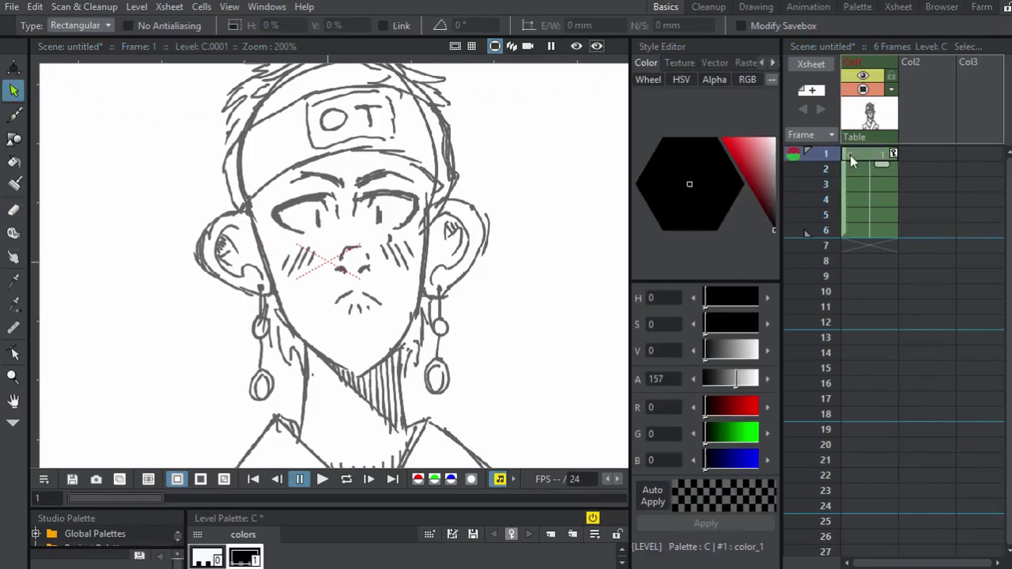
click(14, 209)
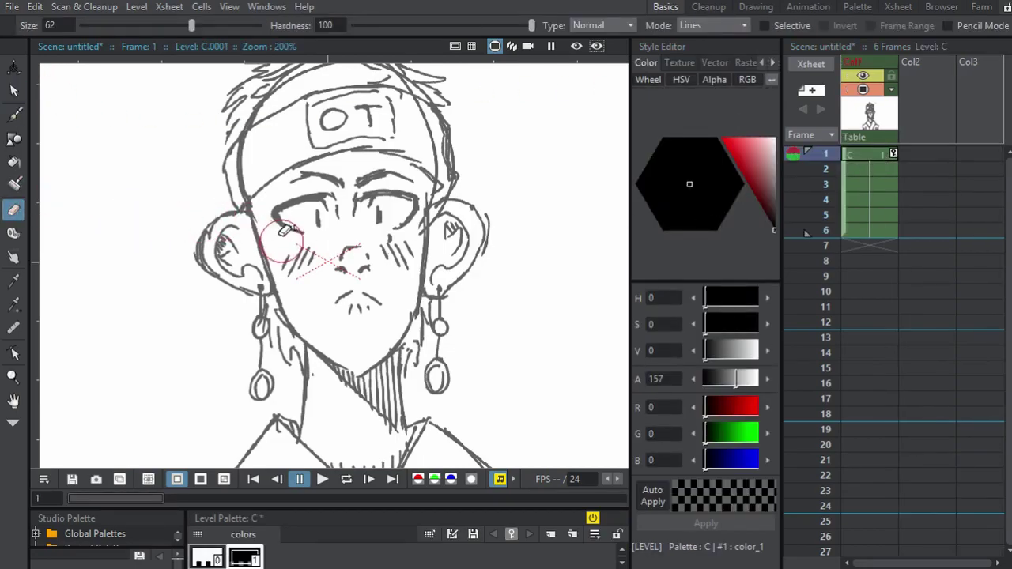
drag(191, 25, 109, 30)
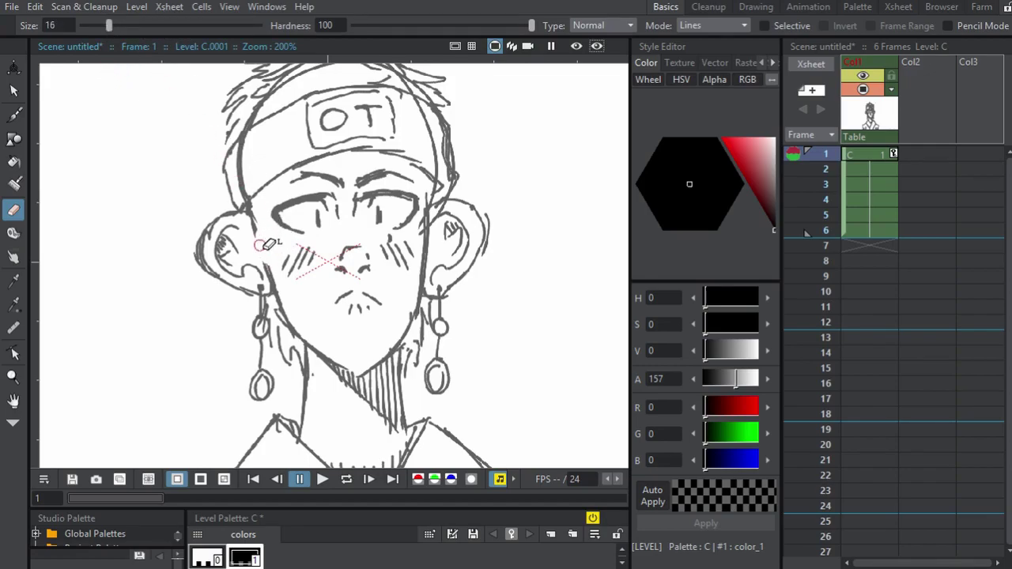
drag(263, 224, 255, 219)
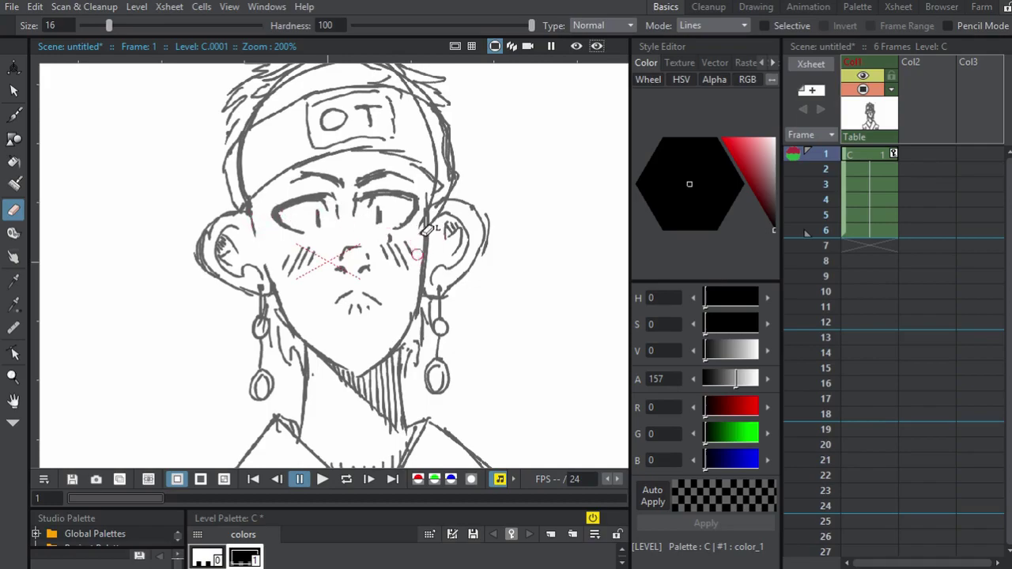
Step: Erase the face outline beside the right-hand ear and the stray head construction lines around the headband on frame 1 of Col1
mouse_move(418, 244)
mouse_down()
mouse_move(419, 268)
mouse_move(419, 249)
mouse_up()
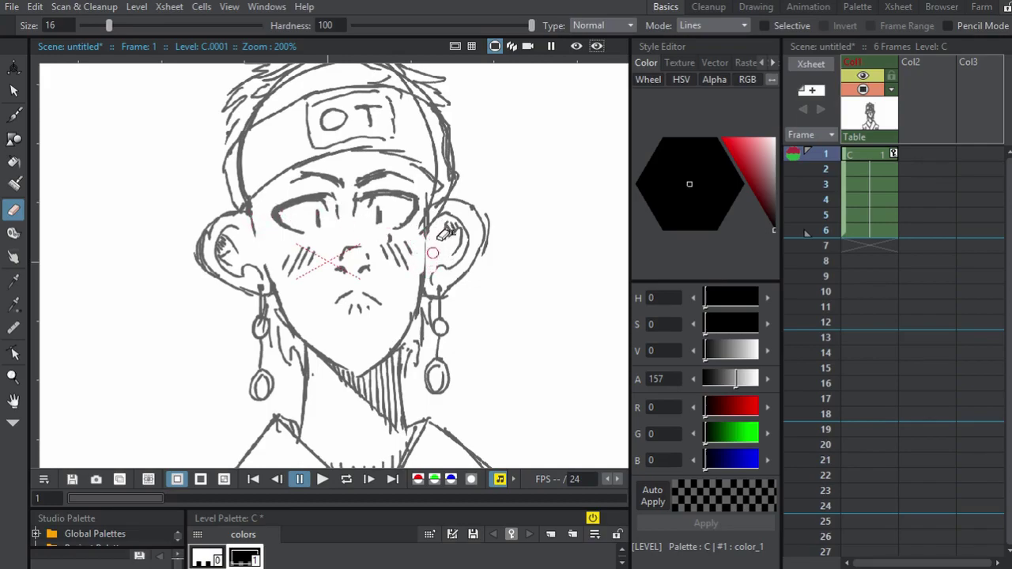
drag(434, 230, 458, 289)
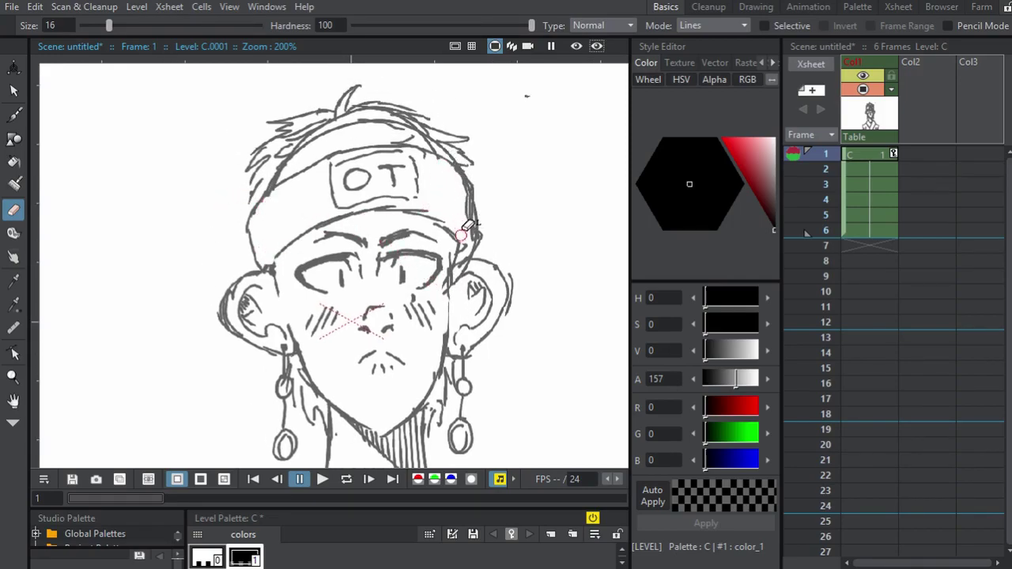
drag(356, 157, 365, 208)
mouse_move(309, 220)
mouse_down()
mouse_move(288, 228)
mouse_move(355, 167)
mouse_move(439, 197)
mouse_move(409, 181)
mouse_move(475, 187)
mouse_up()
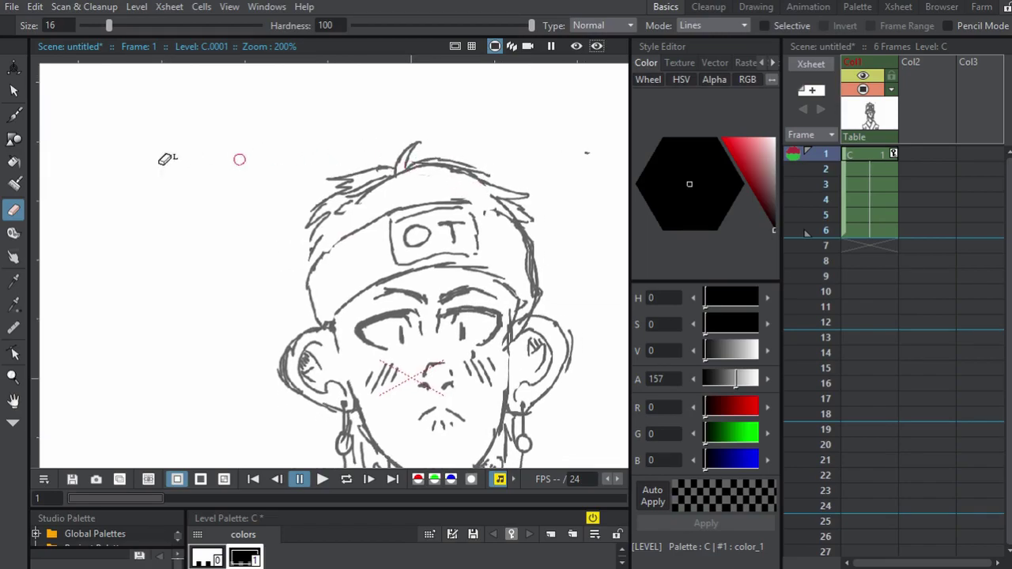
Step: Draw missing strokes with the Brush along the headband's left-hand edge, the hair above it and the hair at the temples
click(13, 115)
drag(321, 237, 307, 264)
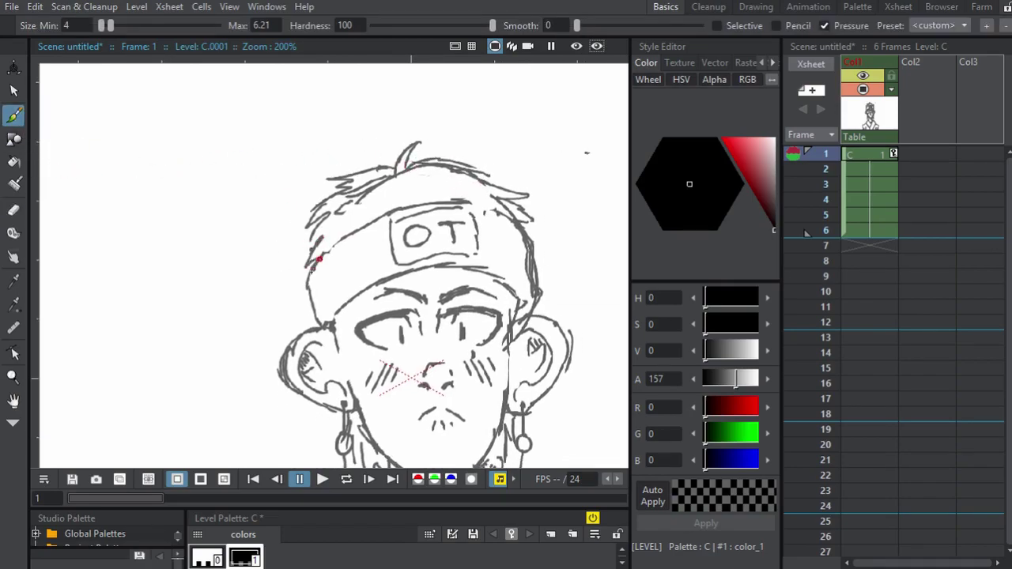
drag(373, 174, 294, 192)
mouse_move(380, 219)
mouse_down()
mouse_move(429, 237)
mouse_move(412, 231)
mouse_up()
drag(355, 197, 393, 141)
mouse_move(300, 243)
mouse_down()
mouse_move(310, 221)
mouse_move(309, 293)
mouse_up()
drag(380, 256, 309, 202)
drag(396, 169, 409, 215)
drag(414, 186, 420, 224)
mouse_move(363, 176)
mouse_down()
mouse_move(393, 167)
mouse_move(375, 177)
mouse_move(341, 140)
mouse_up()
drag(337, 225, 336, 196)
Step: Draw hair strands behind the neck beneath both ears and add more strokes to the hair at the temples
drag(302, 304, 308, 312)
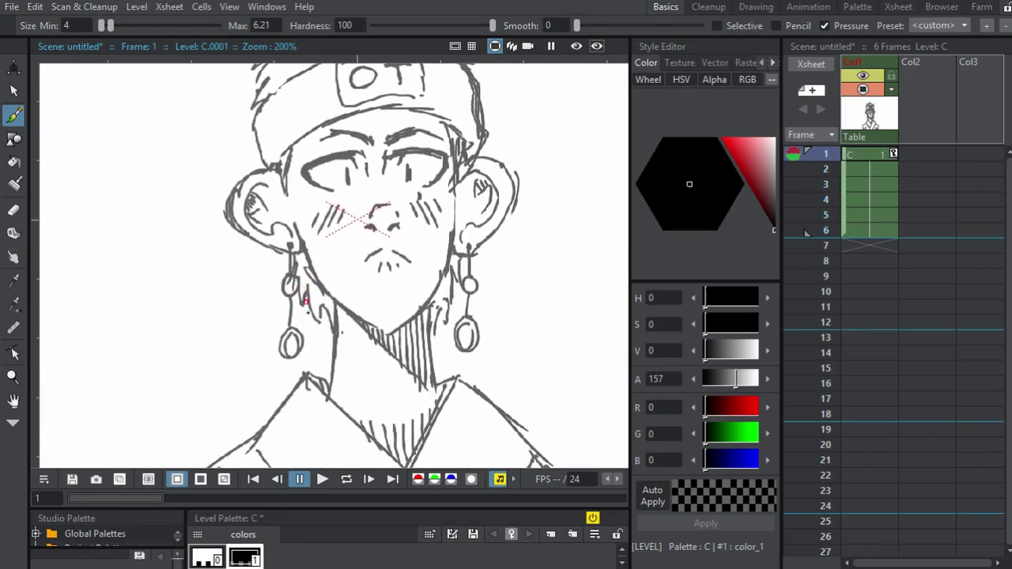
drag(372, 315, 349, 291)
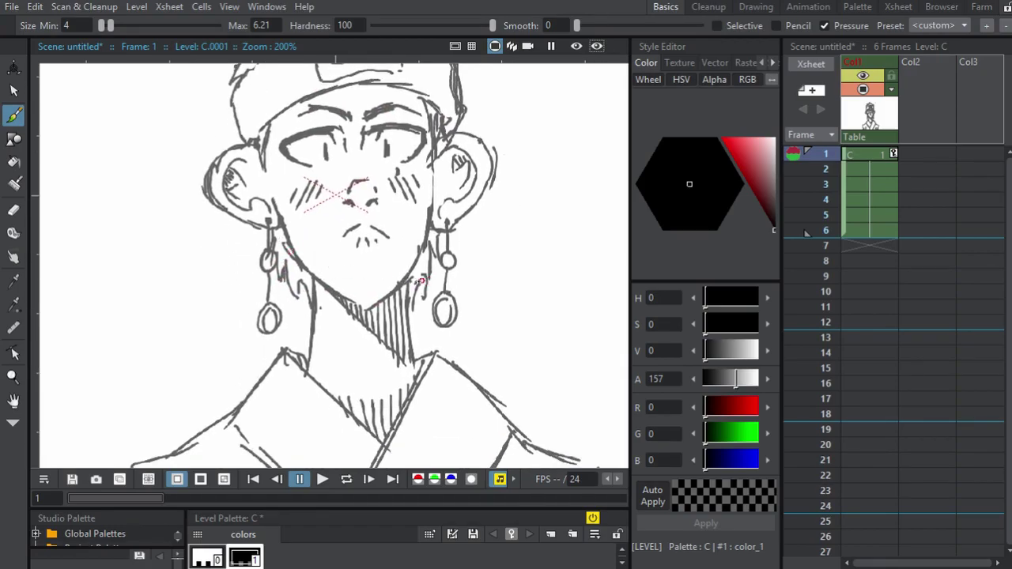
drag(421, 280, 411, 305)
drag(326, 231, 299, 296)
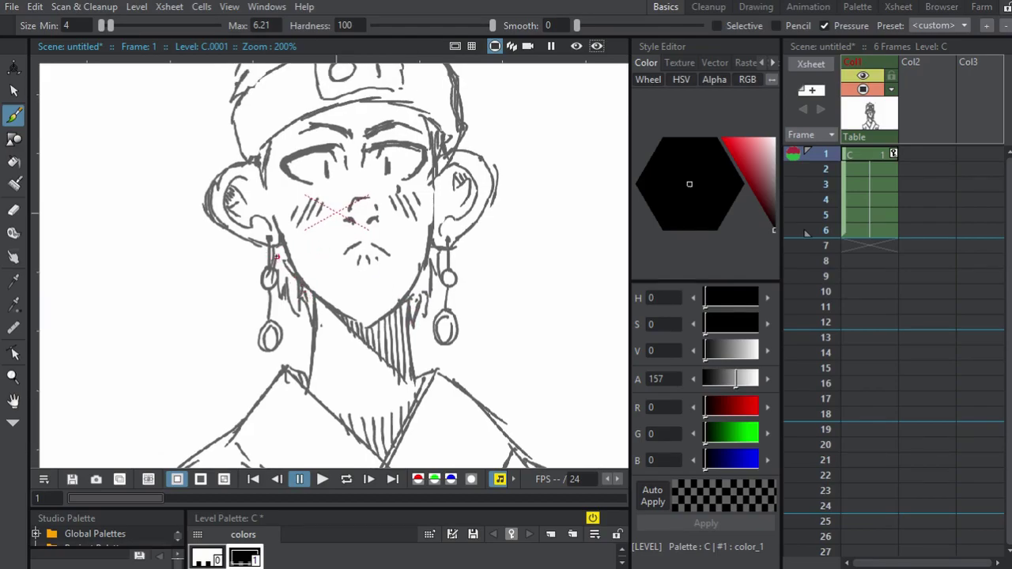
drag(277, 257, 286, 274)
drag(348, 245, 368, 307)
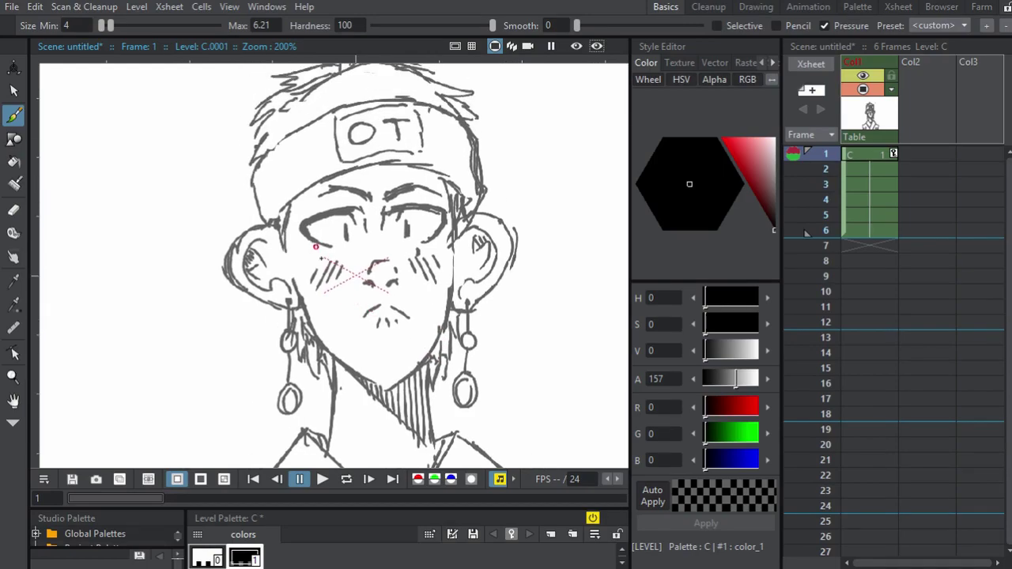
drag(288, 201, 299, 230)
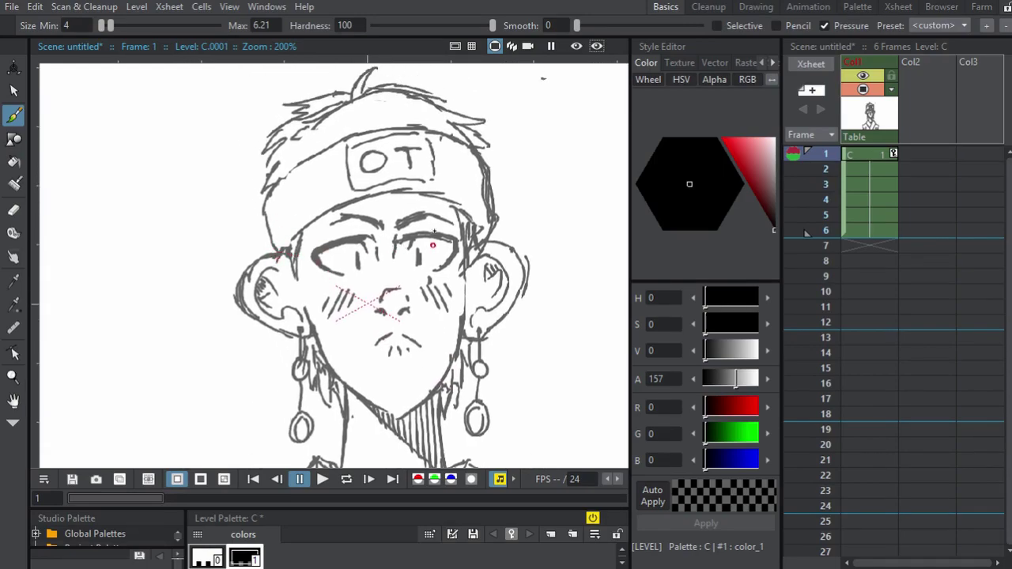
drag(392, 204, 374, 194)
drag(455, 212, 462, 226)
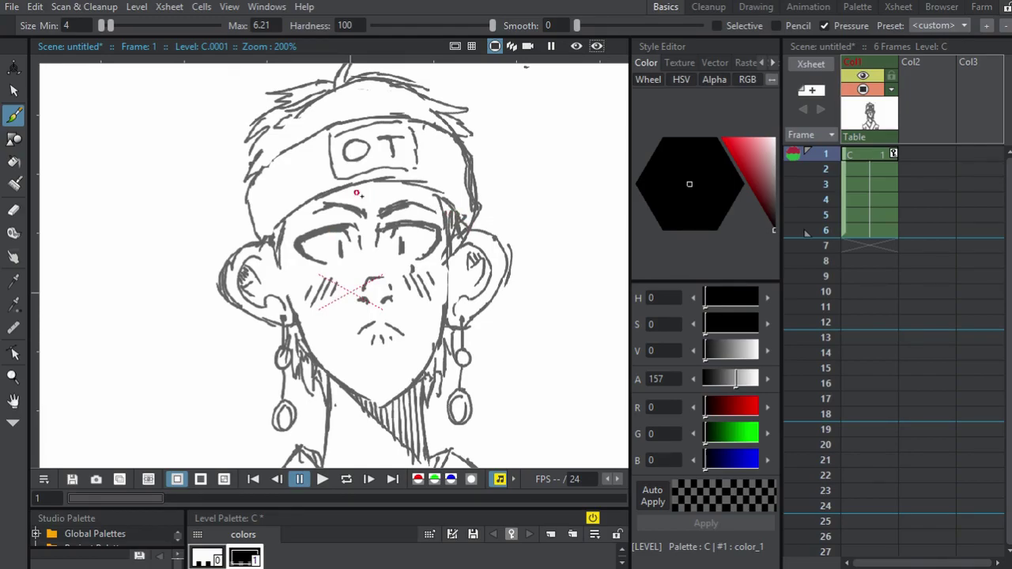
scroll(356, 193, down, 8)
scroll(355, 197, up, 3)
drag(355, 207, 348, 193)
scroll(342, 186, down, 1)
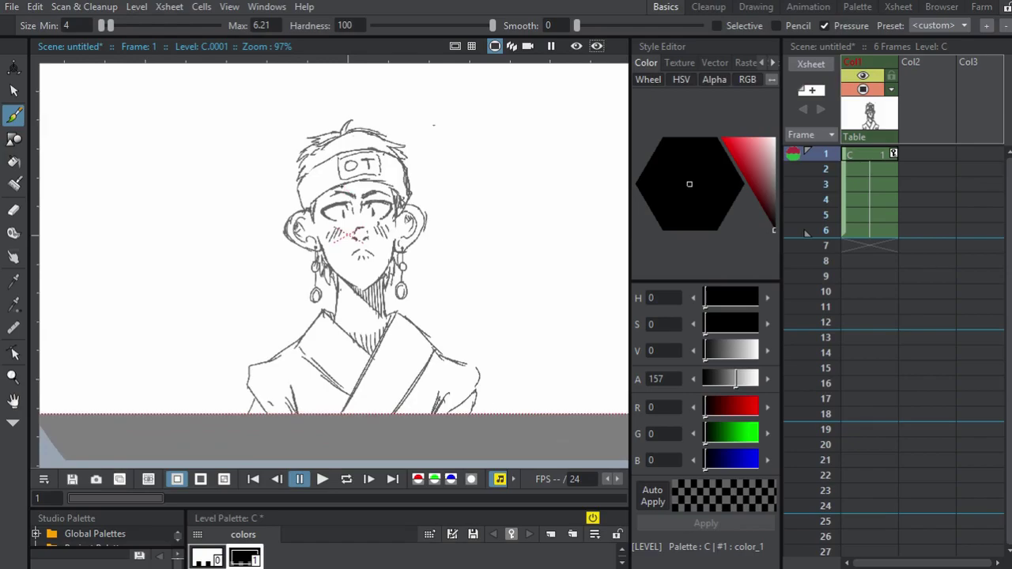
scroll(330, 163, up, 1)
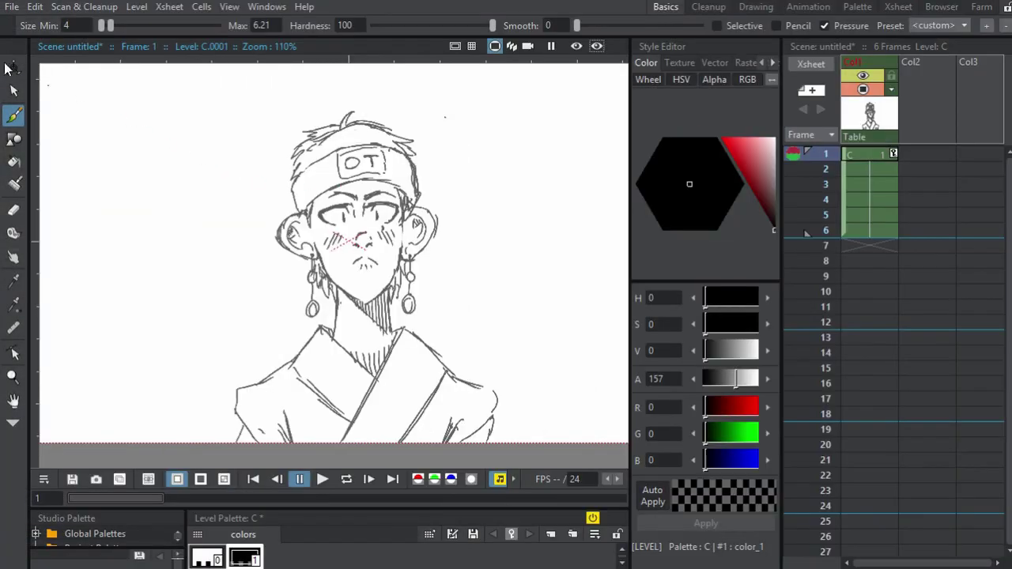
Step: Open the output settings and set the output file format to mov
click(12, 7)
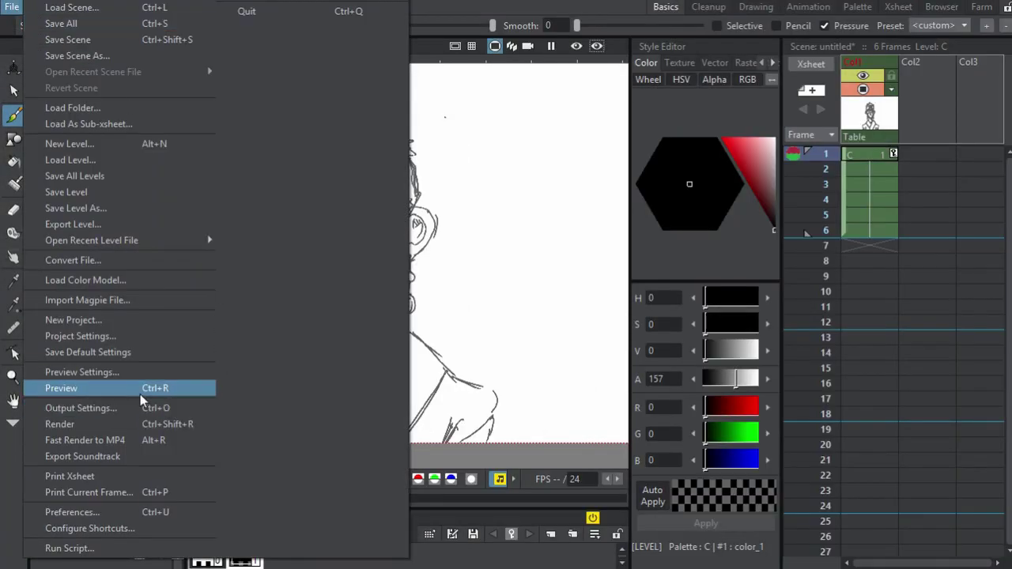
click(133, 409)
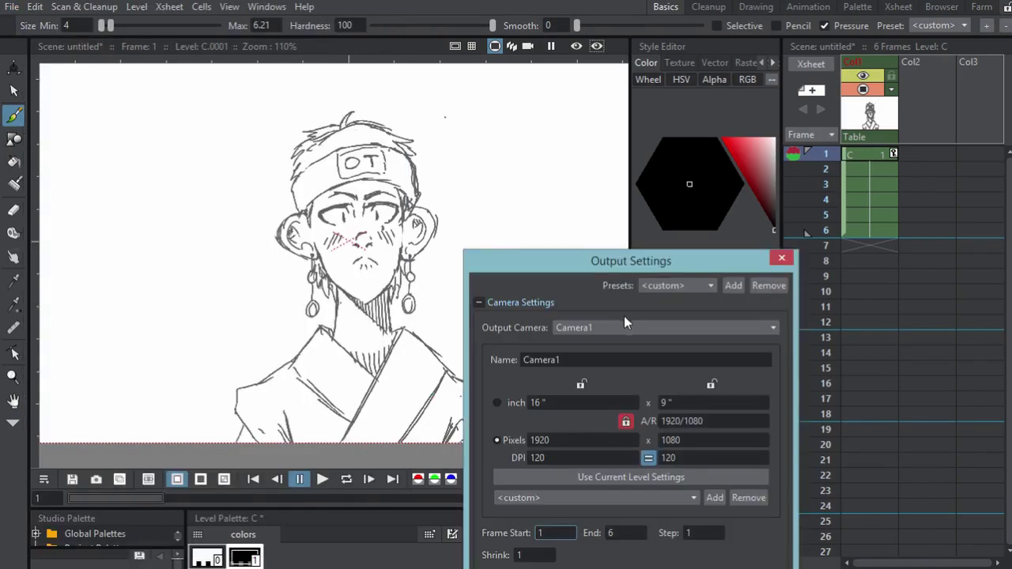
drag(615, 265, 416, 78)
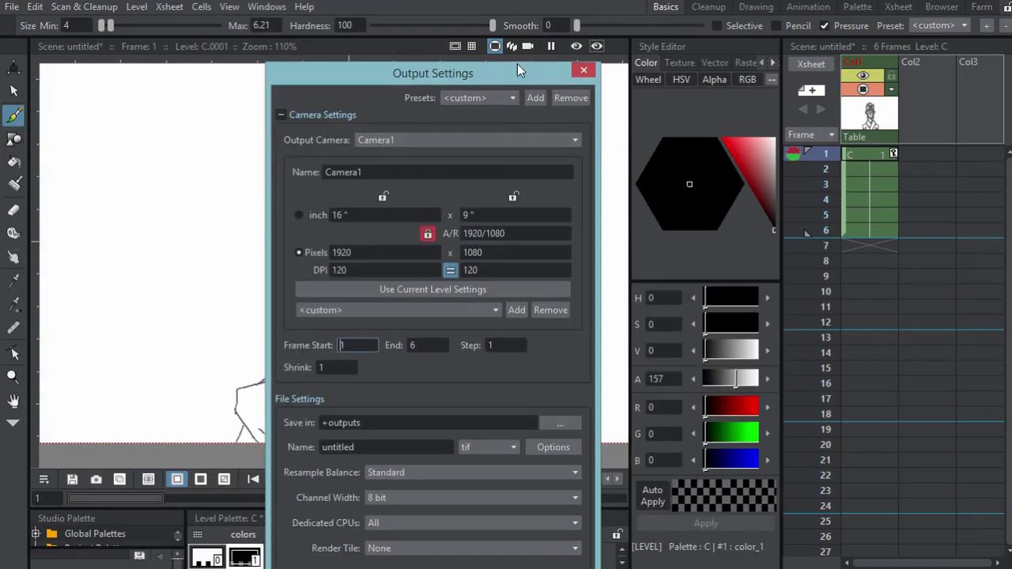
drag(539, 64, 515, 0)
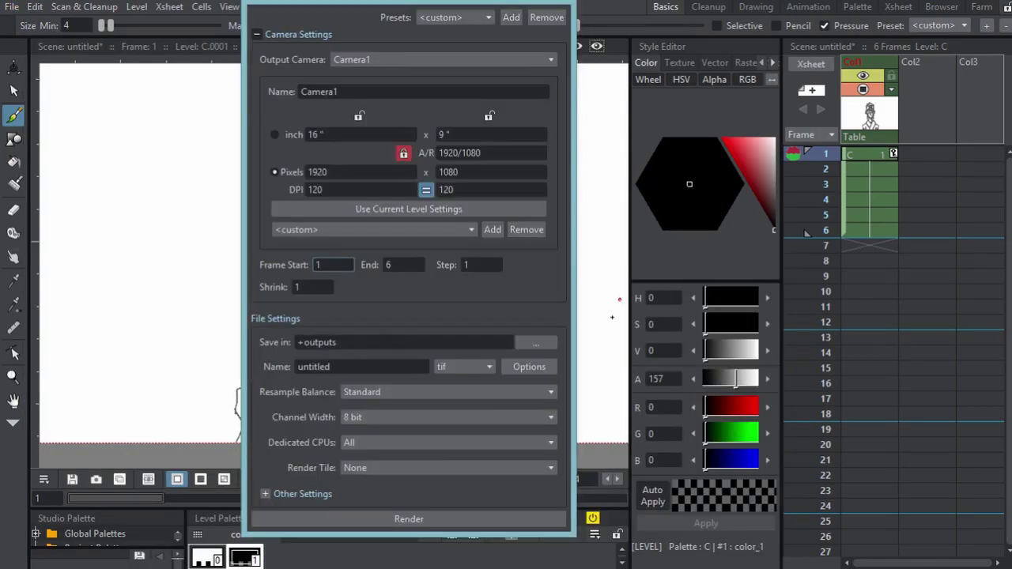
click(473, 368)
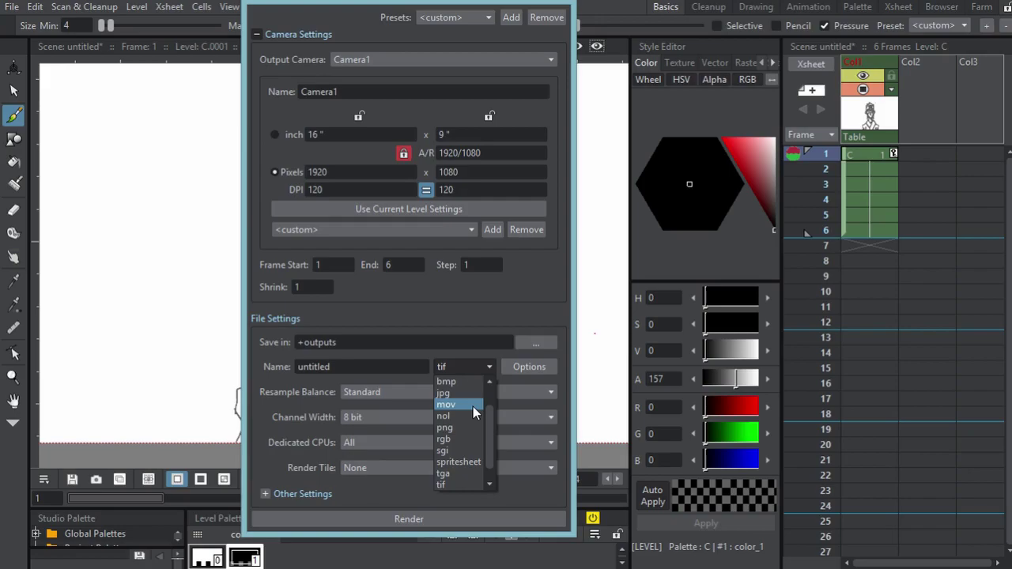
scroll(492, 432, down, 1)
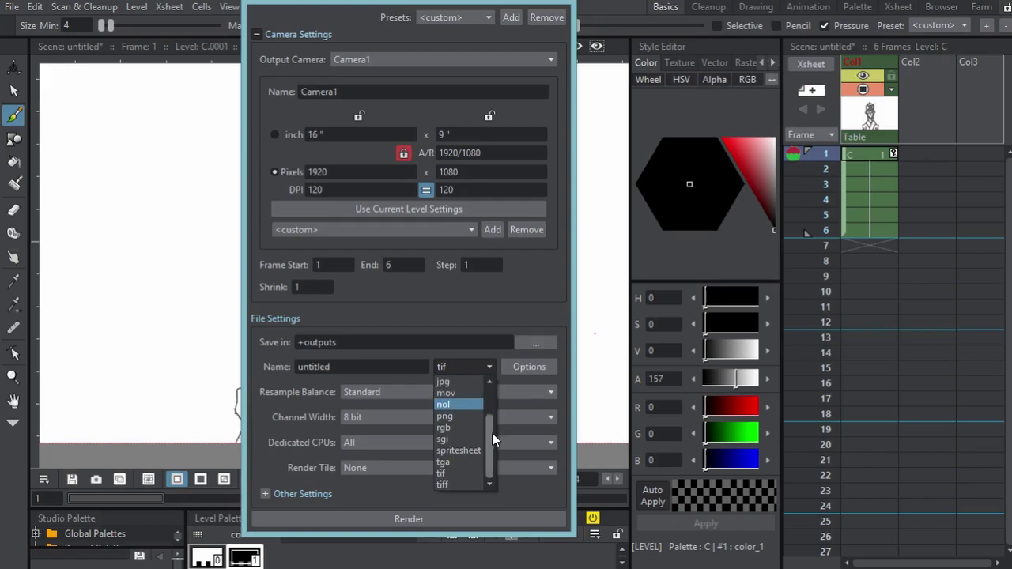
drag(489, 420, 489, 390)
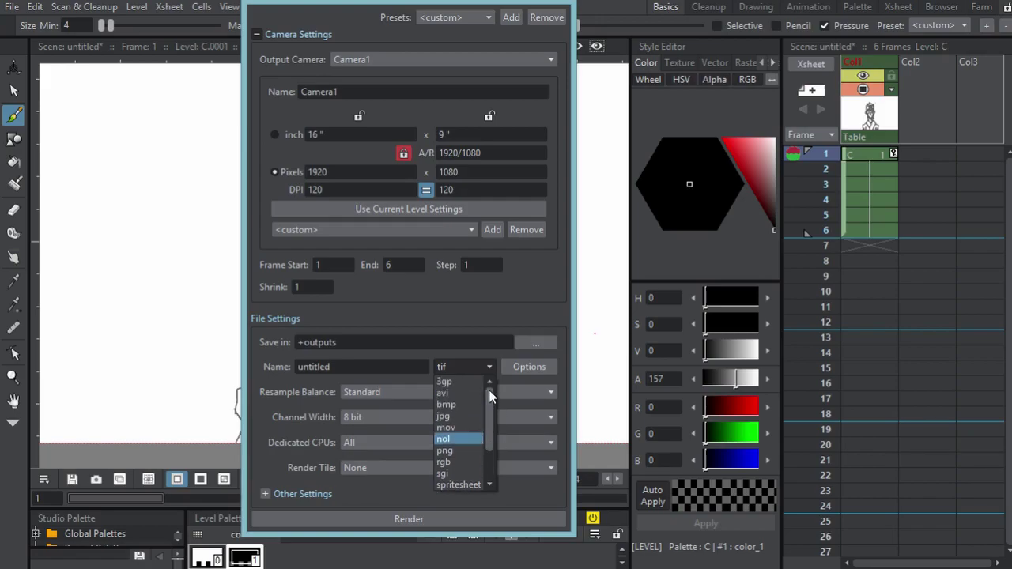
click(464, 427)
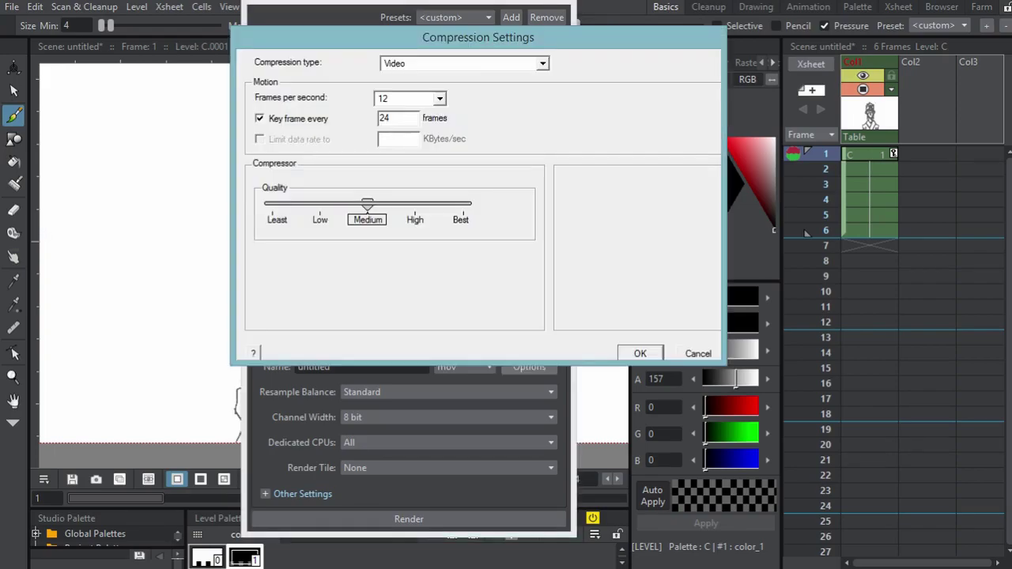
Step: Set the mov compression type to Animation, keep 12 frames per second, and accept the compression settings
click(471, 63)
click(423, 77)
click(435, 98)
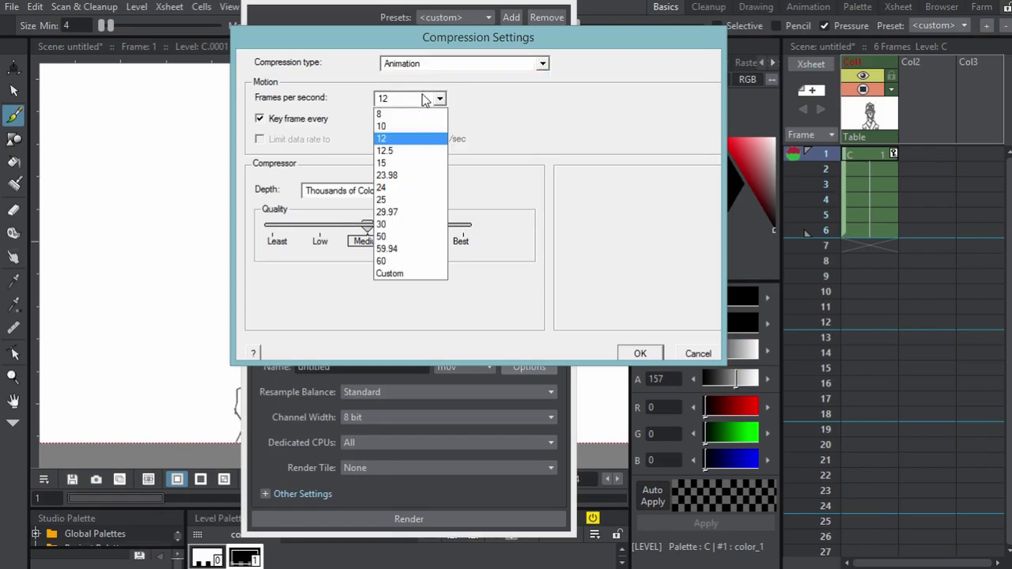
click(498, 131)
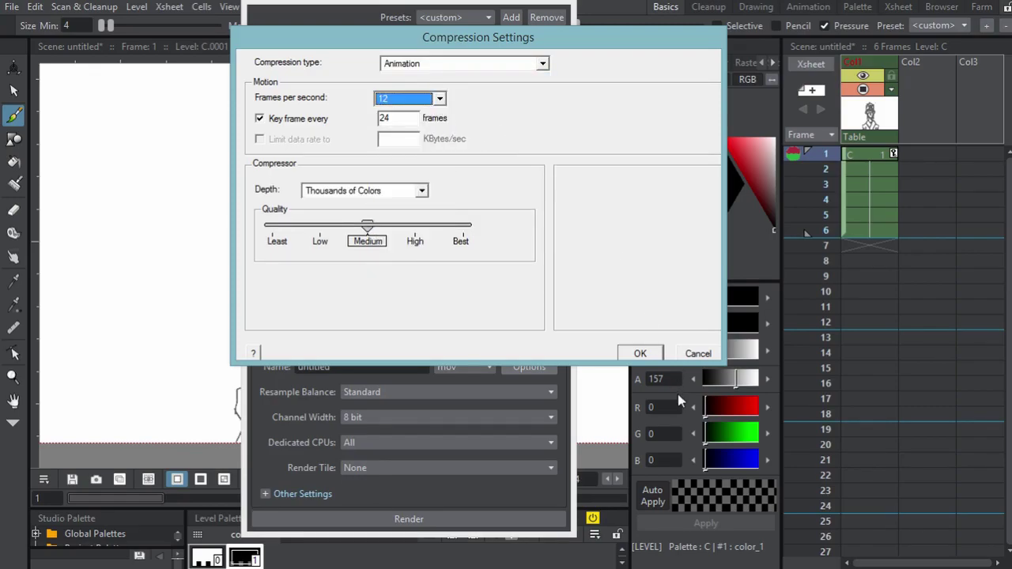
click(637, 353)
Step: Change the output file format to avi and keep its codec Uncompressed
click(469, 369)
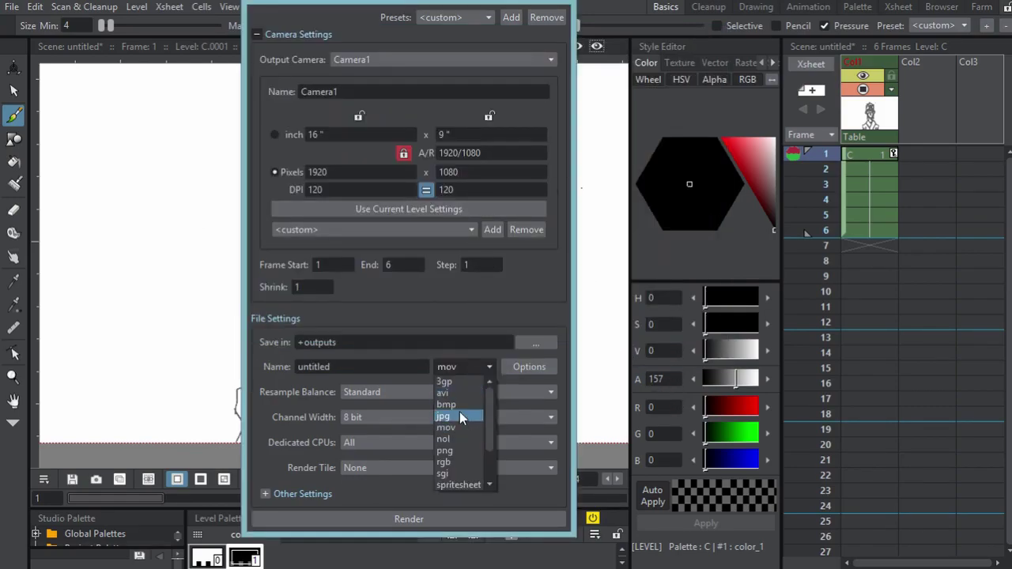
click(459, 411)
click(451, 374)
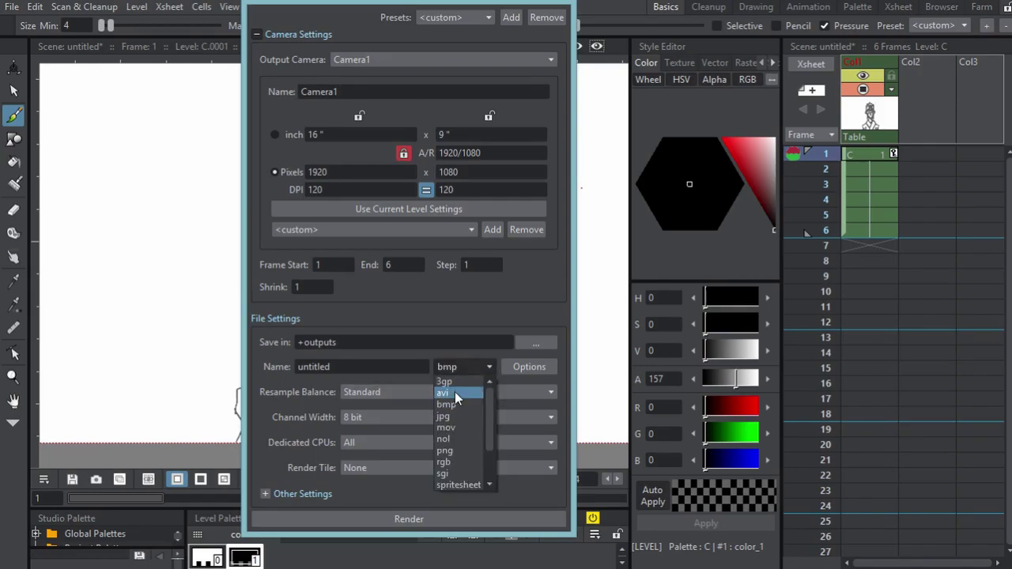
click(455, 391)
click(515, 369)
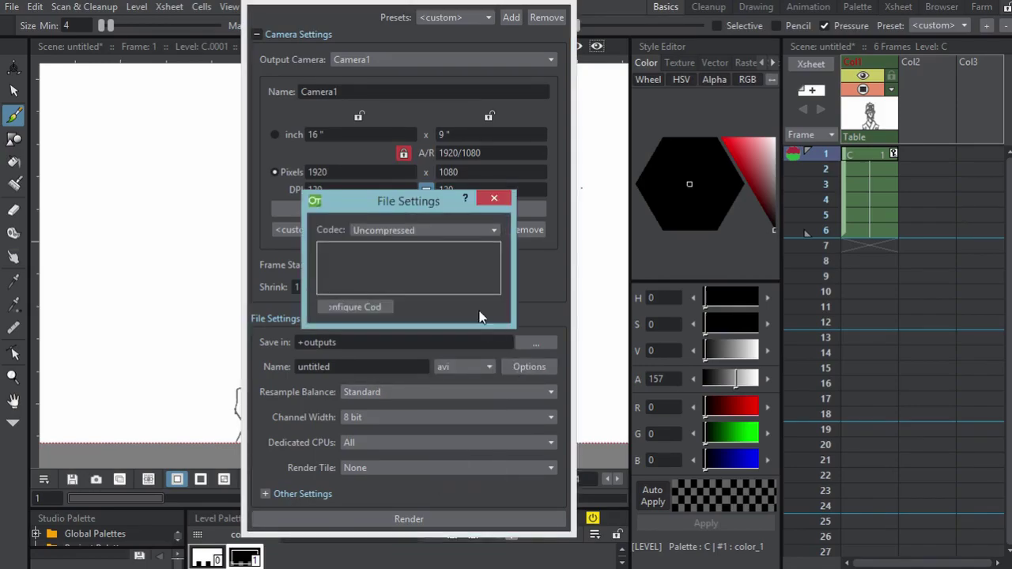
click(403, 230)
click(361, 244)
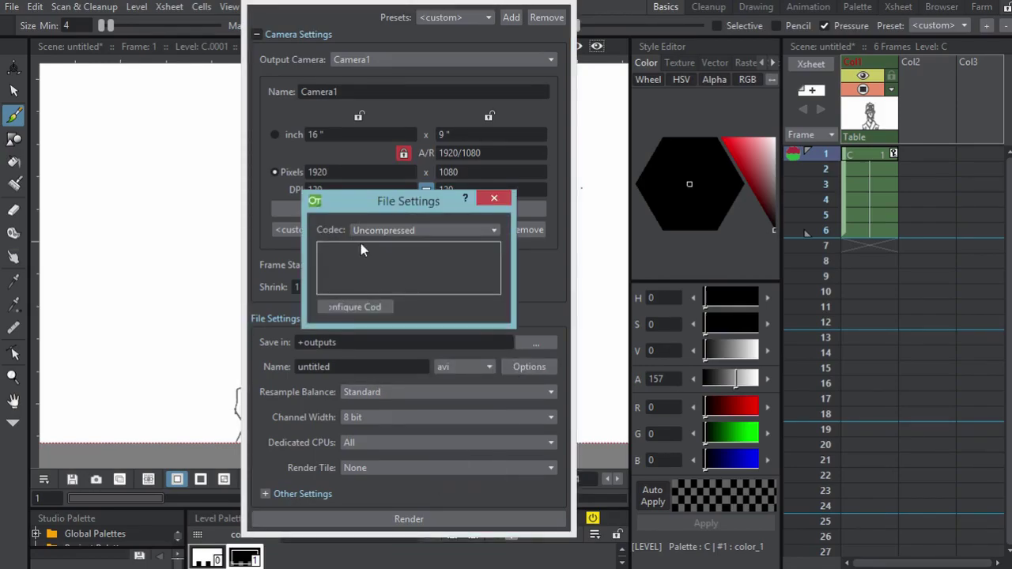
click(497, 197)
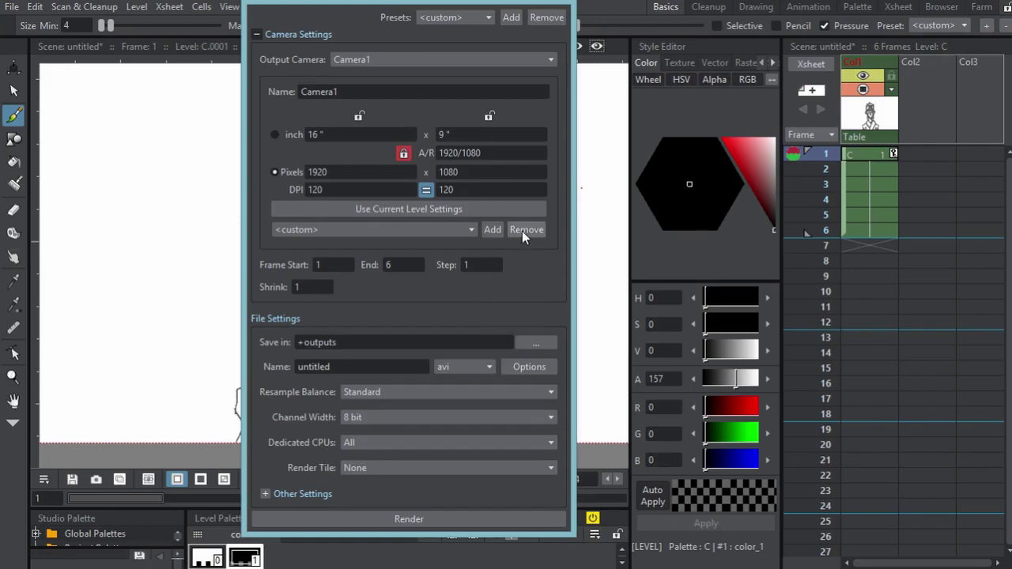
Step: Review the available output formats without changing the selection, and close the file browser
click(460, 366)
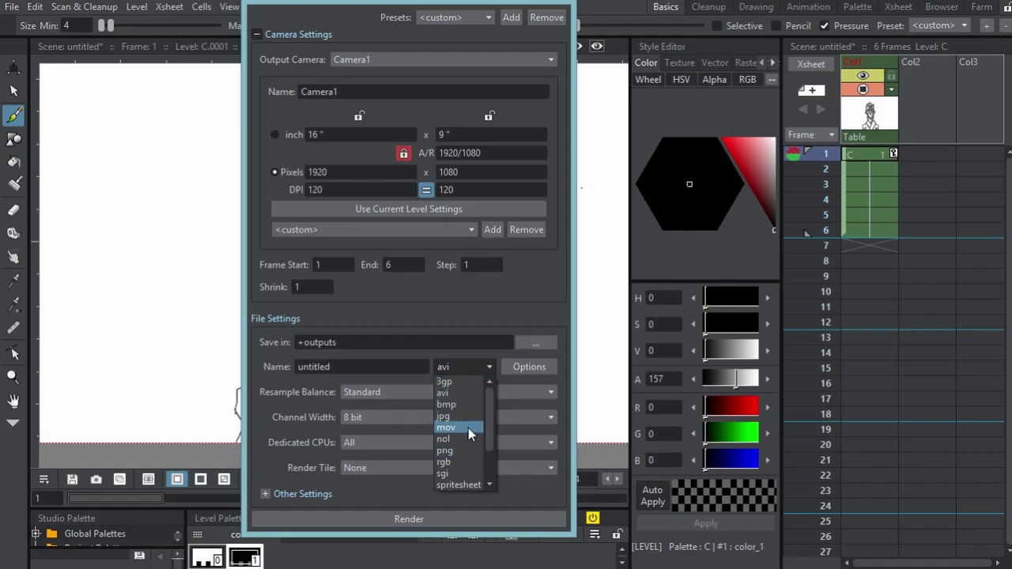
click(480, 306)
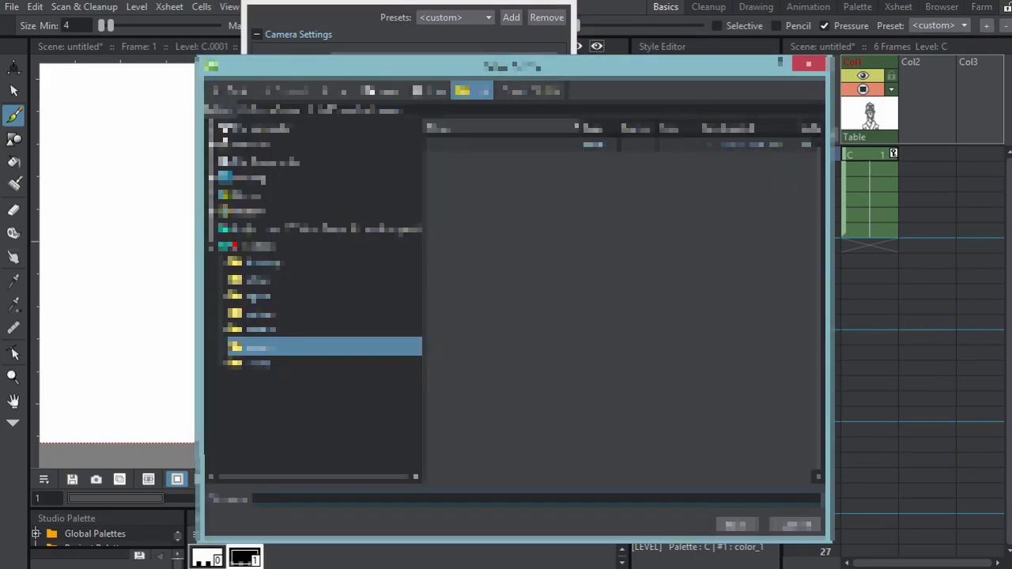
click(809, 64)
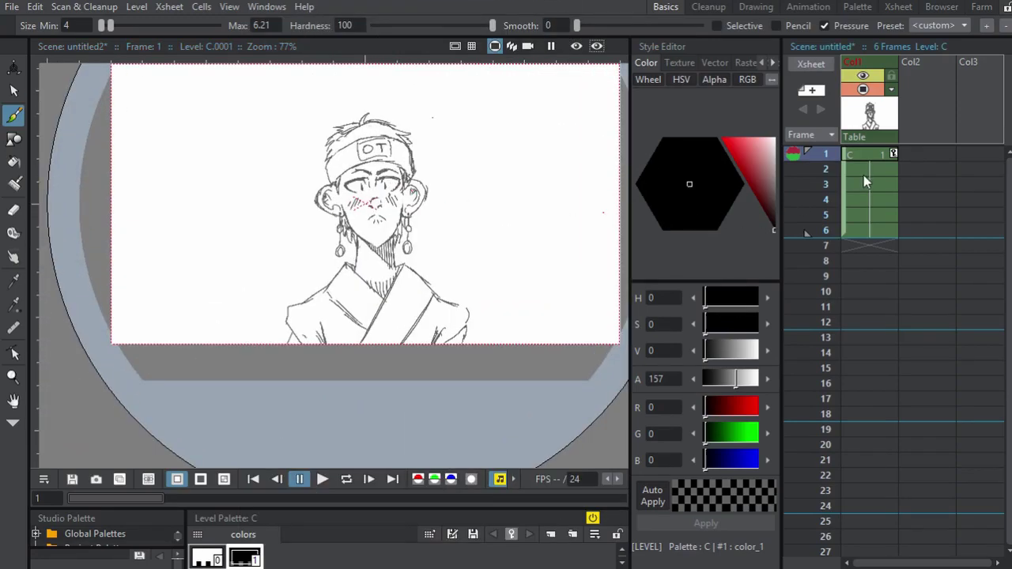
Step: Set the camera background colour to black in the scene settings, with R, G and B at 0, and close them
click(169, 7)
click(196, 24)
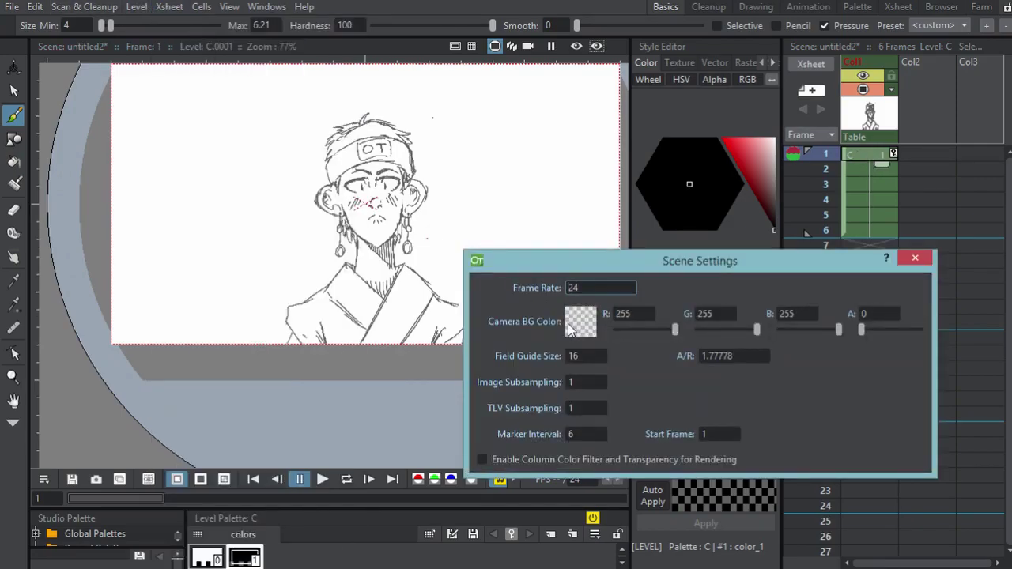
drag(759, 156, 787, 245)
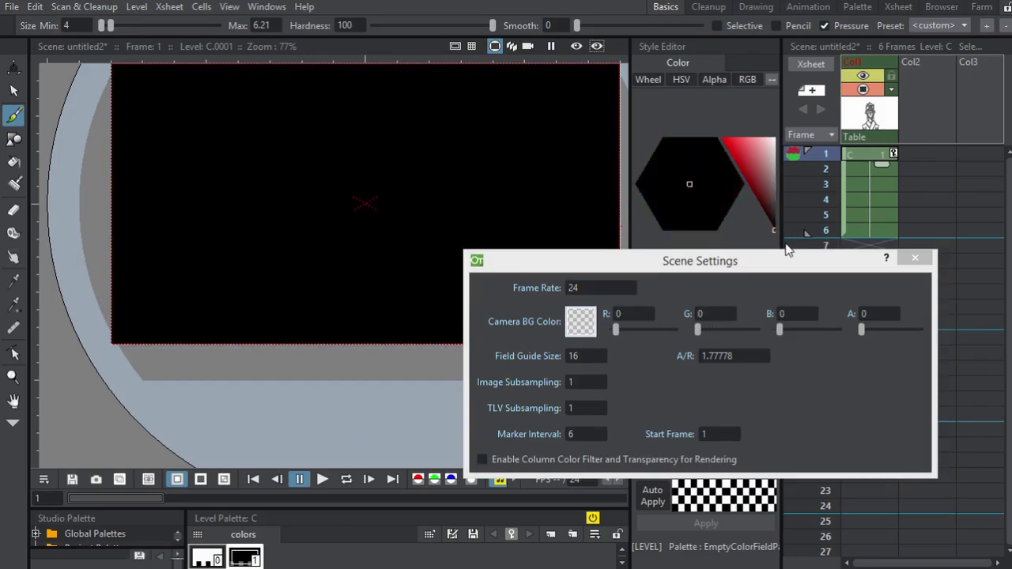
click(915, 258)
Step: Recolour the sketch lines on frame 1 of Col1 to light red, R 255, G 118, B 118, with alpha 139
click(859, 170)
click(858, 155)
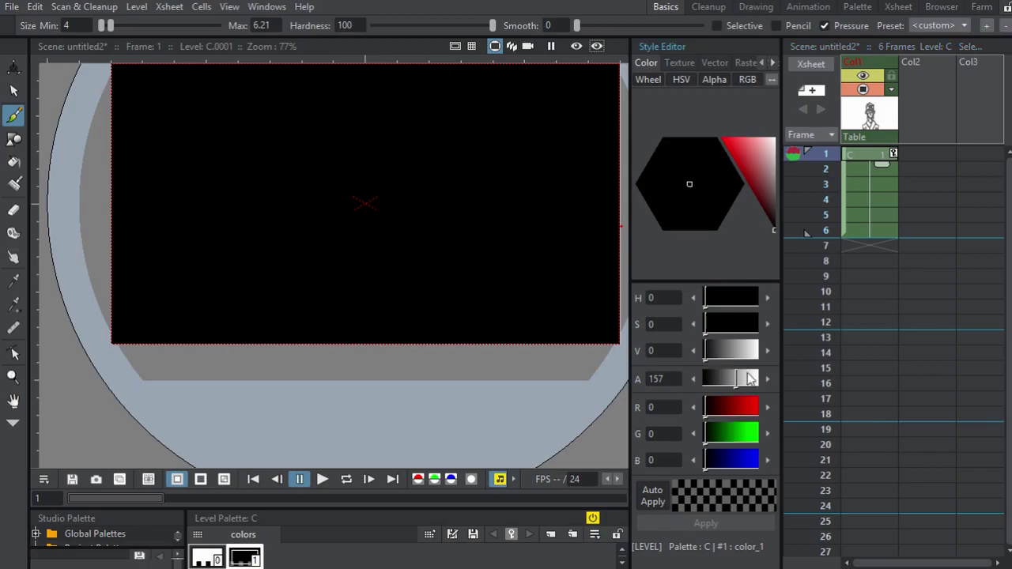
drag(739, 385, 734, 383)
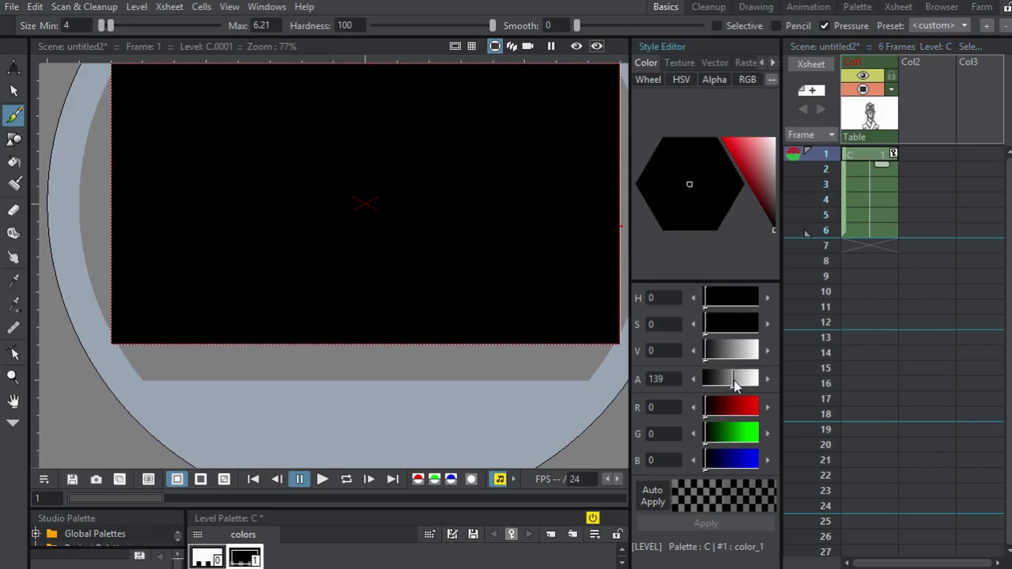
click(744, 156)
scroll(470, 163, up, 3)
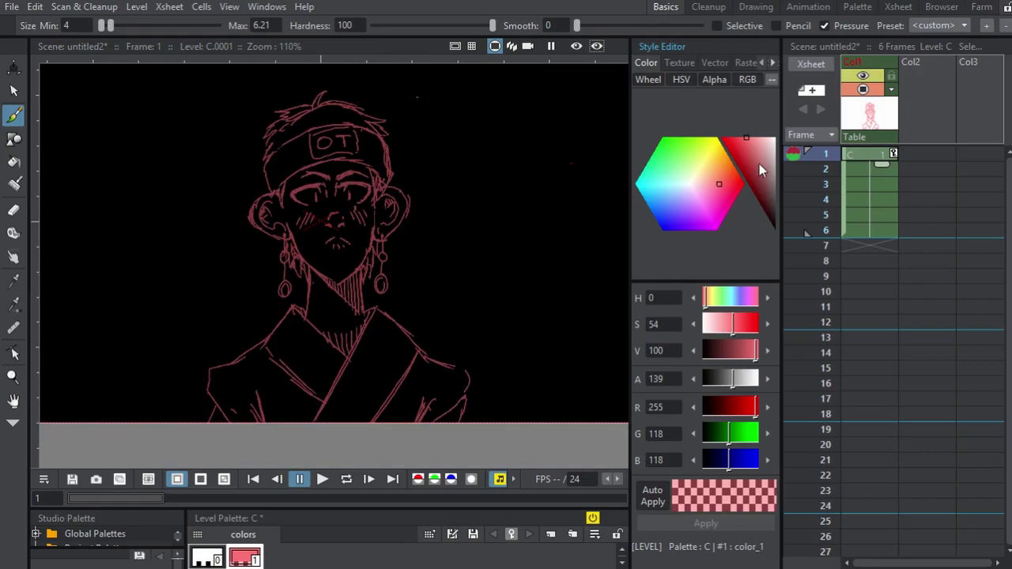
Step: Recolour the sketch lines on Col1 to light grey, R, G and B at 232, keeping alpha 139
mouse_move(759, 164)
mouse_down()
mouse_move(781, 161)
mouse_move(806, 184)
mouse_move(800, 146)
mouse_up()
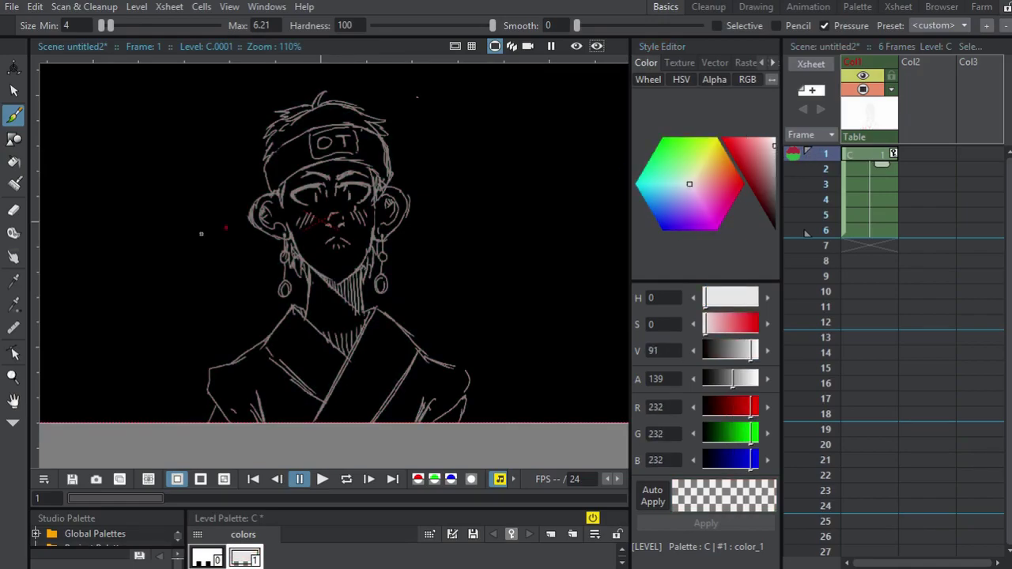
scroll(200, 231, down, 3)
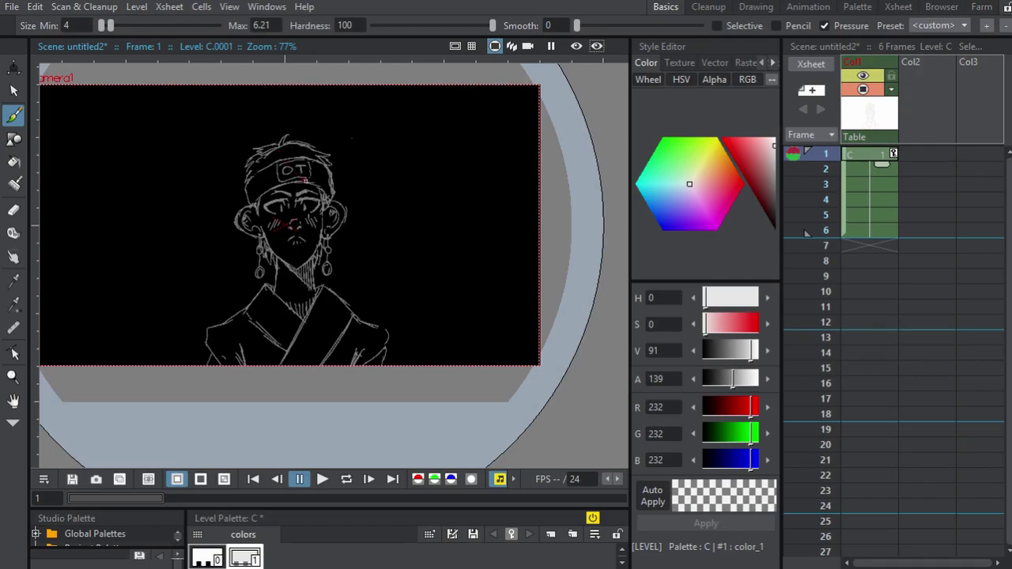
drag(305, 181, 305, 152)
Step: Brush a short zigzag stroke beside the head on frame 1 of Col2 and recolour its style to white, R, G and B at 255
scroll(890, 146, right, 1)
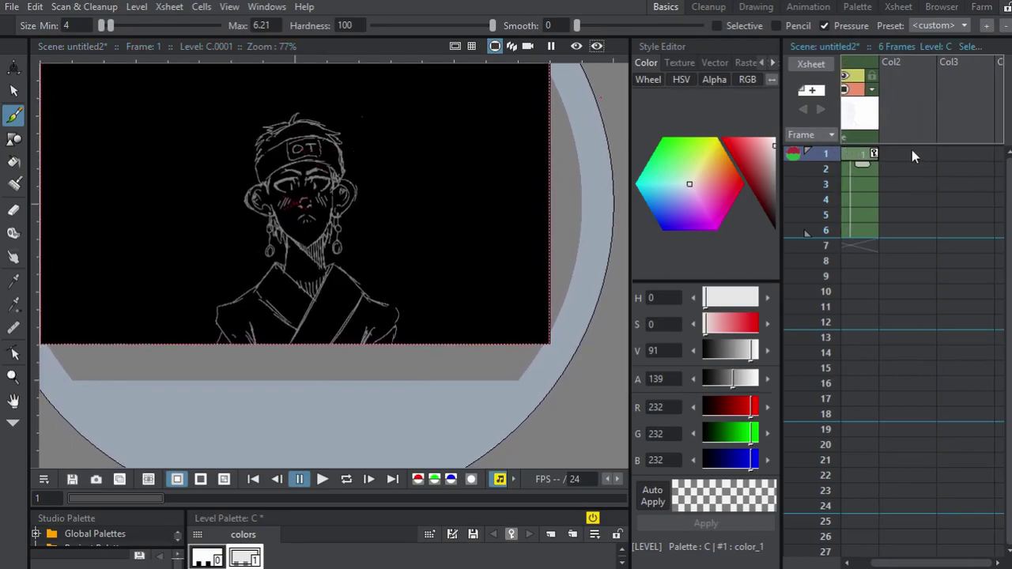
click(911, 153)
drag(314, 158, 271, 150)
click(11, 94)
click(15, 119)
drag(135, 135, 174, 137)
drag(414, 99, 395, 108)
click(405, 138)
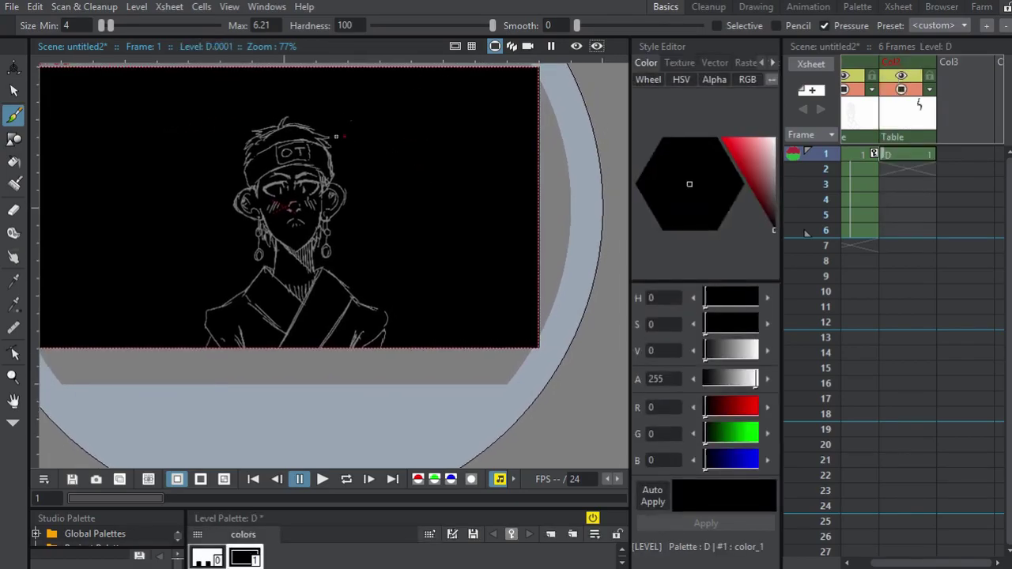
drag(752, 157, 779, 105)
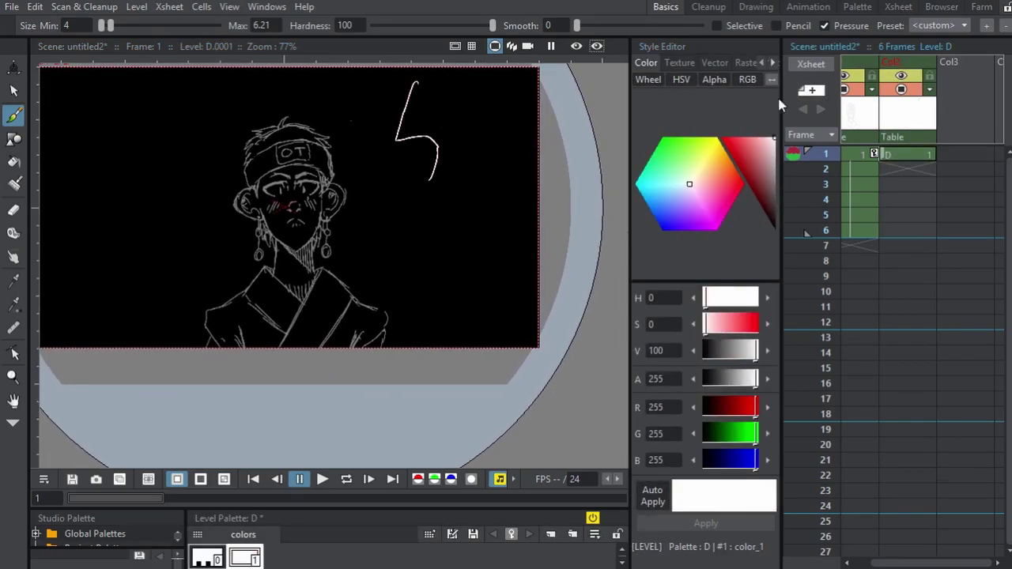
Step: Erase the short zigzag stroke on Col2 with the Eraser at size 74
click(14, 209)
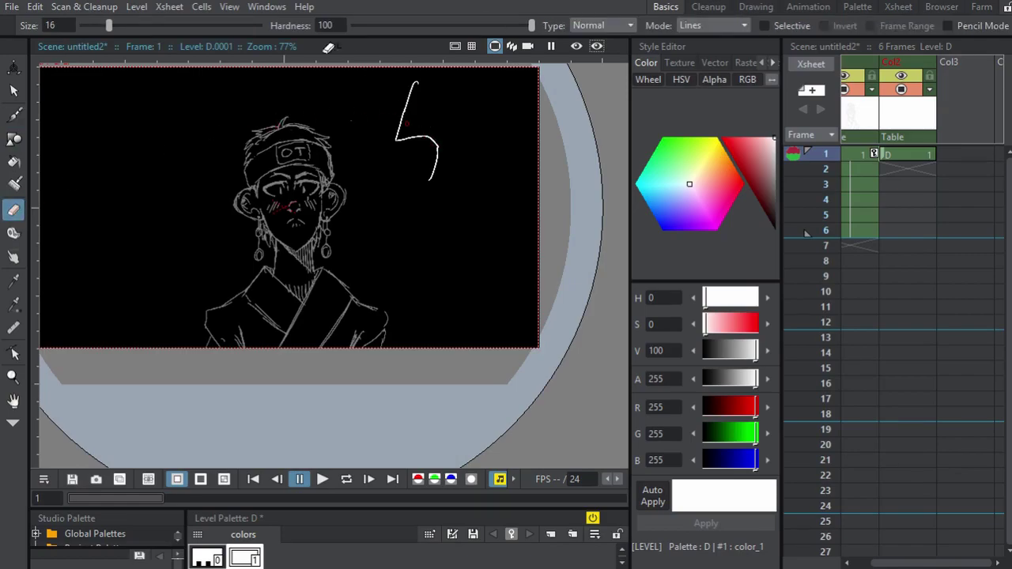
mouse_move(109, 27)
mouse_down()
mouse_move(90, 27)
mouse_move(212, 27)
mouse_up()
mouse_move(408, 88)
mouse_down()
mouse_move(399, 129)
mouse_move(431, 170)
mouse_up()
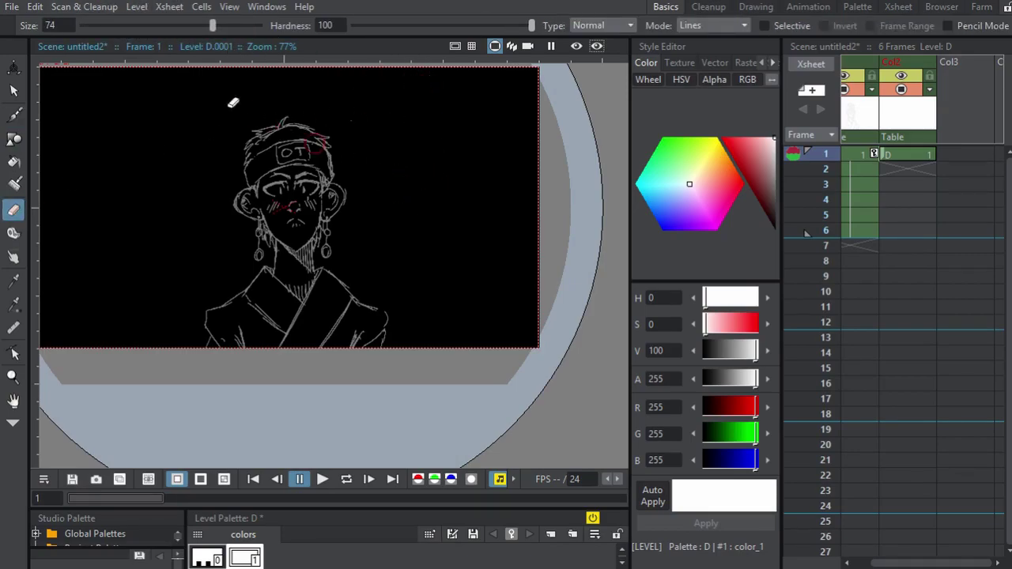
Step: Try a thick zigzag brush stroke on Col2 at minimum size 16.63 and maximum size 32.91, and undo it
click(13, 116)
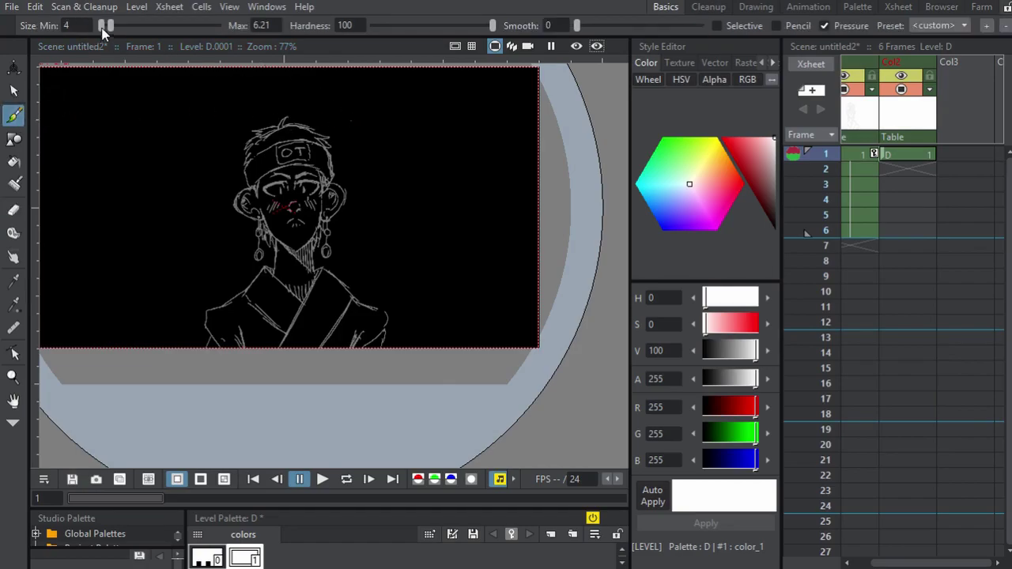
mouse_move(103, 27)
mouse_down()
mouse_move(142, 27)
mouse_move(117, 27)
mouse_up()
mouse_move(451, 89)
mouse_down()
mouse_move(402, 187)
mouse_move(460, 243)
mouse_move(485, 305)
mouse_up()
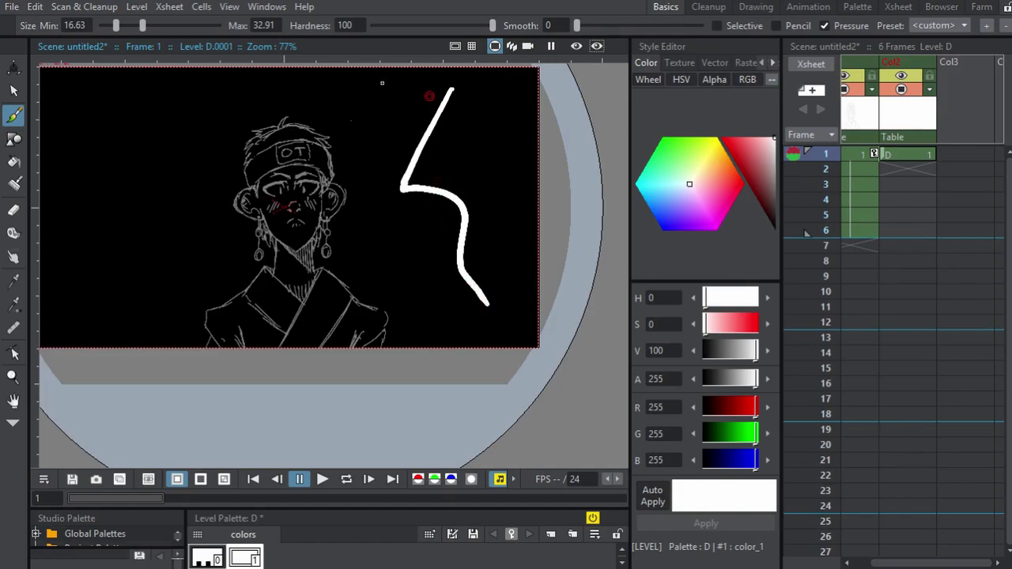
key(ctrl+z)
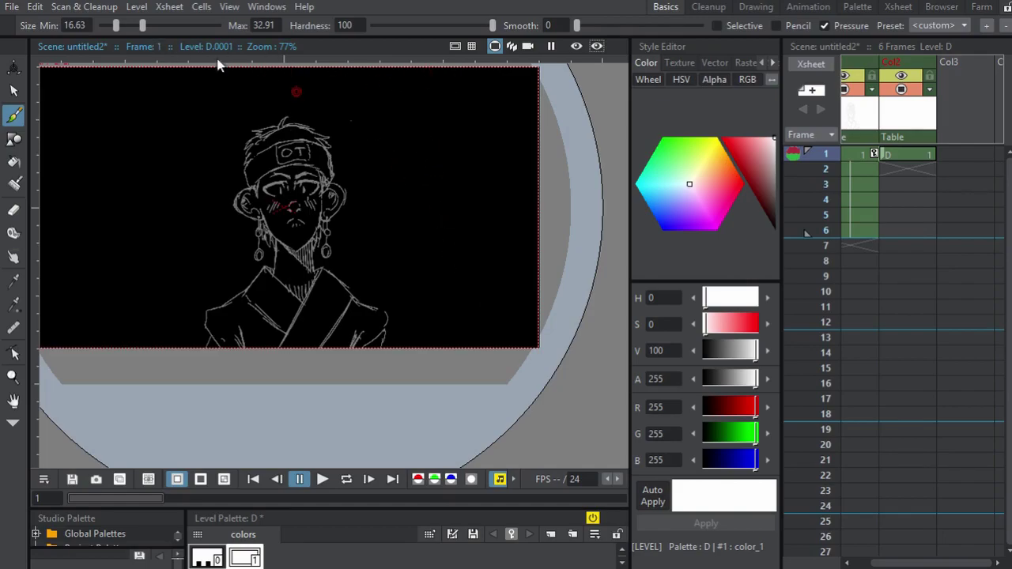
Step: Set the brush size to minimum 11.42 and maximum 42.68, testing it with a lightning stroke that is undone
click(157, 28)
drag(116, 26, 111, 29)
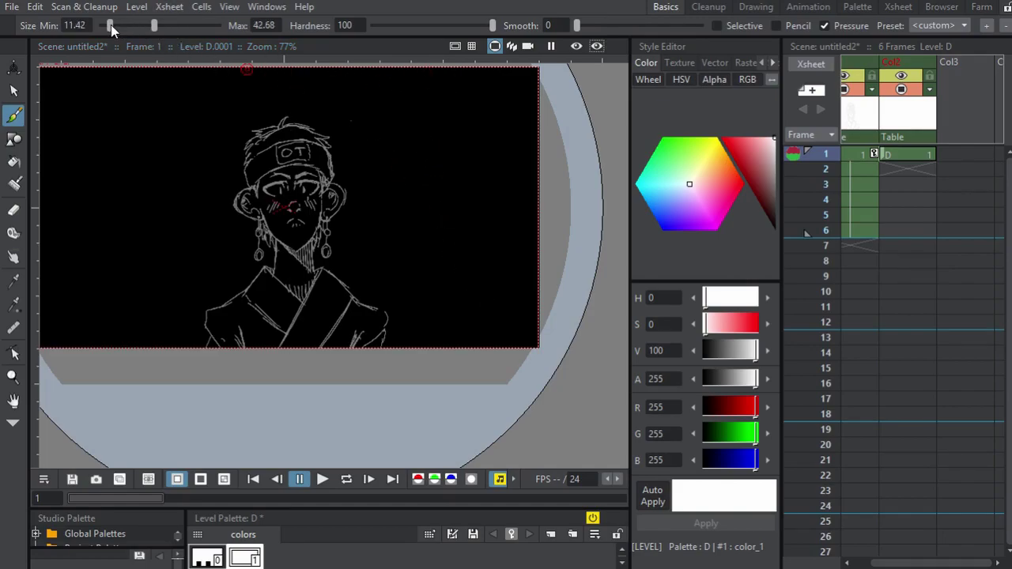
mouse_move(457, 68)
mouse_down()
mouse_move(387, 182)
mouse_move(424, 164)
mouse_move(401, 251)
mouse_move(356, 224)
mouse_move(404, 256)
mouse_move(425, 298)
mouse_move(401, 321)
mouse_move(355, 335)
mouse_up()
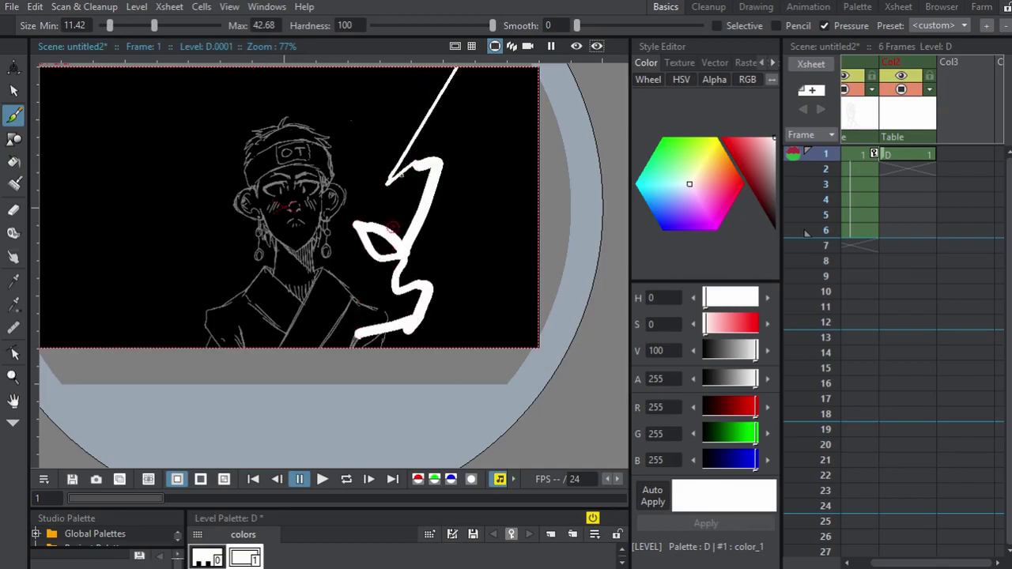
key(ctrl+z)
Step: Draw a white lightning bolt on frame 1 of Col2, running from the camera's upper edge to its lower edge, with branches towards the right
mouse_move(441, 71)
mouse_down()
mouse_move(383, 171)
mouse_move(418, 187)
mouse_move(398, 235)
mouse_move(352, 250)
mouse_move(390, 260)
mouse_move(381, 315)
mouse_move(335, 321)
mouse_move(307, 343)
mouse_move(311, 385)
mouse_up()
mouse_move(408, 215)
mouse_down()
mouse_move(449, 215)
mouse_move(428, 303)
mouse_move(476, 292)
mouse_move(496, 336)
mouse_move(418, 221)
mouse_move(423, 200)
mouse_move(414, 244)
mouse_move(427, 245)
mouse_move(426, 294)
mouse_up()
key(ctrl+z)
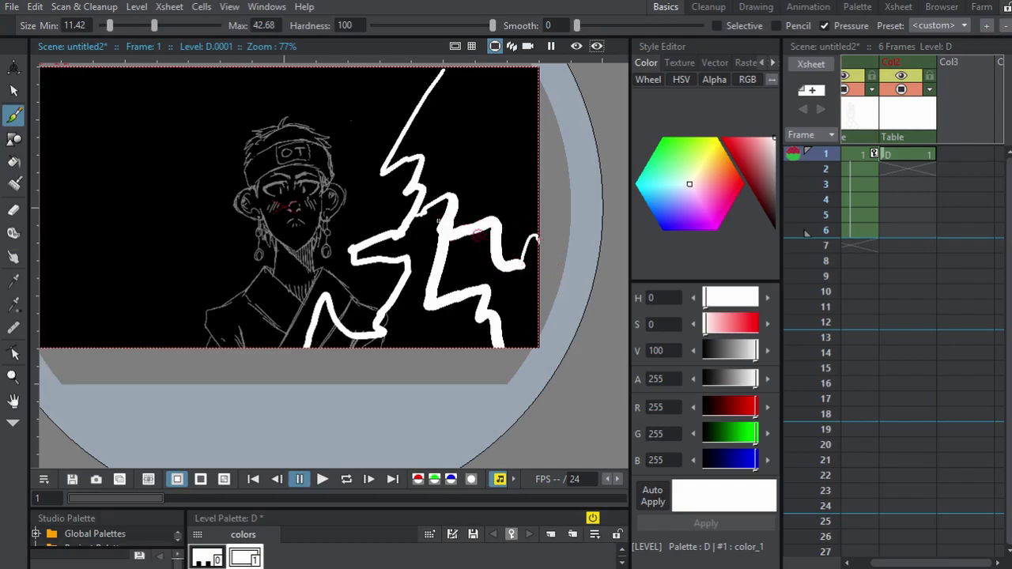
mouse_move(449, 223)
mouse_down()
mouse_move(479, 228)
mouse_move(489, 258)
mouse_up()
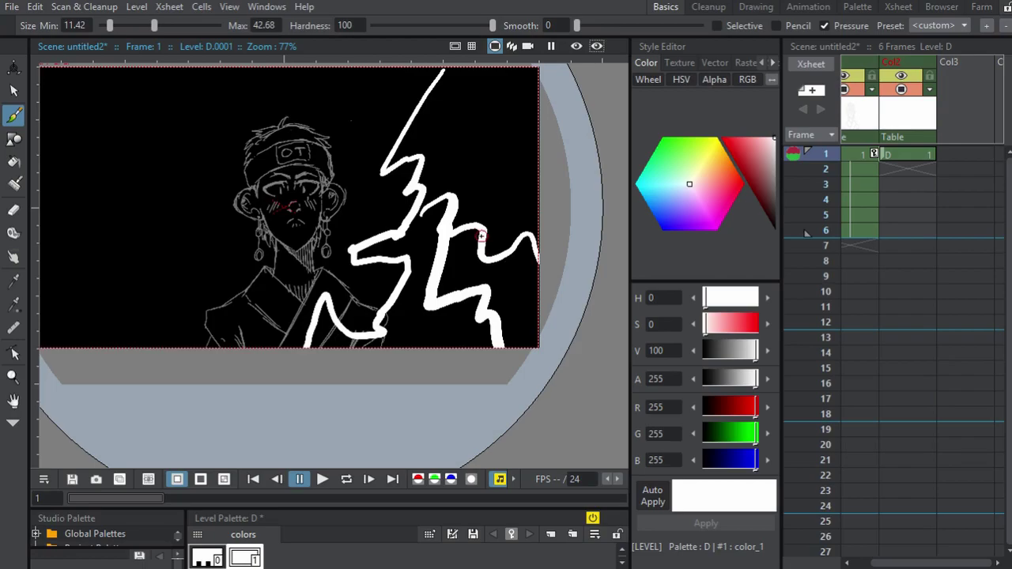
Step: Go to empty frame 2 of Col2 and activate the onion skin
drag(464, 345, 443, 322)
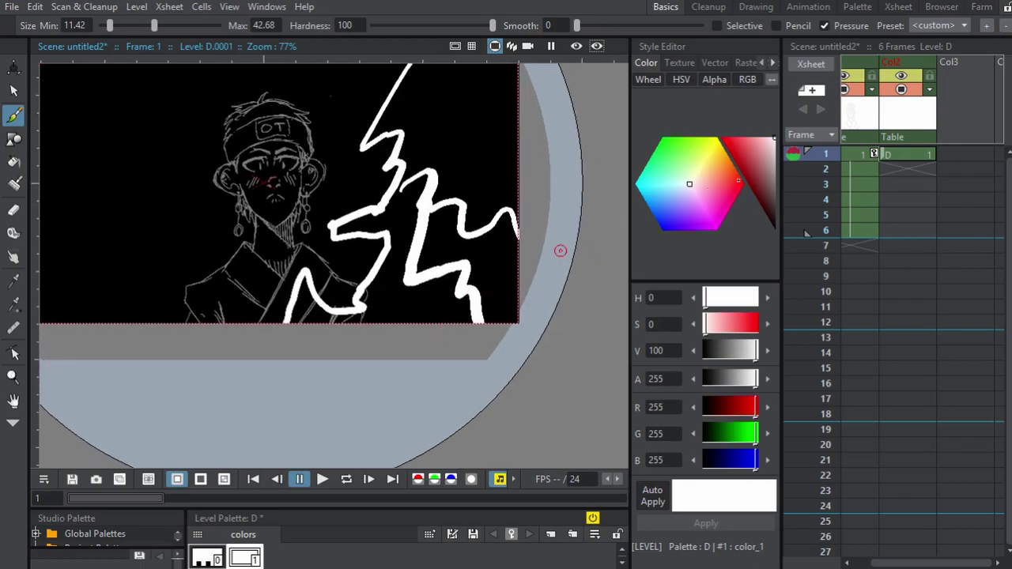
click(910, 158)
click(902, 168)
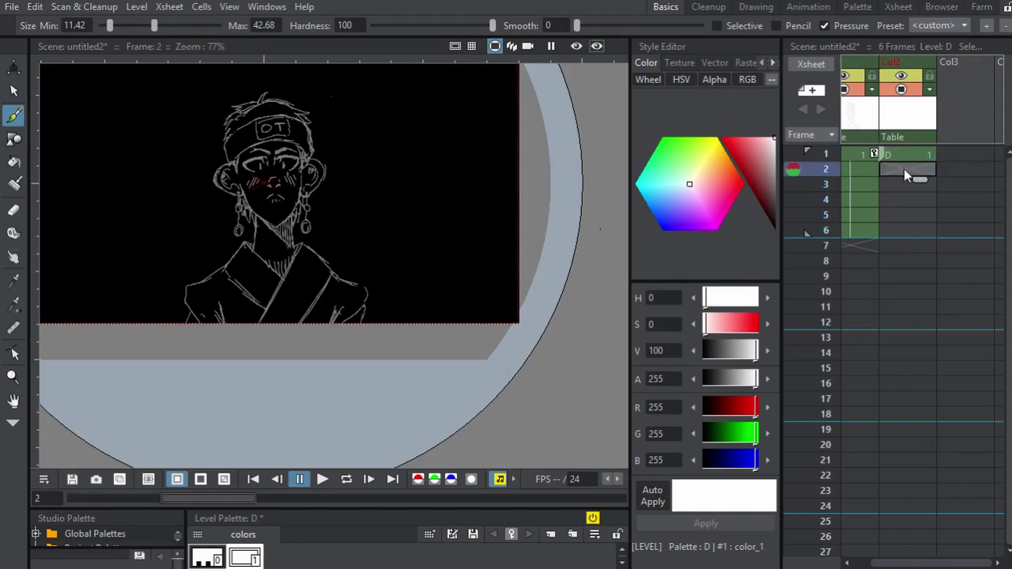
right_click(398, 142)
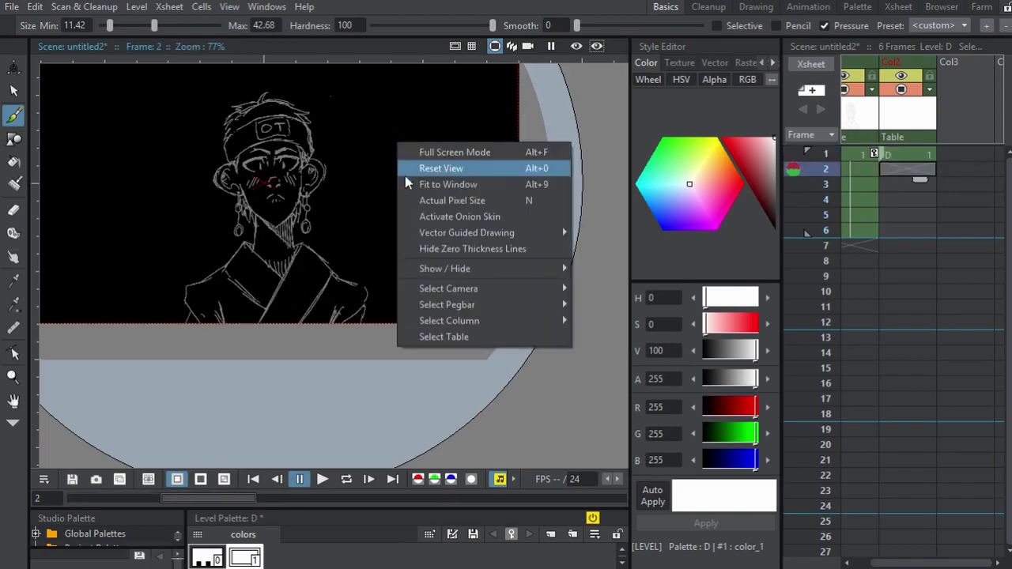
click(454, 217)
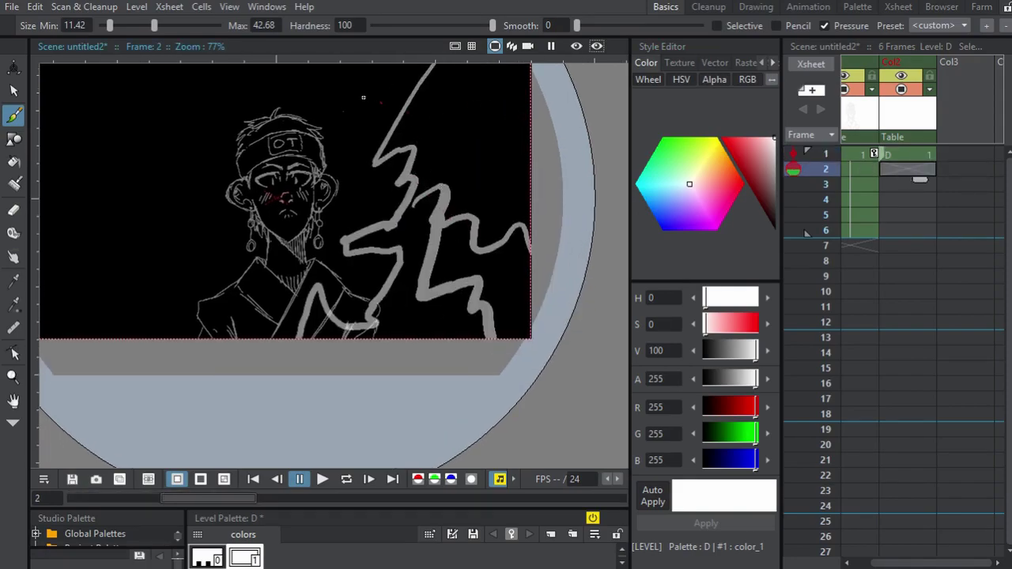
Step: Trace the main lightning bolt on frame 2 of Col2 with a thinner line, redoing its lower end until it leaves the camera frame
mouse_move(429, 92)
mouse_down()
mouse_move(370, 191)
mouse_move(405, 181)
mouse_move(396, 250)
mouse_move(342, 269)
mouse_move(335, 283)
mouse_move(395, 280)
mouse_move(360, 347)
mouse_move(365, 359)
mouse_move(334, 362)
mouse_move(310, 324)
mouse_move(295, 365)
mouse_up()
key(ctrl+z)
key(ctrl+z)
key(ctrl+z)
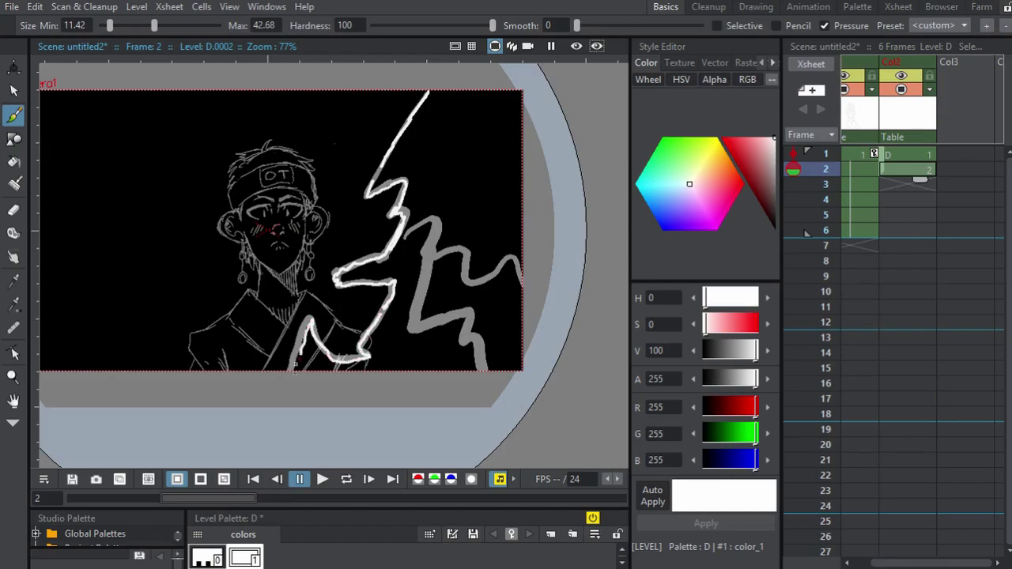
key(ctrl+z)
mouse_move(360, 345)
mouse_down()
mouse_move(328, 356)
mouse_move(311, 327)
mouse_move(293, 371)
mouse_up()
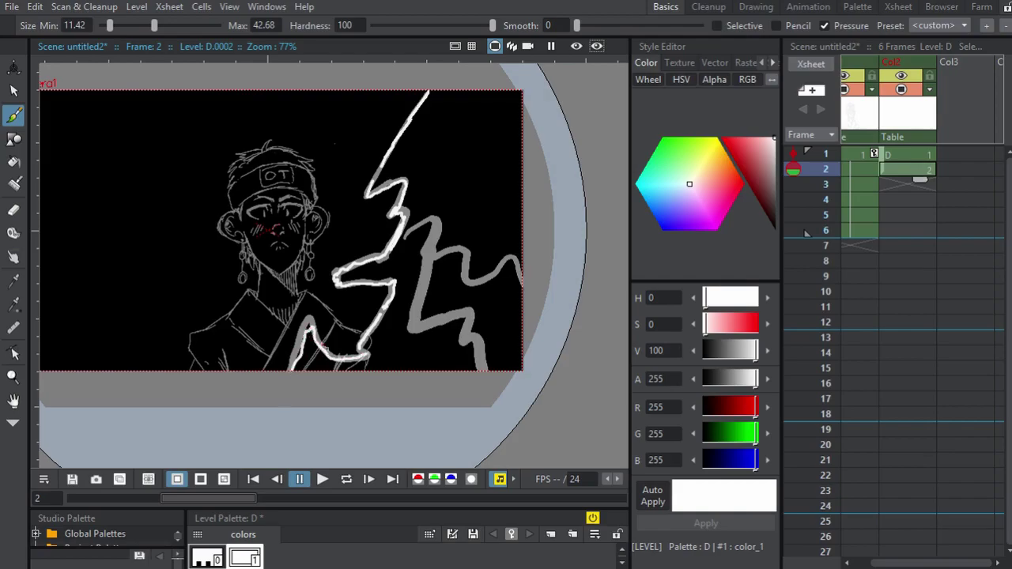
key(ctrl+z)
mouse_move(360, 342)
mouse_down()
mouse_move(357, 360)
mouse_move(325, 357)
mouse_move(312, 325)
mouse_move(292, 393)
mouse_up()
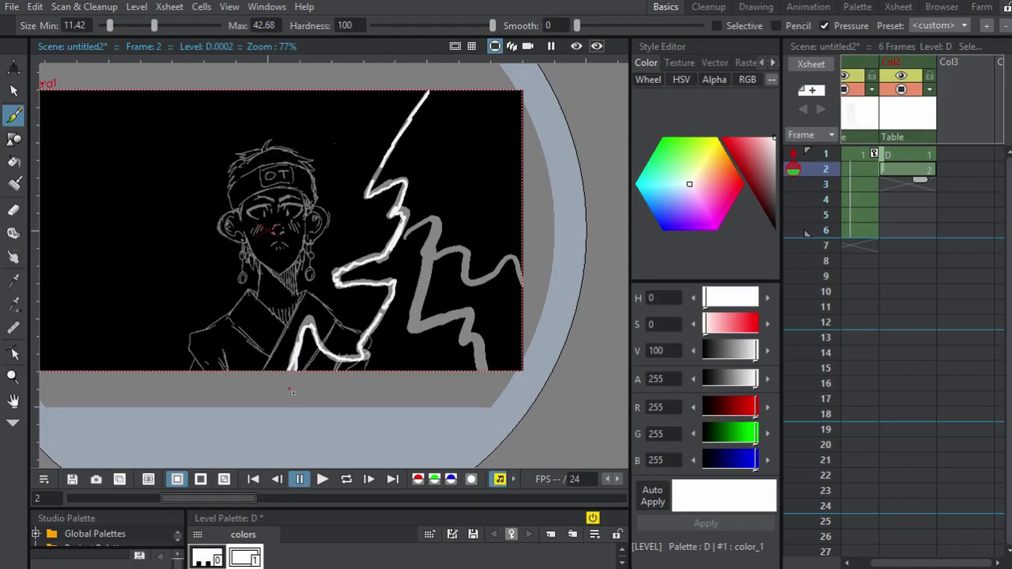
Step: Trace the lightning bolt's two right-hand branches on frame 2 of Col2 with thinner lines
mouse_move(406, 242)
mouse_down()
mouse_move(377, 217)
mouse_move(409, 194)
mouse_up()
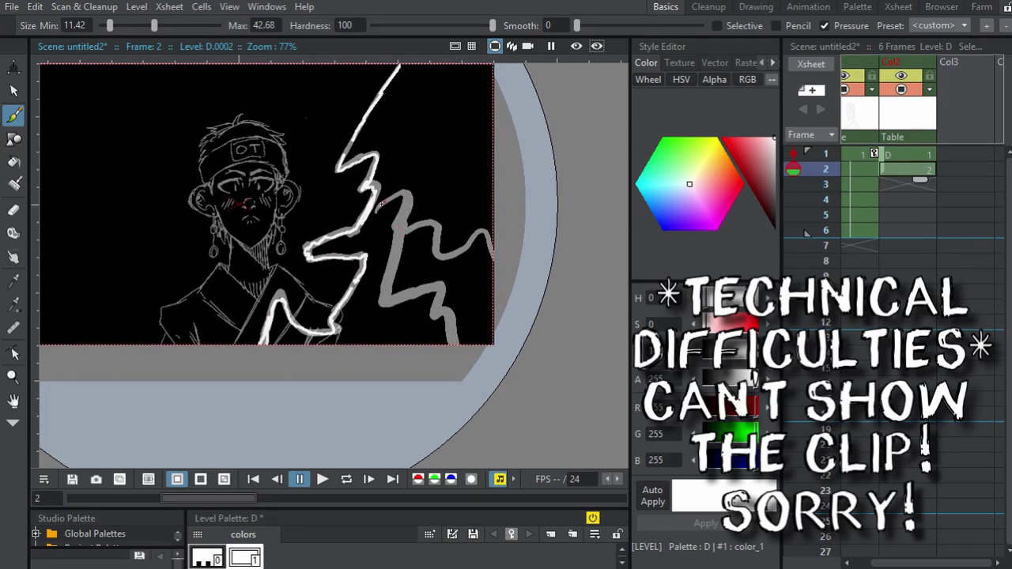
mouse_move(402, 203)
mouse_down()
mouse_move(384, 304)
mouse_move(441, 287)
mouse_move(434, 315)
mouse_move(453, 346)
mouse_up()
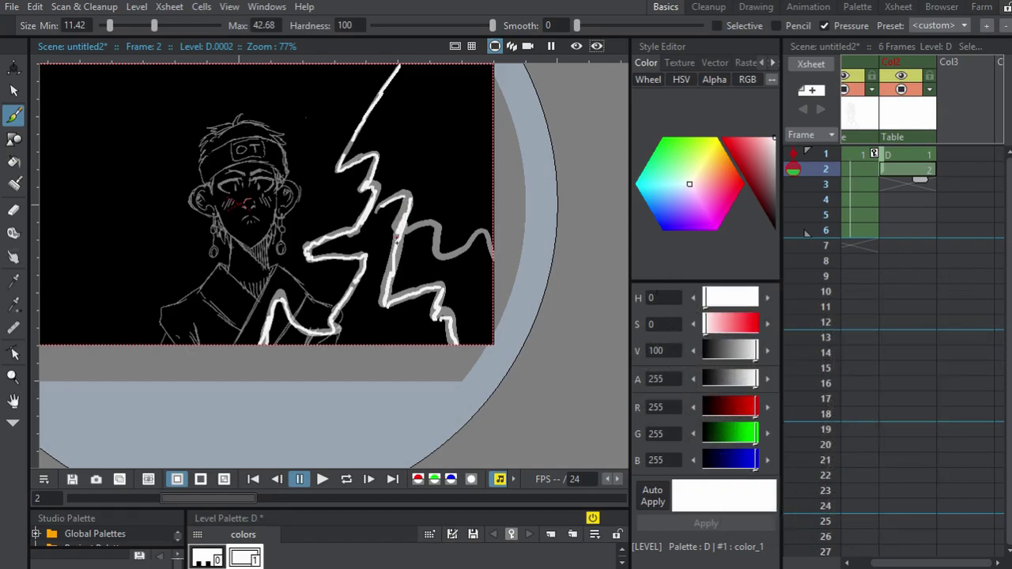
mouse_move(408, 223)
mouse_down()
mouse_move(441, 225)
mouse_move(434, 248)
mouse_move(436, 230)
mouse_move(436, 253)
mouse_move(448, 257)
mouse_move(483, 231)
mouse_move(490, 257)
mouse_up()
Step: Compare the two lightning drawings in Col2 and reframe them on 4's
click(908, 157)
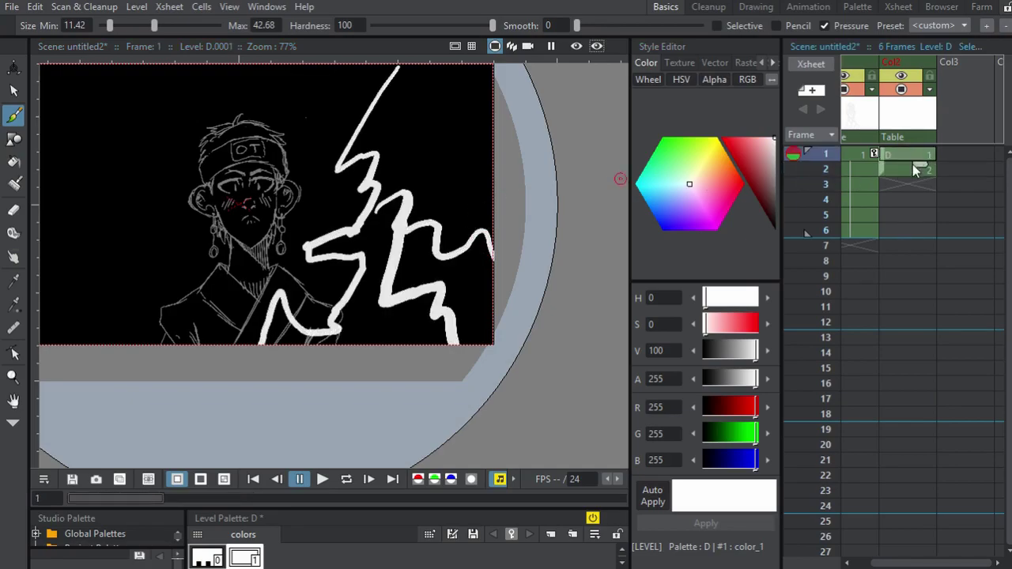
click(909, 168)
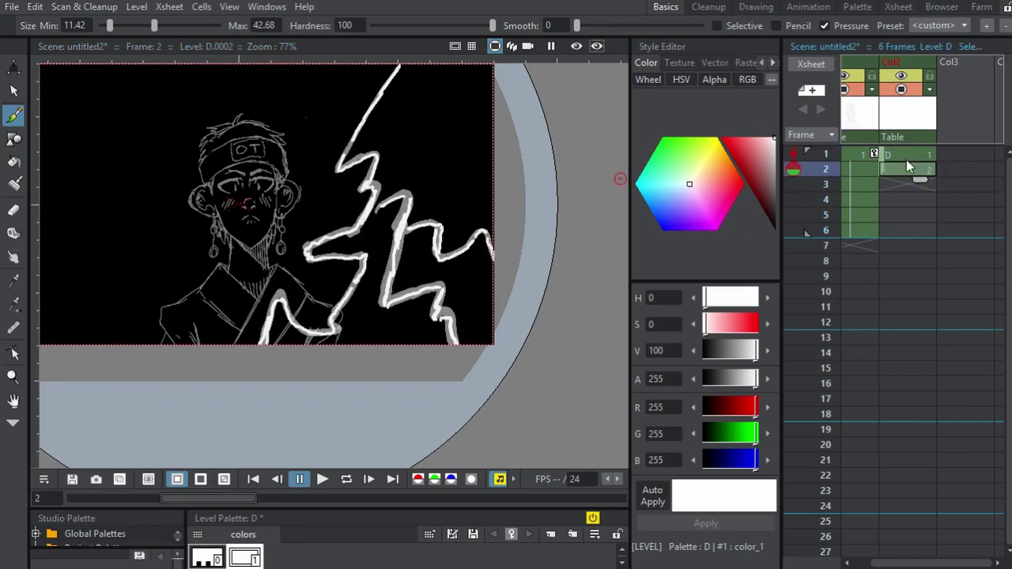
click(904, 158)
right_click(899, 159)
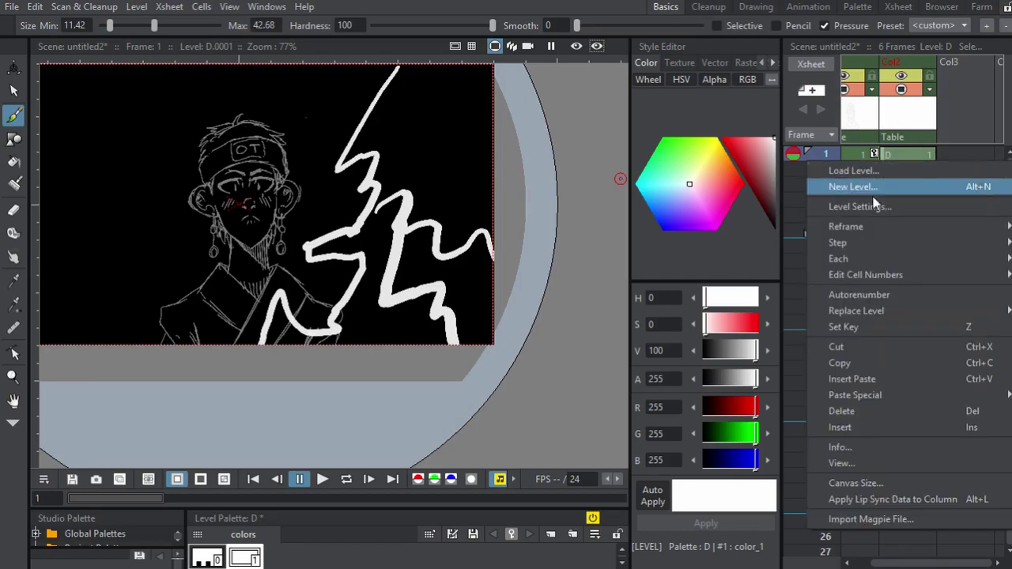
mouse_move(873, 227)
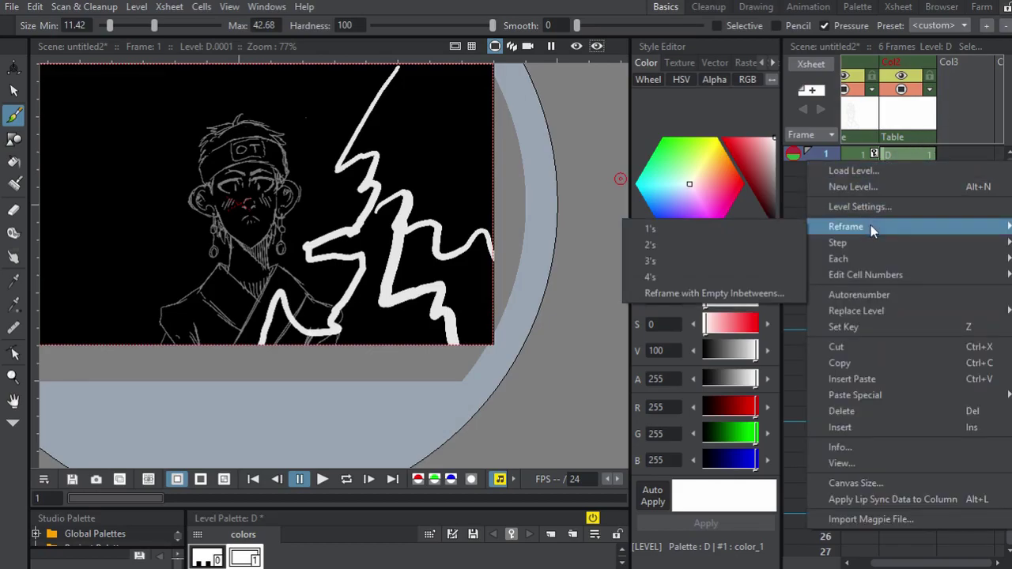
click(758, 280)
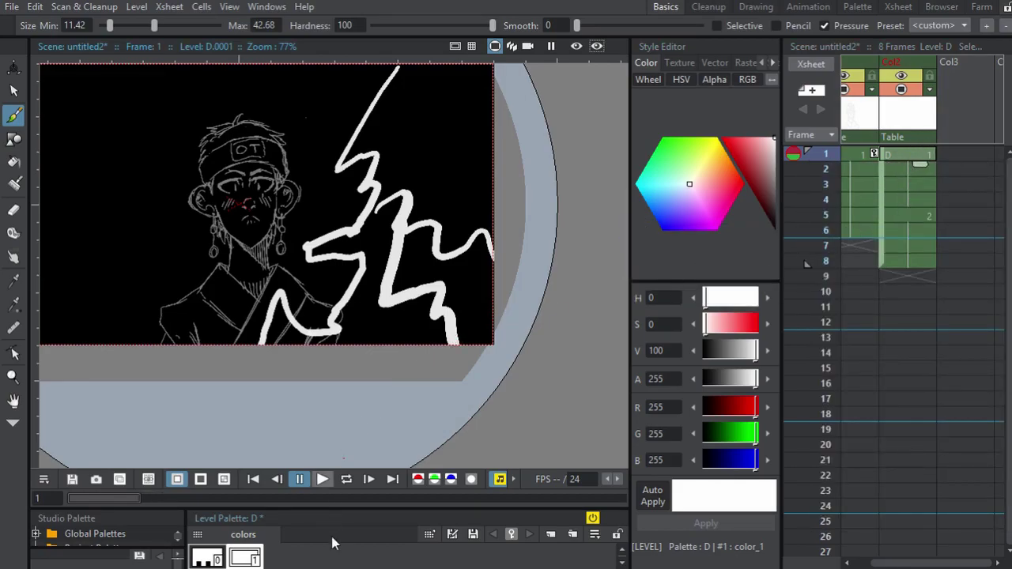
Step: Play back the lightning animation and select frame 1 of Col1
click(322, 479)
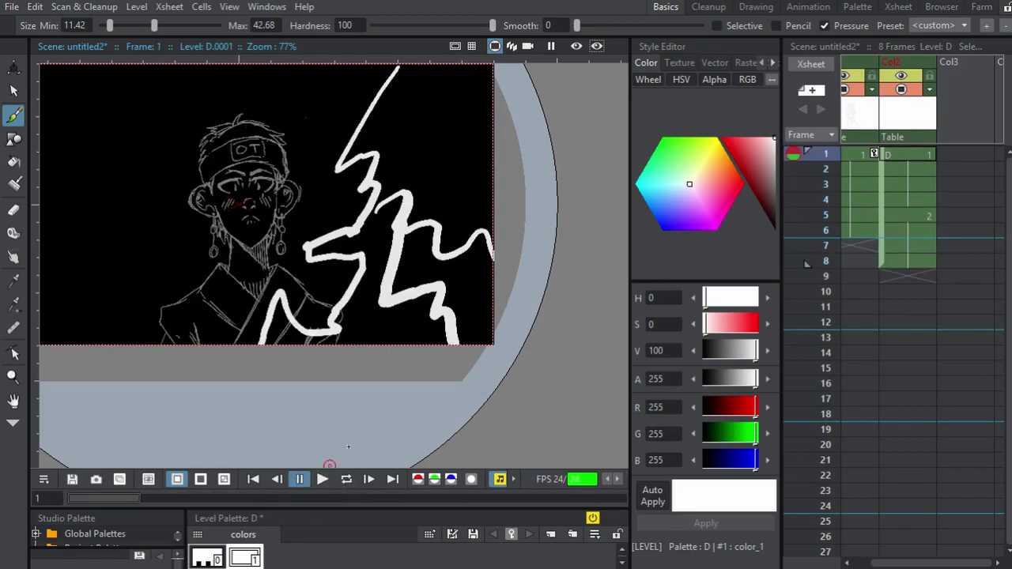
scroll(873, 223, left, 1)
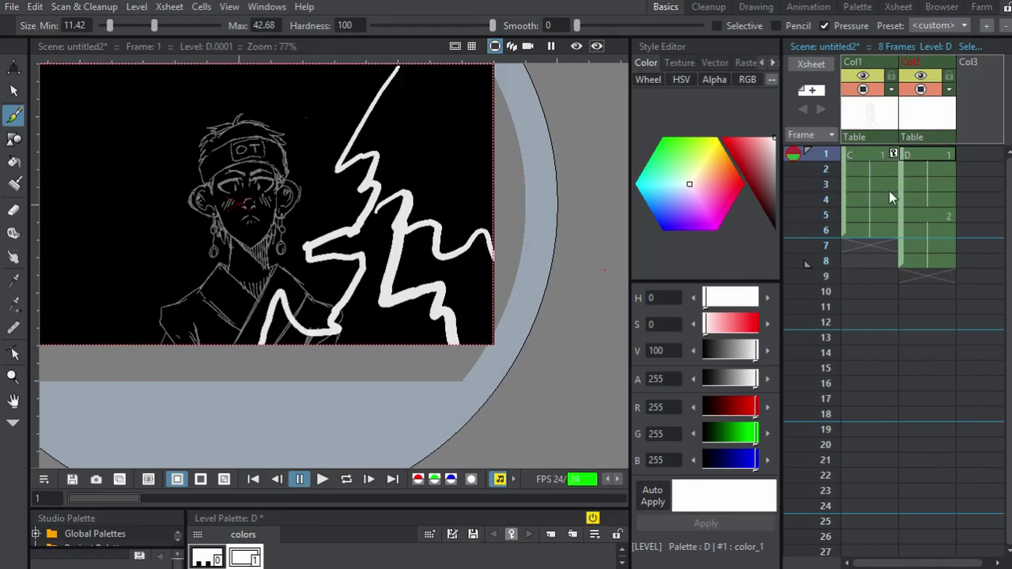
click(868, 156)
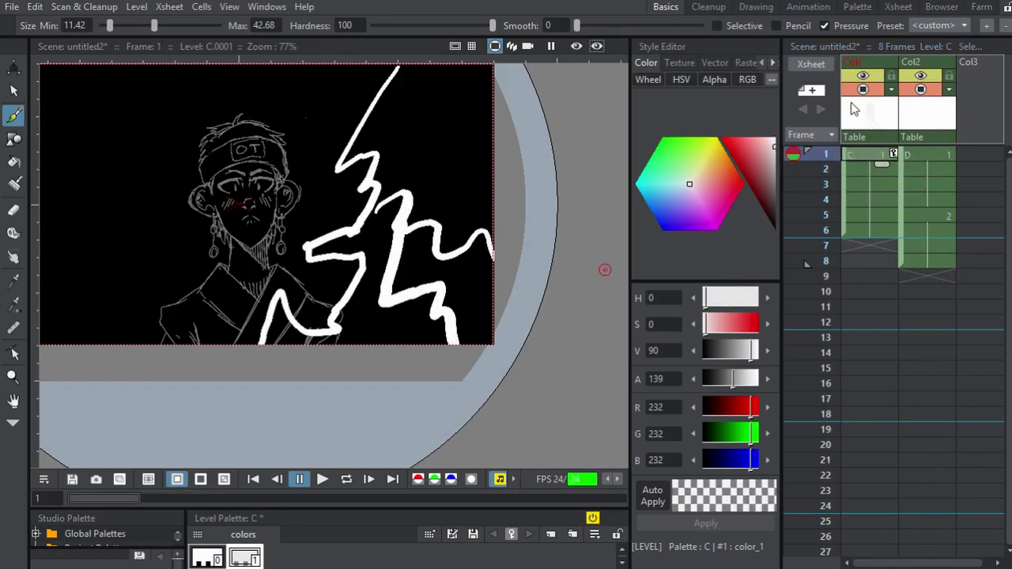
Step: Draw a differently shaped thick lightning bolt with two branches on frame 9 of Col2
drag(496, 182, 559, 216)
click(926, 276)
drag(565, 136, 495, 123)
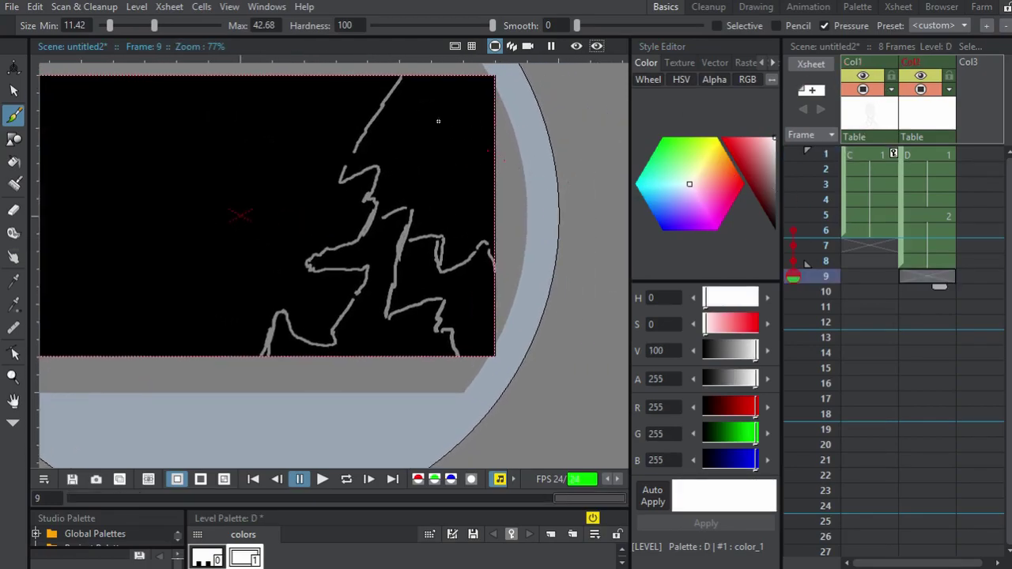
mouse_move(400, 78)
mouse_down()
mouse_move(439, 143)
mouse_move(415, 200)
mouse_move(403, 191)
mouse_move(354, 231)
mouse_move(360, 299)
mouse_move(320, 284)
mouse_move(312, 358)
mouse_up()
mouse_move(364, 227)
mouse_down()
mouse_move(378, 293)
mouse_move(437, 294)
mouse_move(467, 356)
mouse_up()
mouse_move(375, 260)
mouse_down()
mouse_move(432, 236)
mouse_move(493, 237)
mouse_up()
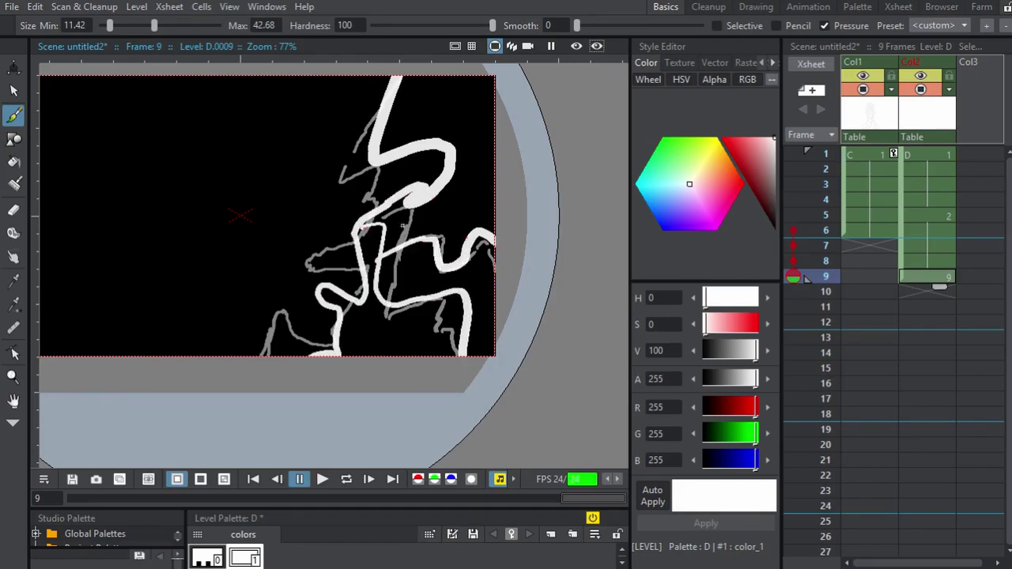
Step: Trace the upper part of the new lightning bolt on frame 10 of Col2 with a thin line
click(925, 291)
mouse_move(396, 79)
mouse_down()
mouse_move(375, 153)
mouse_move(421, 143)
mouse_move(457, 151)
mouse_move(388, 207)
mouse_up()
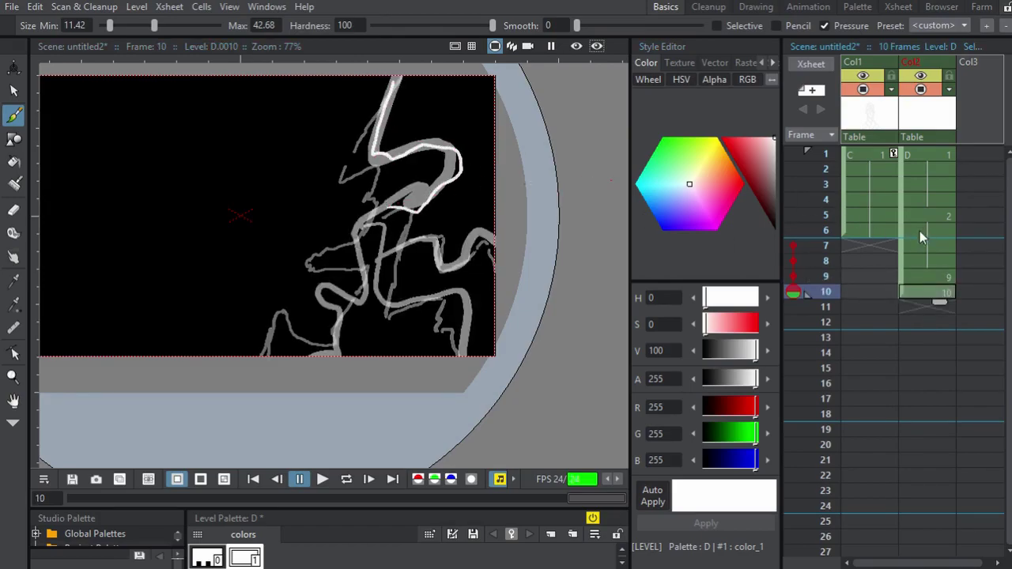
Step: Delete the lightning column Col2 and select frame 1 of Col1
click(937, 119)
right_click(940, 128)
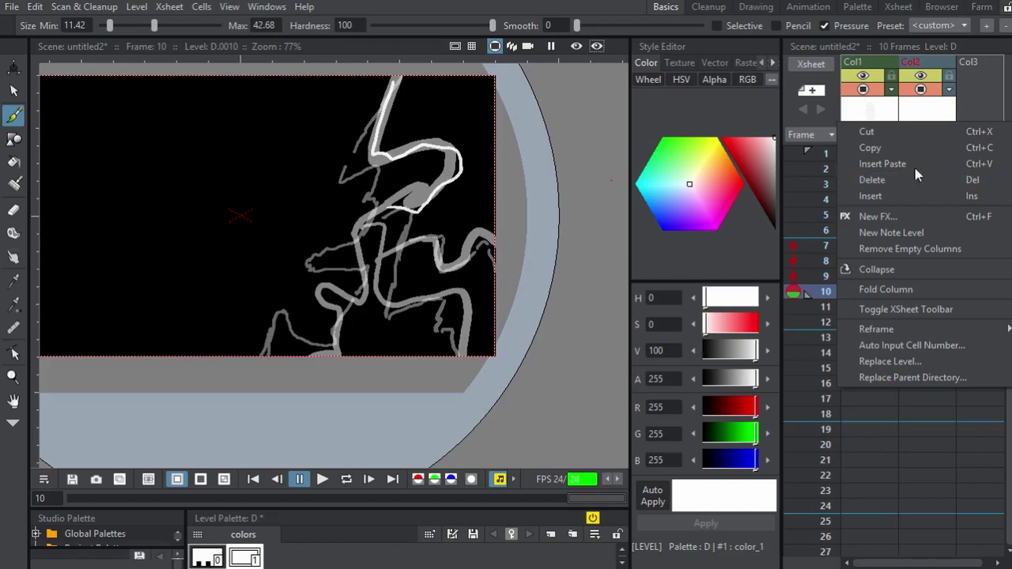
click(900, 178)
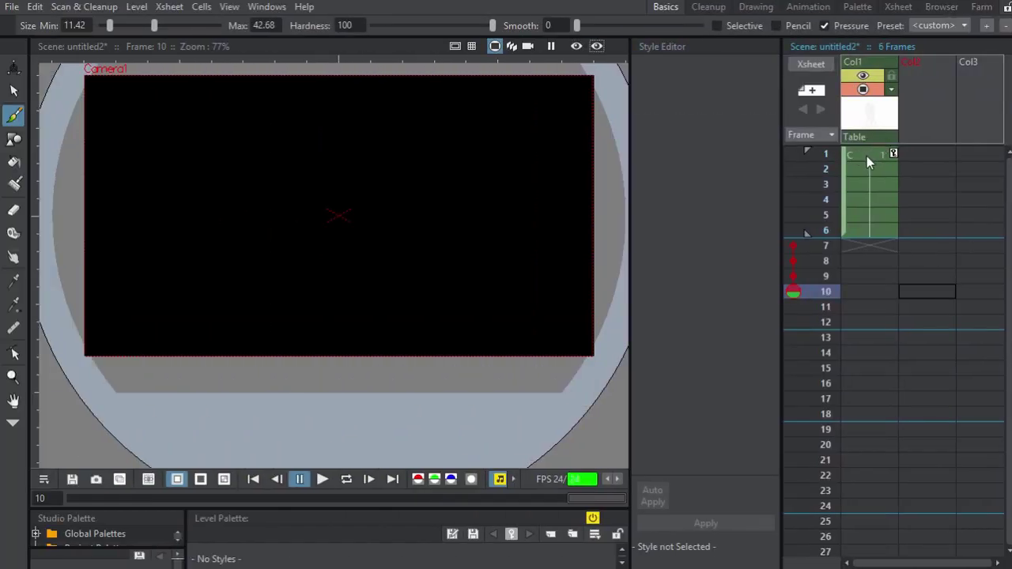
click(867, 156)
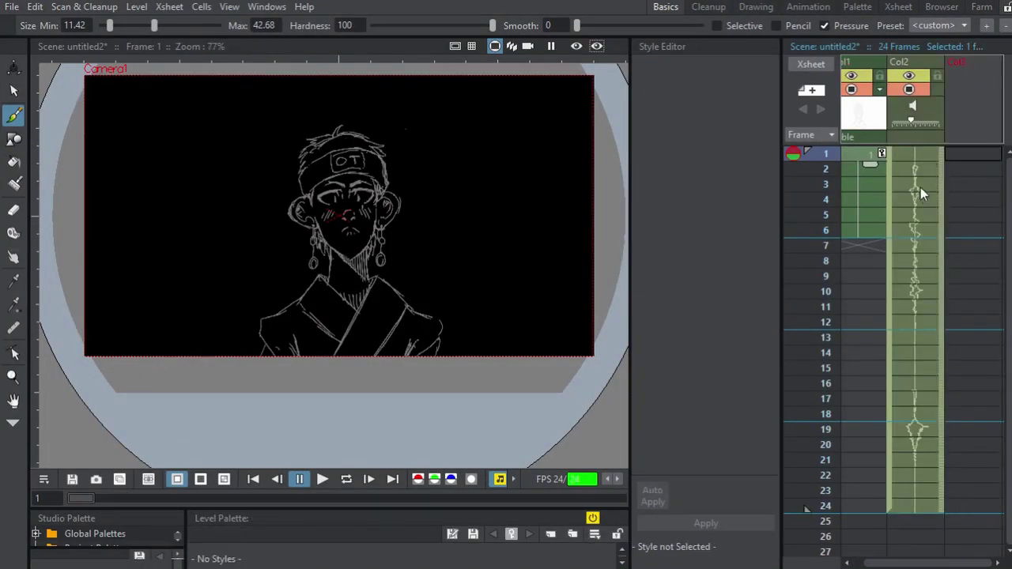
Step: Play back the Wood_Door_Open sound in Col2 from frame 1
click(919, 168)
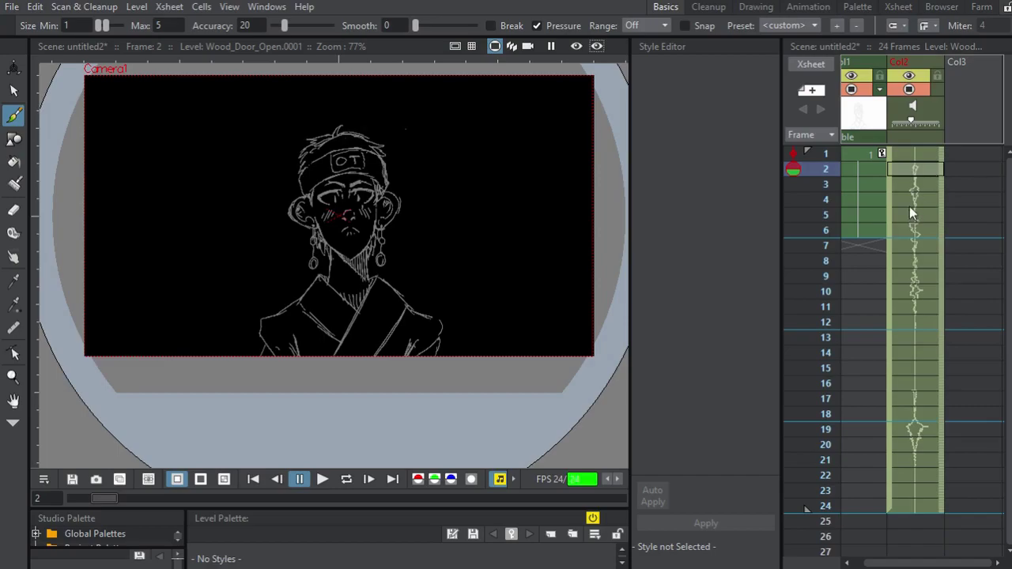
click(915, 154)
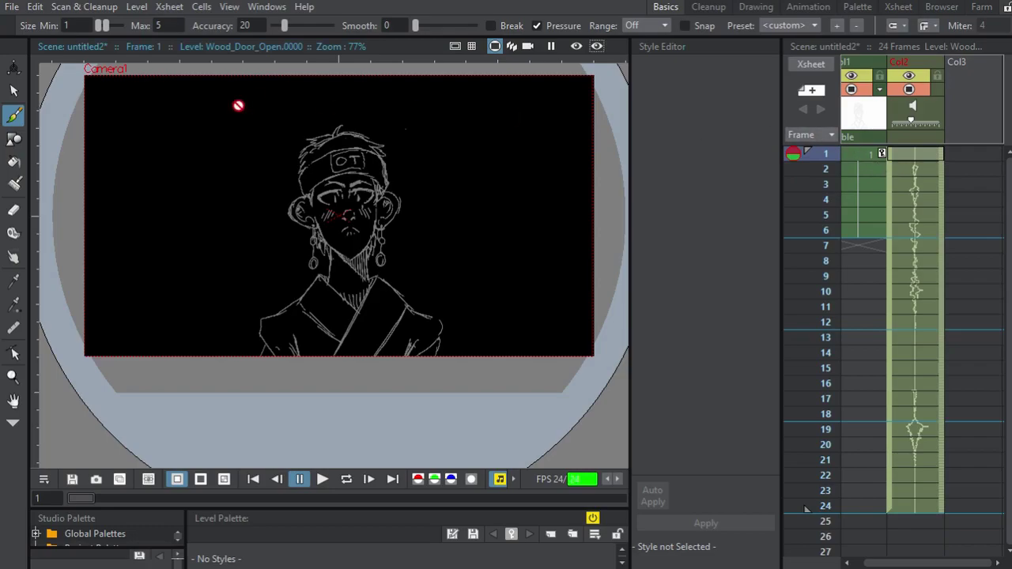
click(319, 480)
click(300, 480)
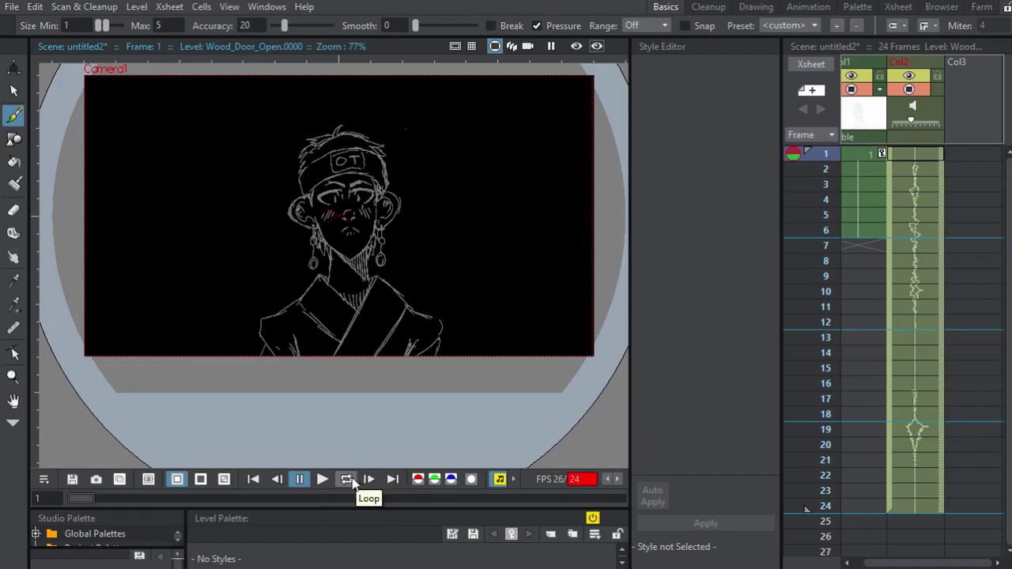
click(348, 480)
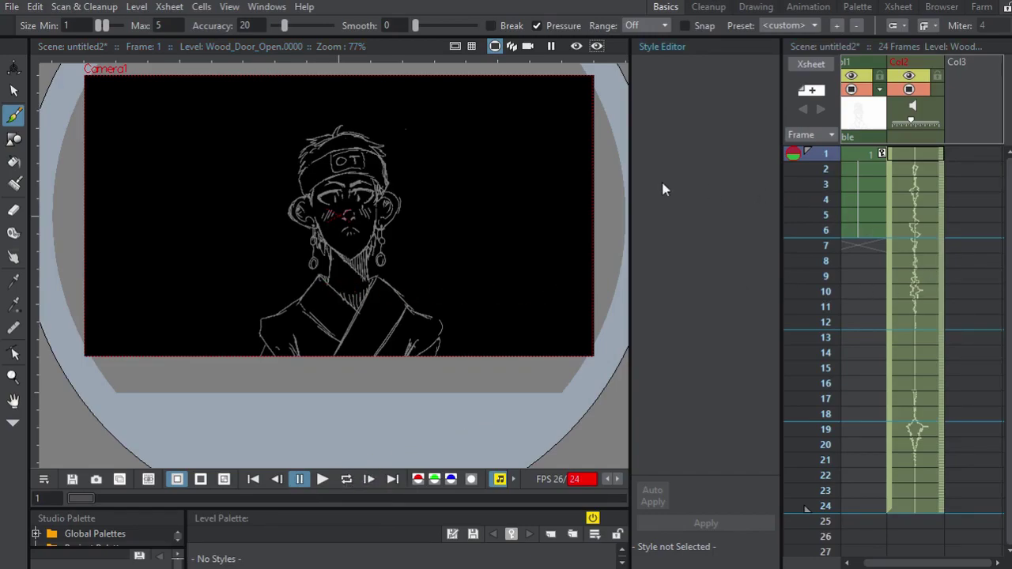
Step: Adjust the widths of the viewer, Style Editor and Xsheet so that Col1 and Col2 both fit fully
drag(630, 150, 745, 158)
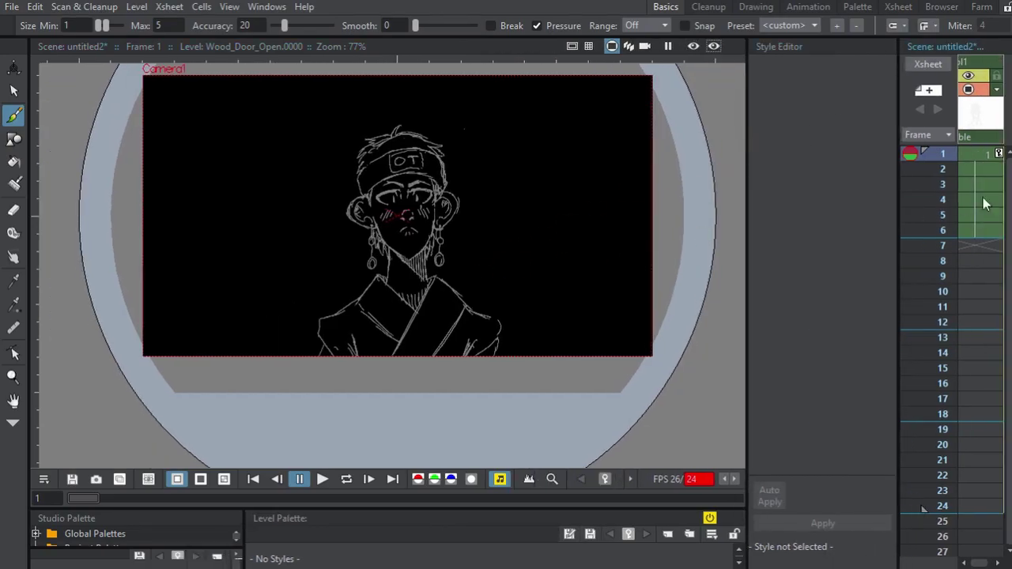
drag(899, 182, 773, 190)
scroll(454, 244, down, 2)
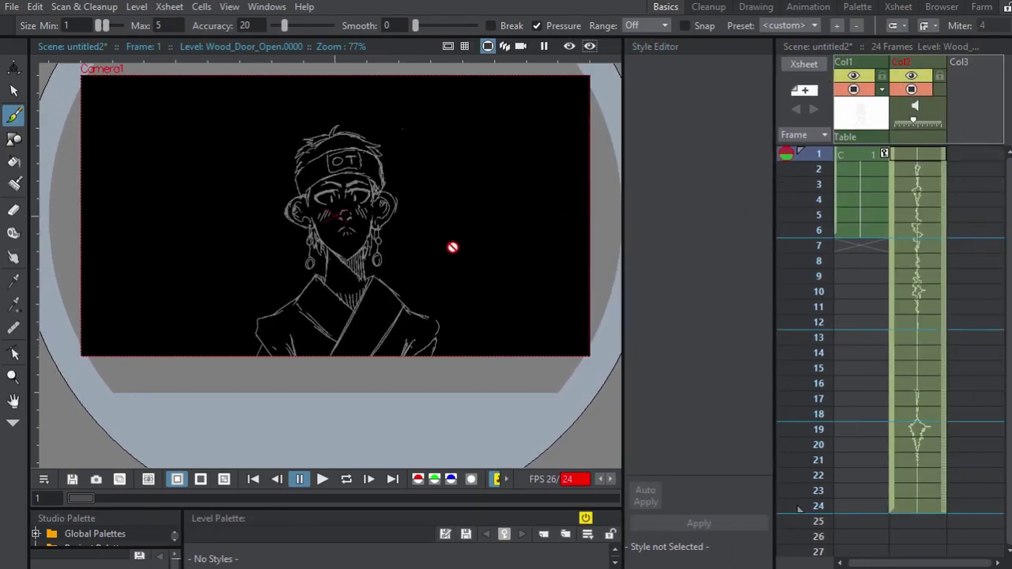
scroll(454, 309, up, 1)
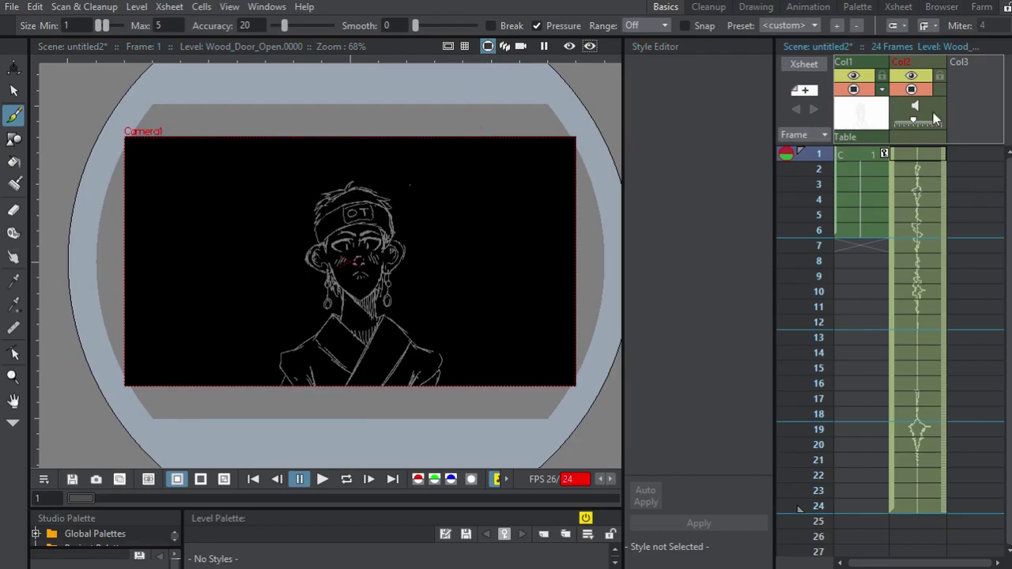
Step: Delete the audio column Col2 and widen the viewer
right_click(931, 112)
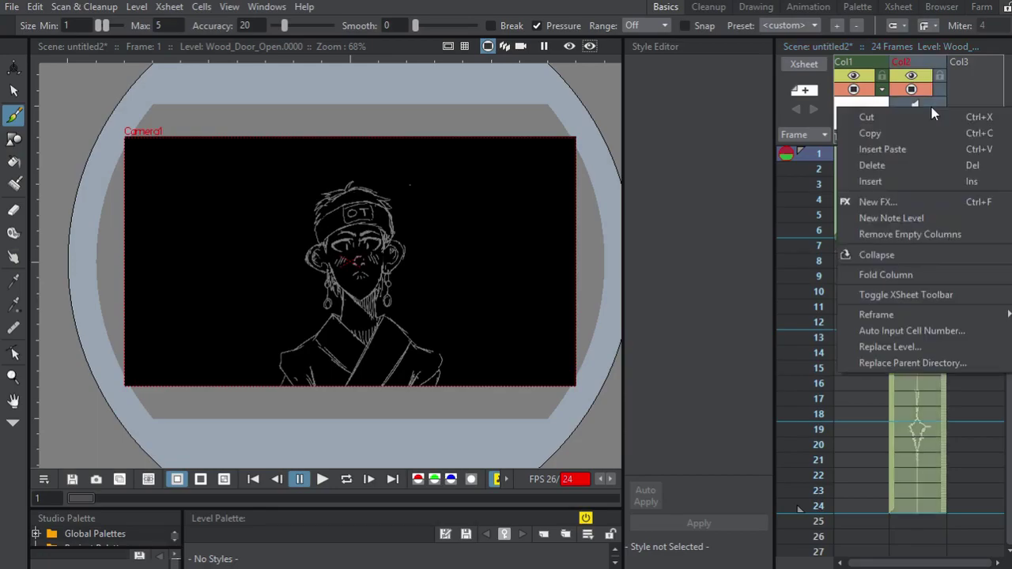
click(918, 171)
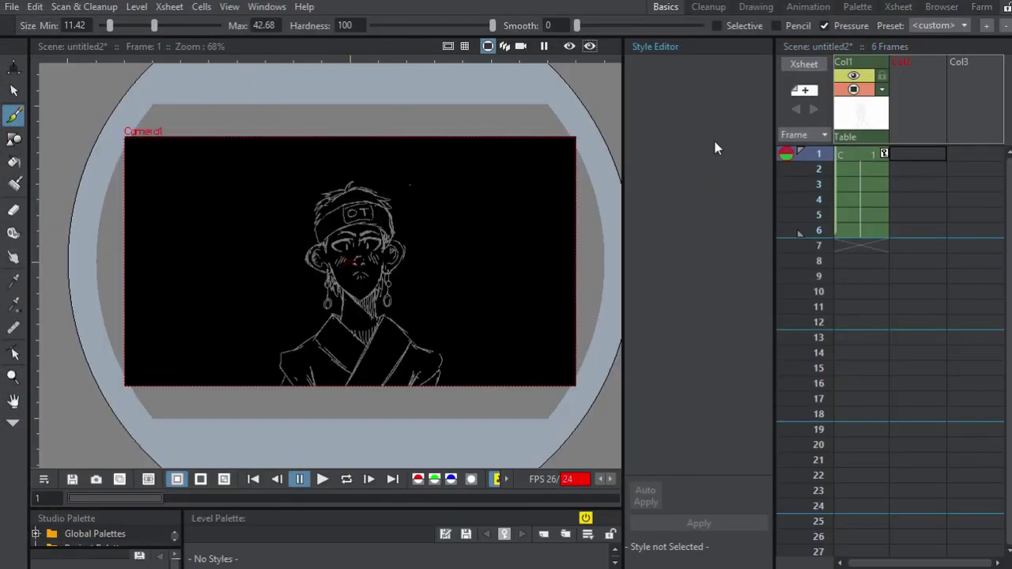
drag(624, 124, 697, 114)
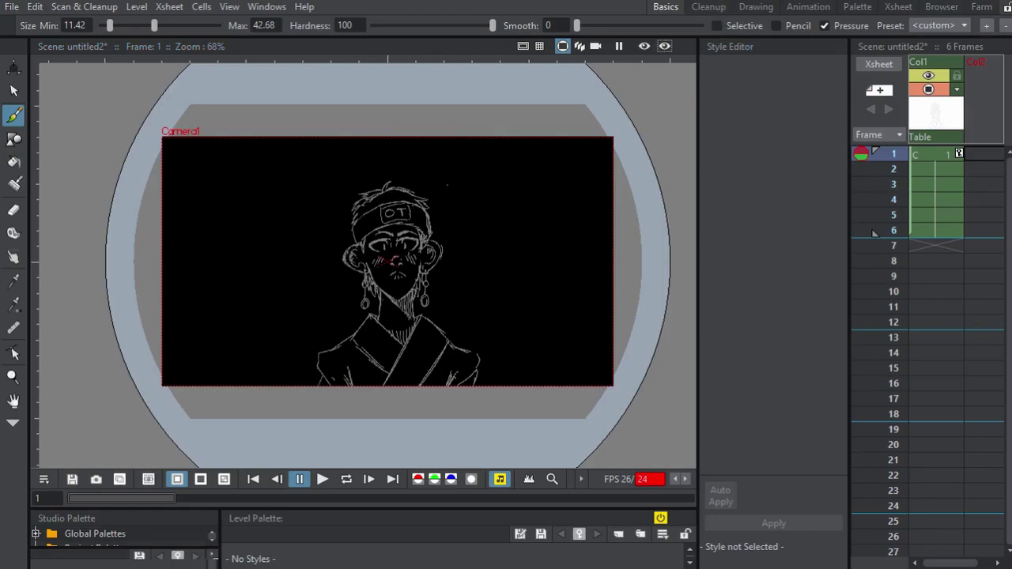
Step: Switch to the Cleanup room and make the Xsheet panel slightly taller
click(709, 7)
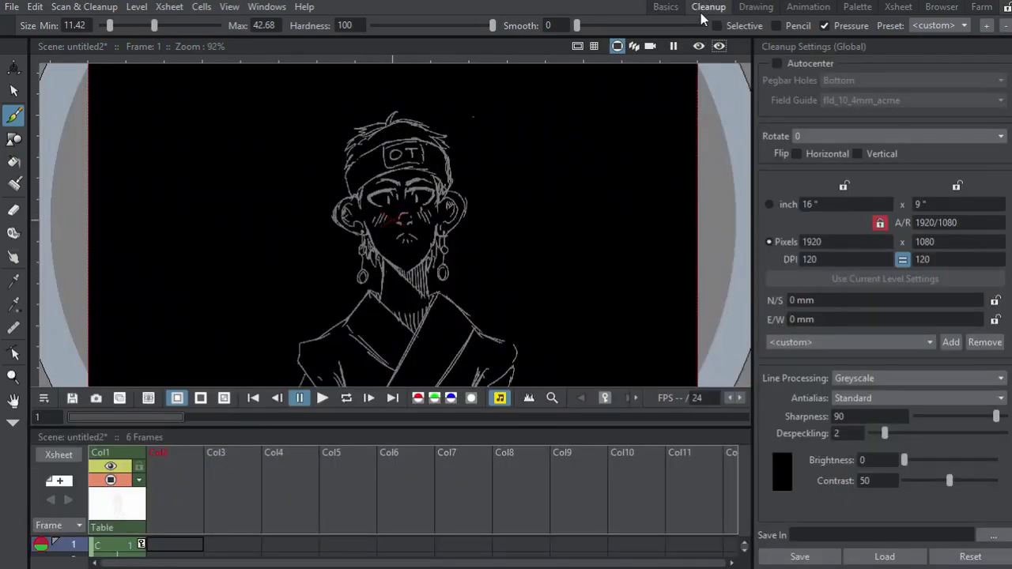
click(666, 7)
click(704, 8)
drag(521, 419, 521, 411)
scroll(410, 147, down, 1)
scroll(410, 146, up, 1)
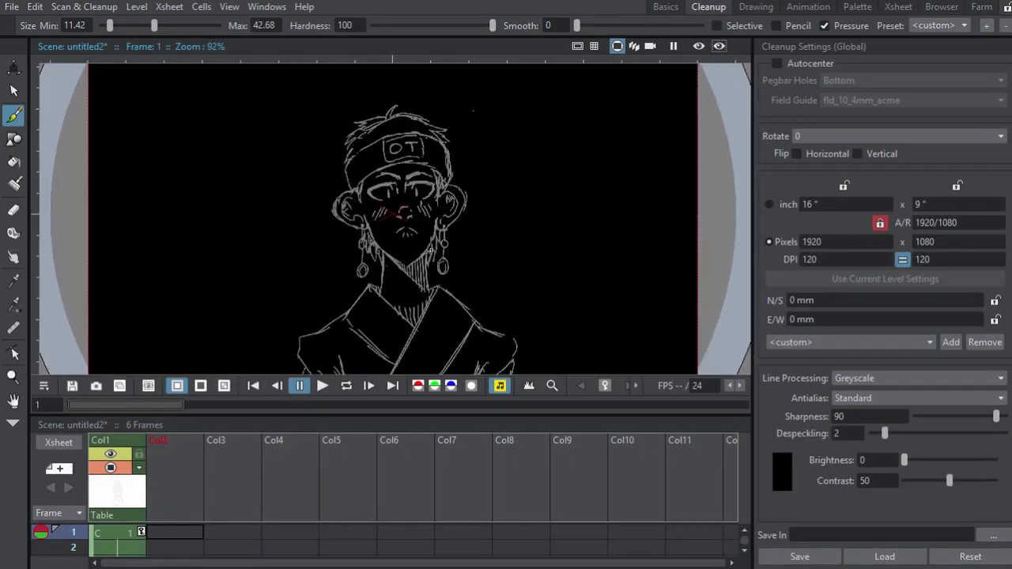
scroll(408, 143, down, 3)
scroll(407, 134, up, 2)
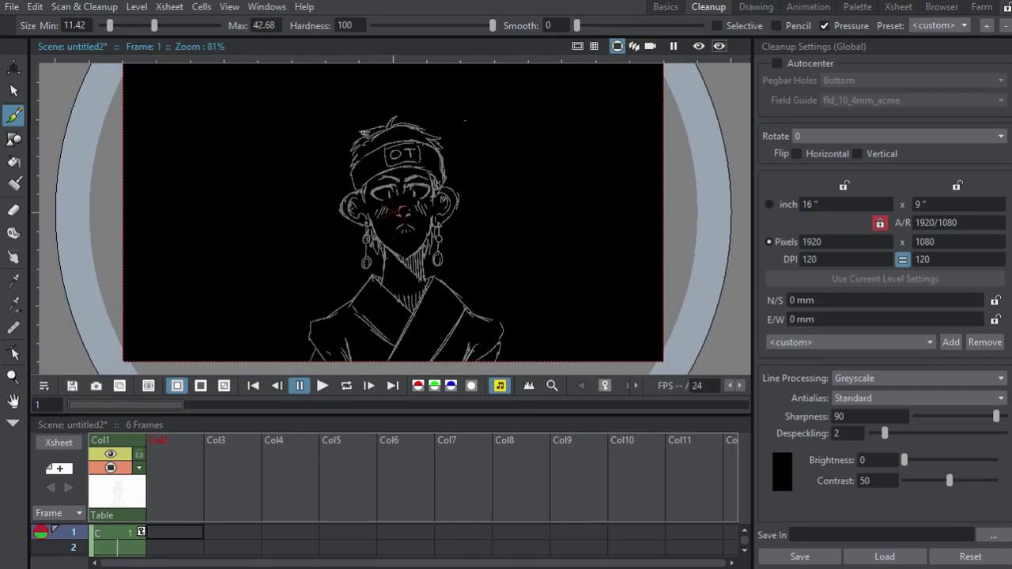
scroll(439, 259, up, 3)
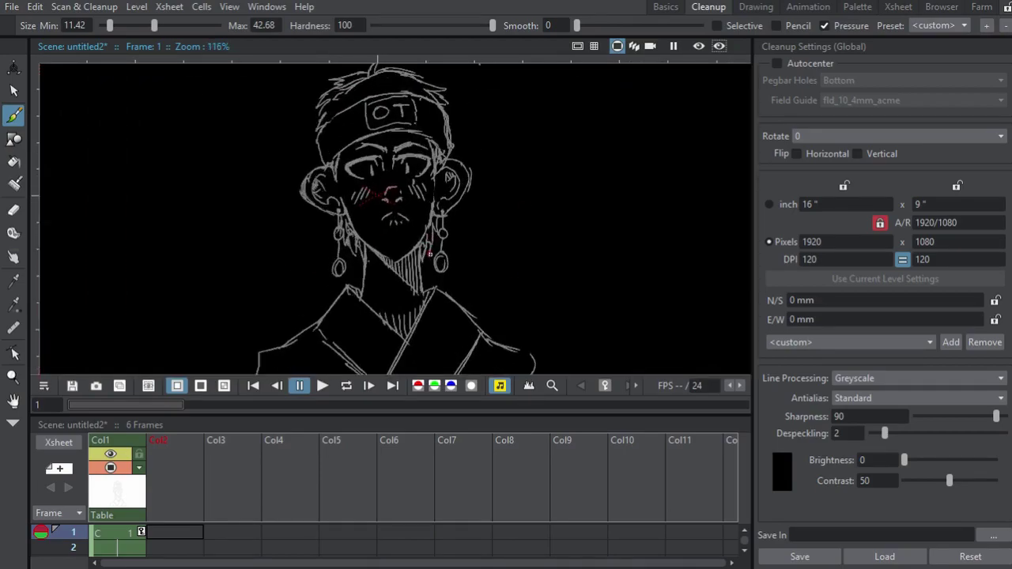
scroll(440, 259, down, 5)
scroll(442, 260, up, 2)
scroll(449, 262, down, 1)
drag(450, 262, 461, 246)
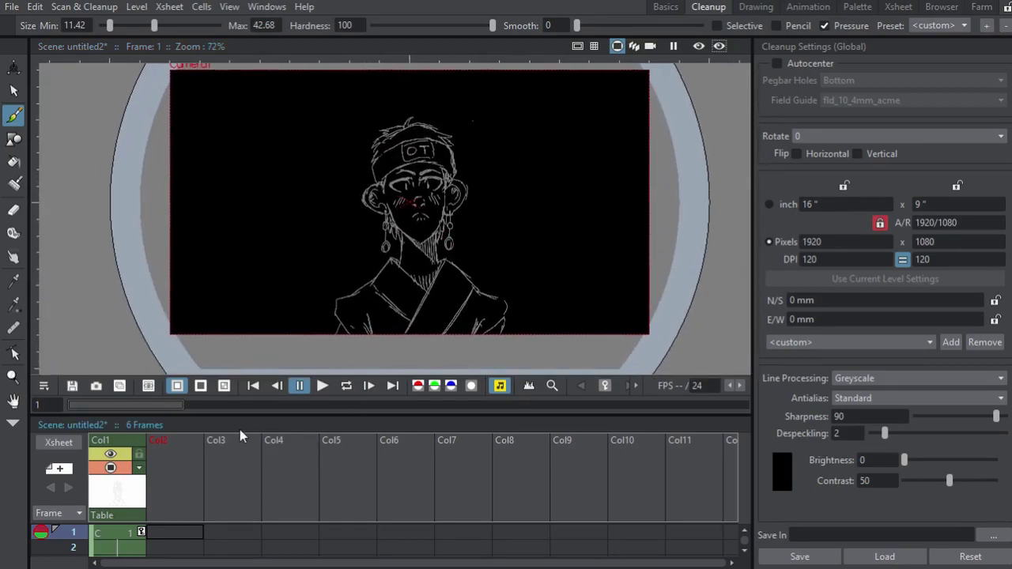
Step: Maximize and restore the Xsheet and Cleanup Settings panels in turn to view each full screen
key(grave)
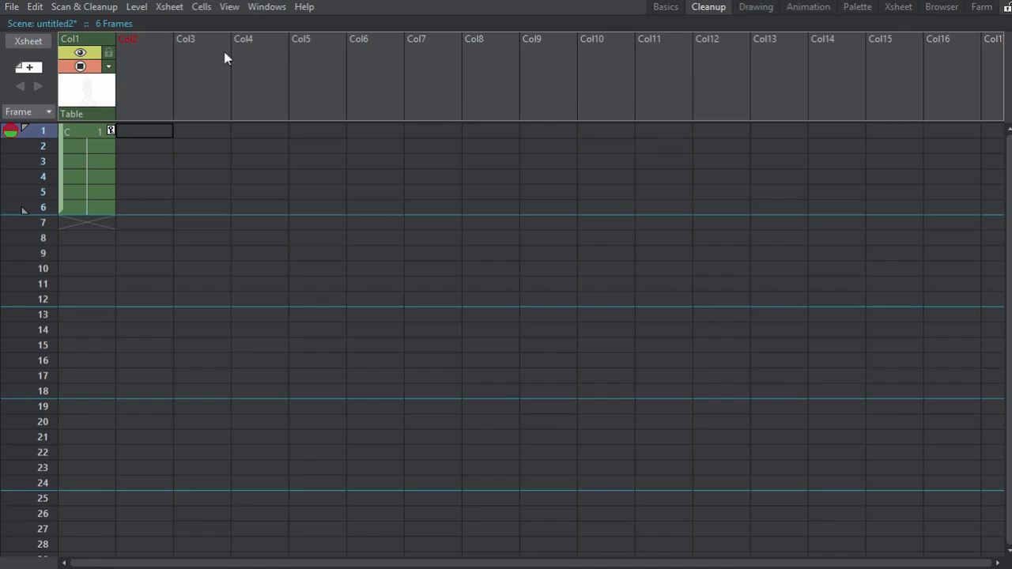
key(grave)
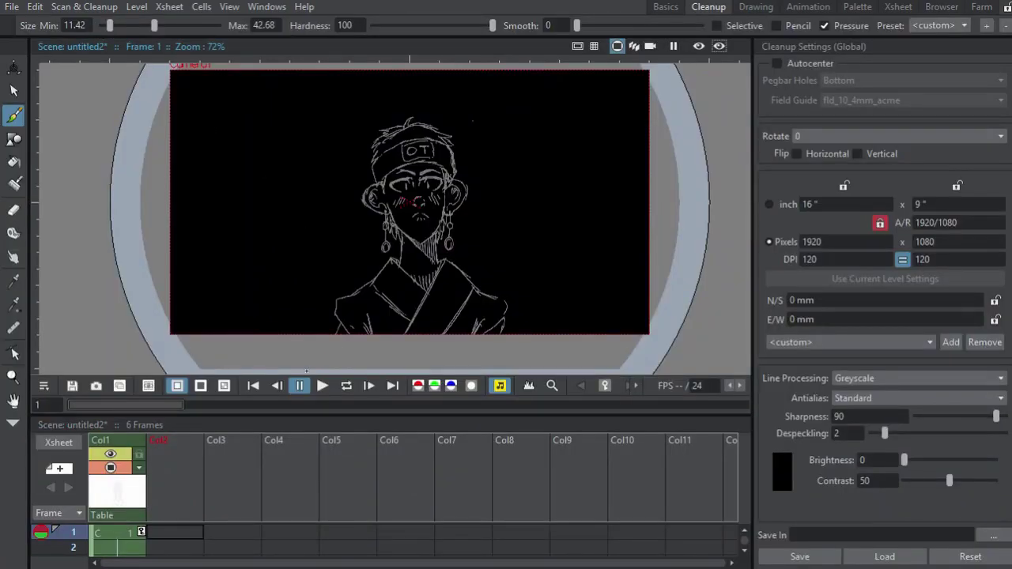
key(grave)
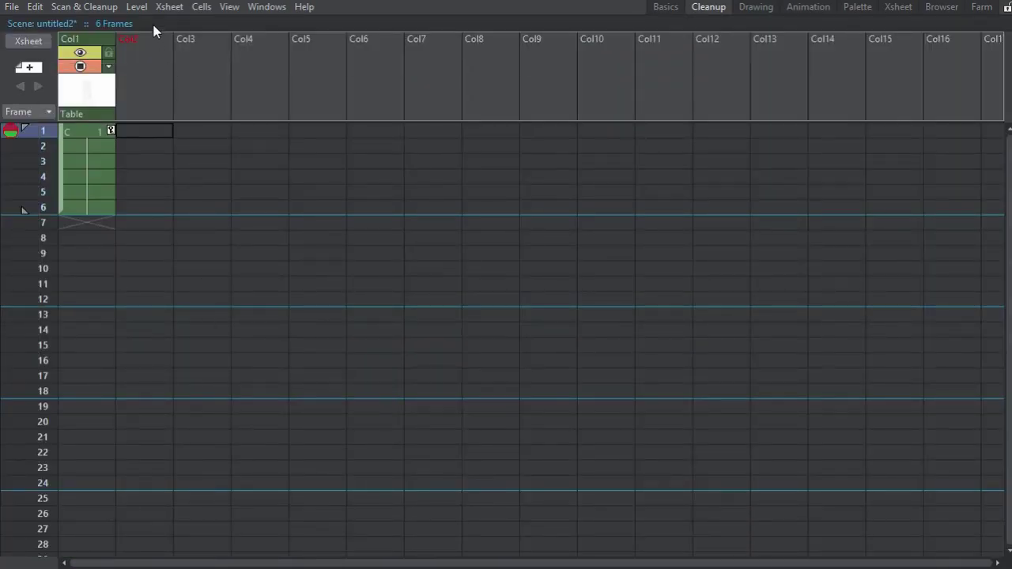
key(grave)
key(grave)
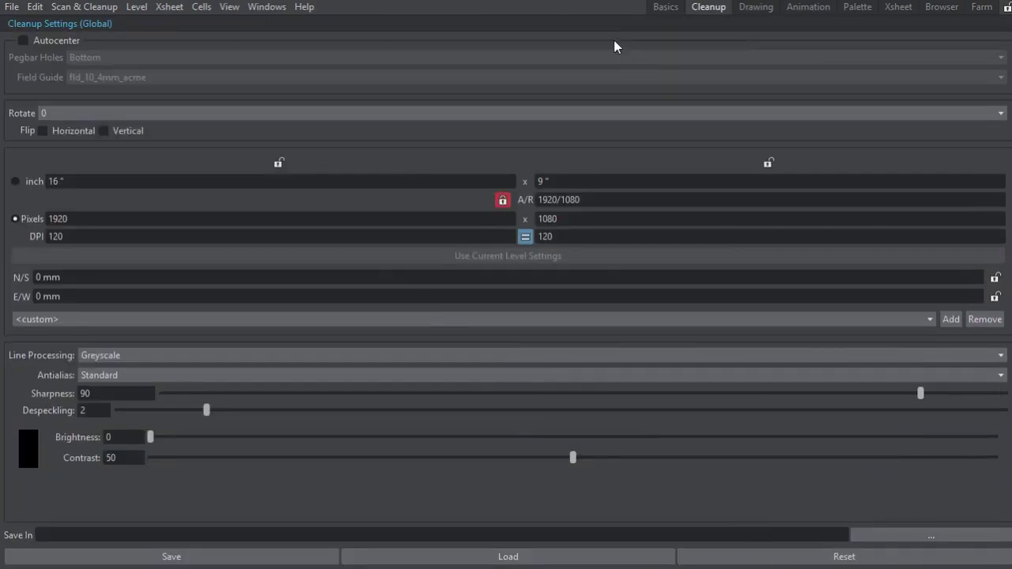
key(grave)
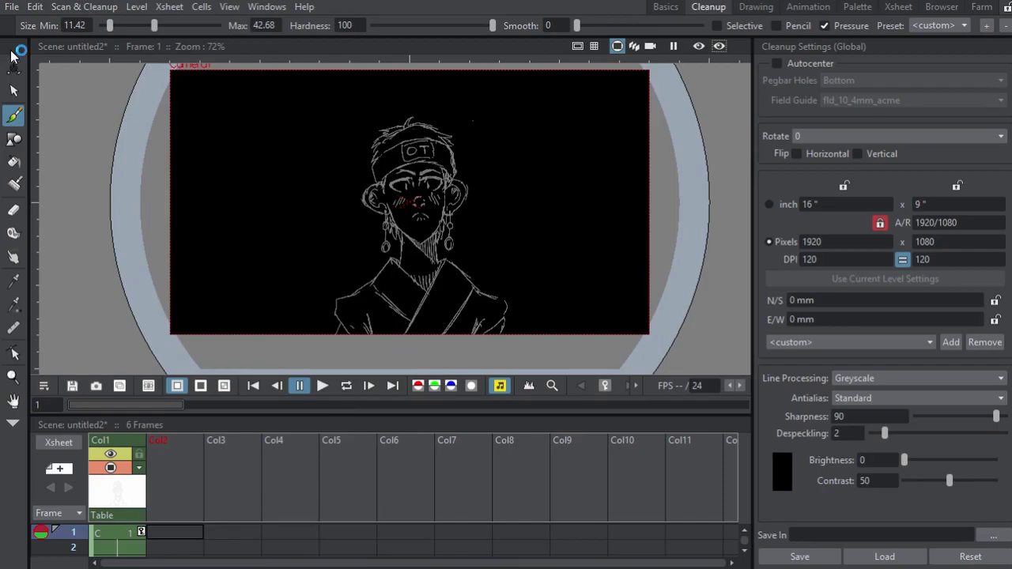
Step: Change the Xsheet to the Timeline layout and reduce its panel height to give the viewer more room
scroll(350, 234, down, 1)
drag(234, 425, 245, 381)
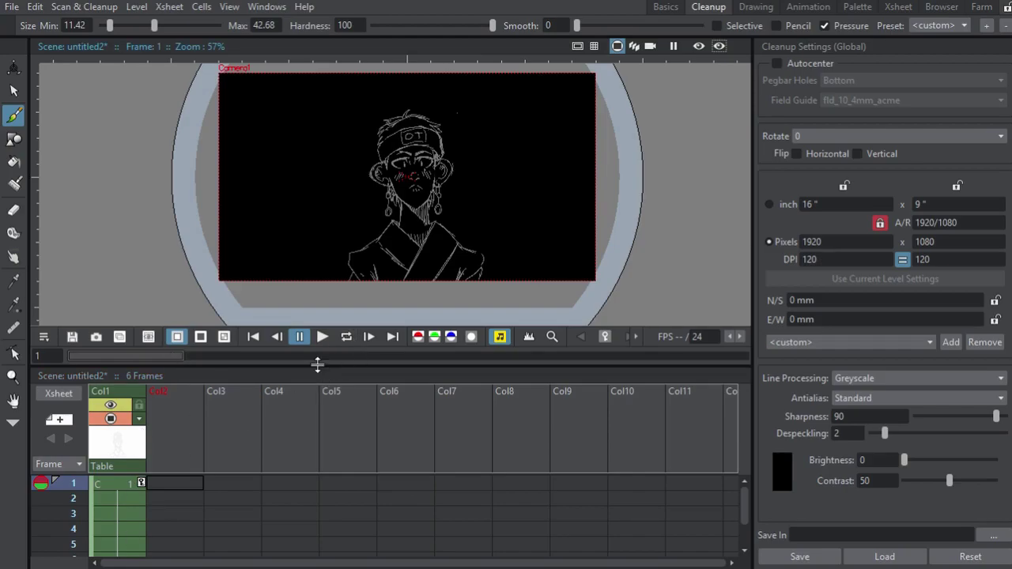
drag(317, 368, 303, 402)
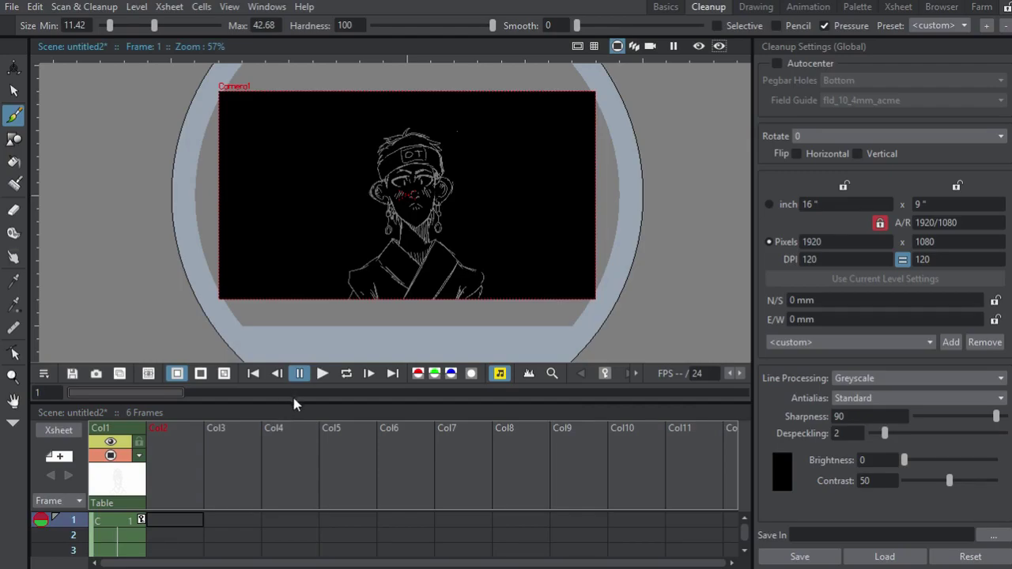
drag(293, 403, 294, 393)
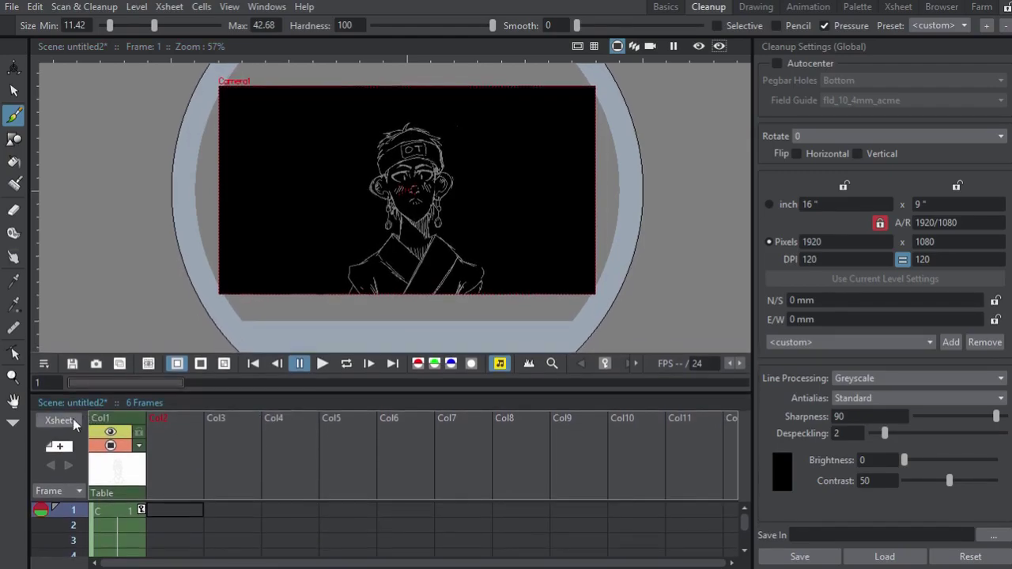
click(72, 426)
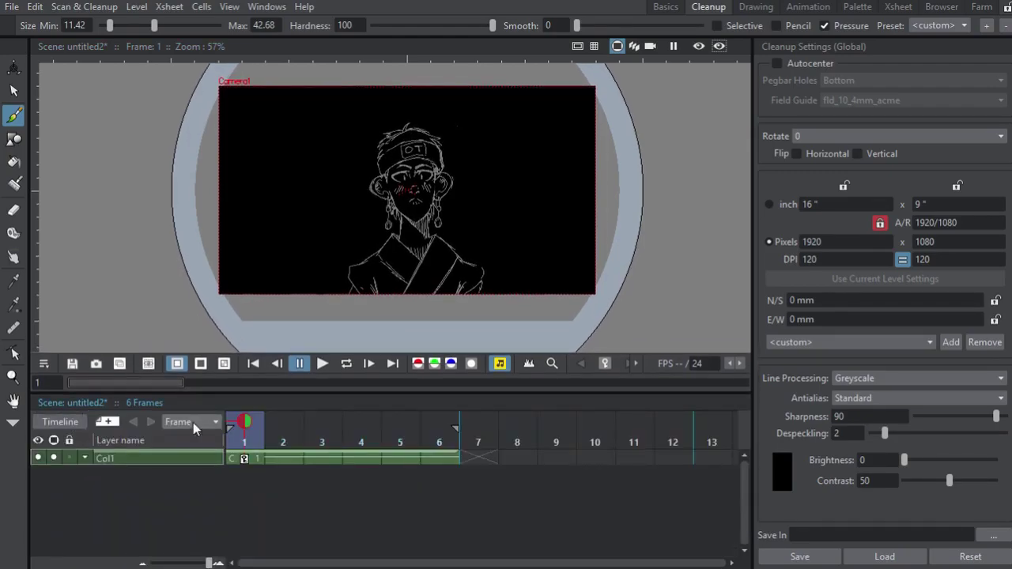
drag(335, 395, 334, 464)
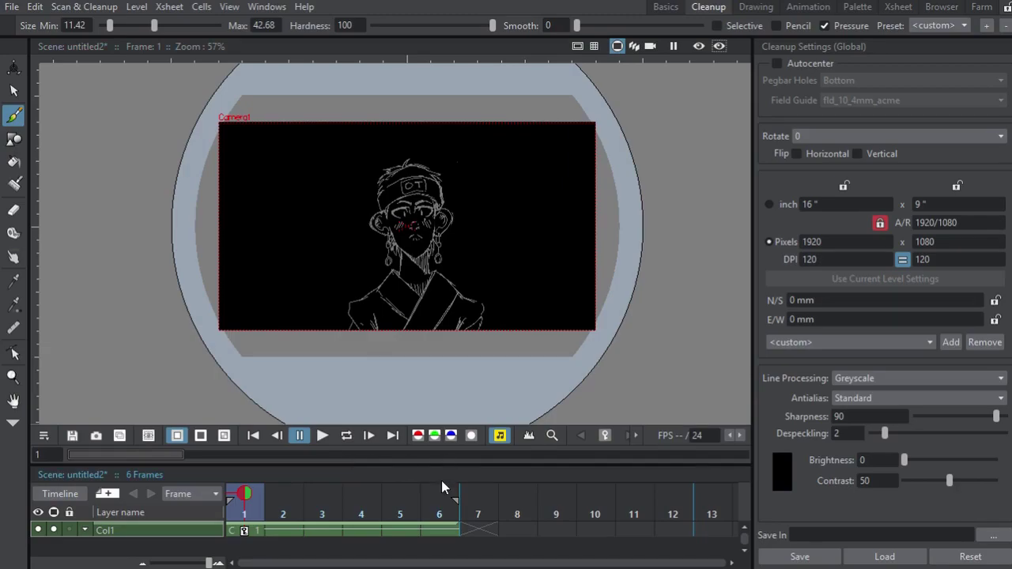
Step: Return to the Basics room and widen the Xsheet panel
click(503, 245)
click(666, 8)
scroll(480, 217, up, 3)
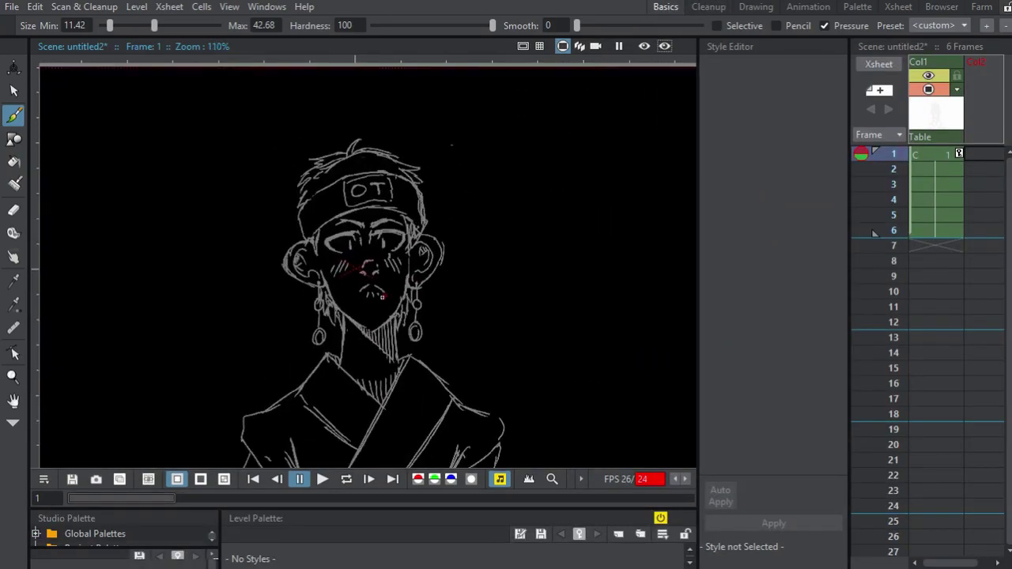
scroll(383, 300, down, 5)
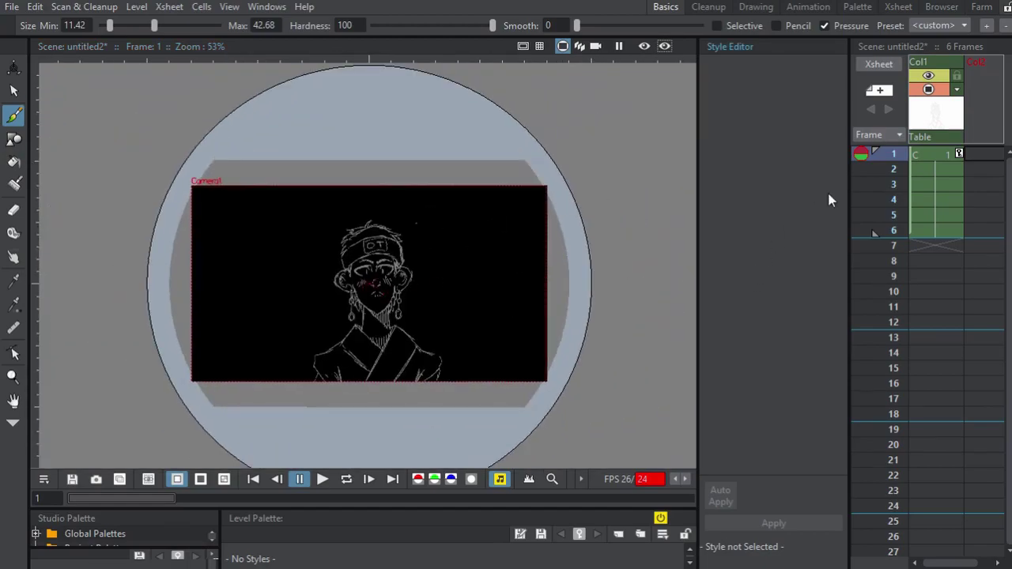
drag(846, 193, 729, 208)
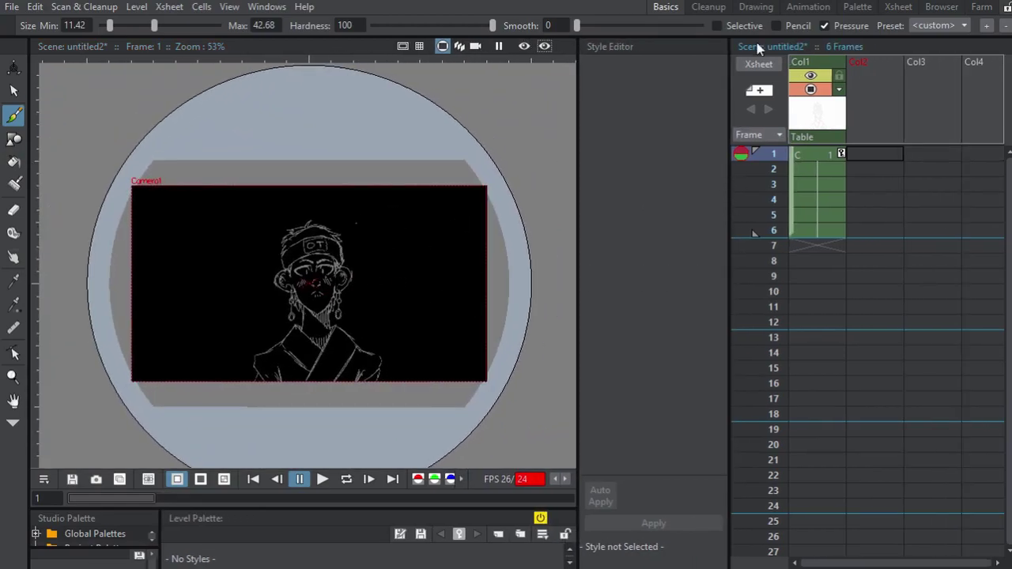
Step: Switch to the Drawing room and open the scene's output settings
click(756, 7)
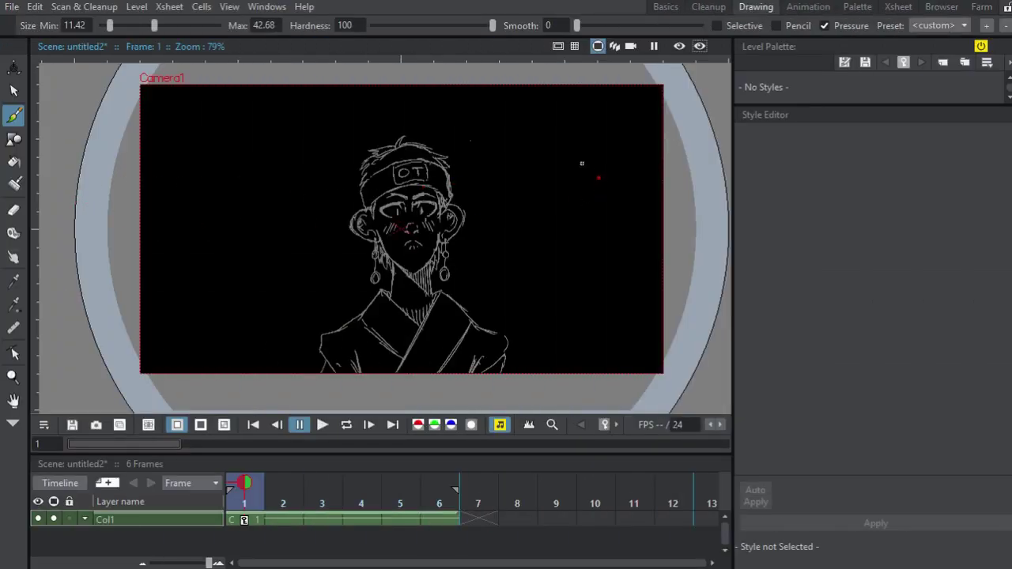
scroll(424, 161, down, 5)
scroll(424, 161, up, 4)
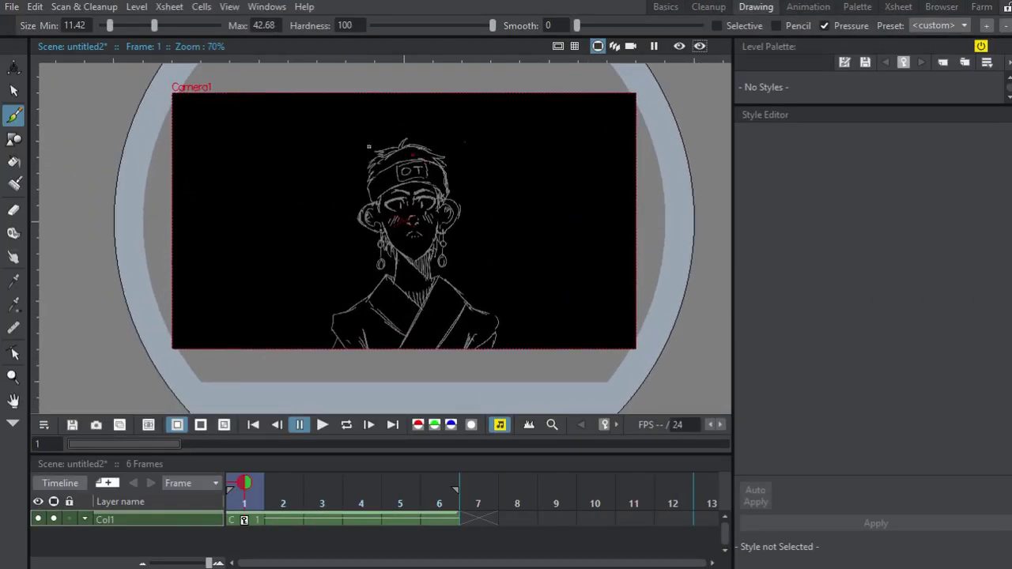
click(13, 8)
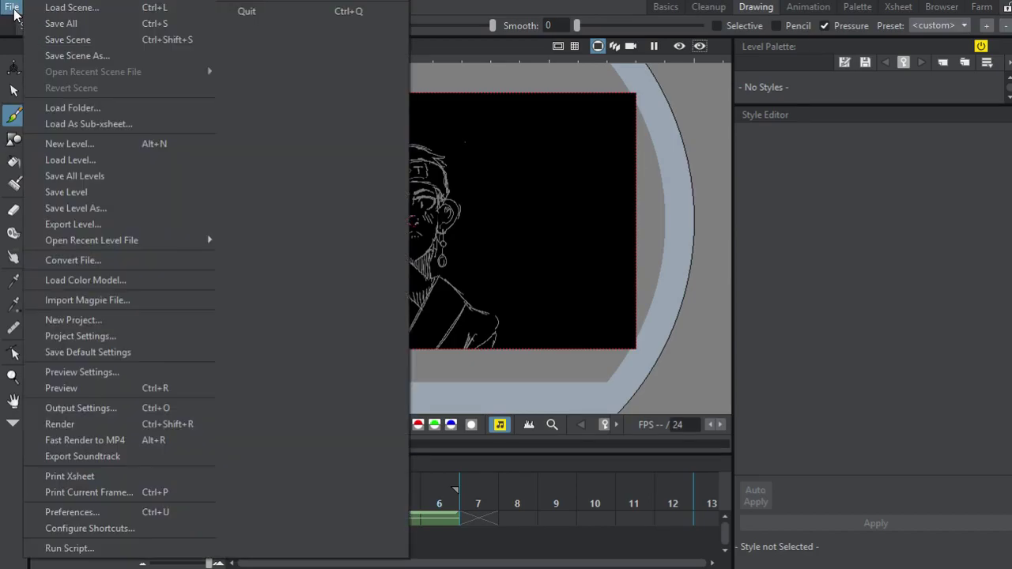
click(72, 408)
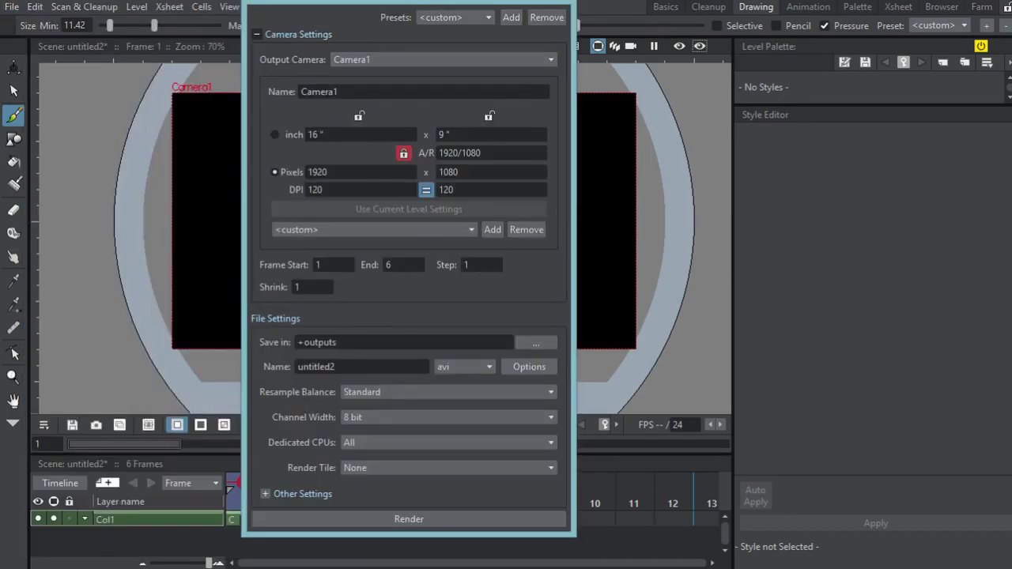
Step: Try to set Camera1's aspect ratio to 1280/720 in the output settings and close them to check the camera frame
drag(439, 4, 800, 17)
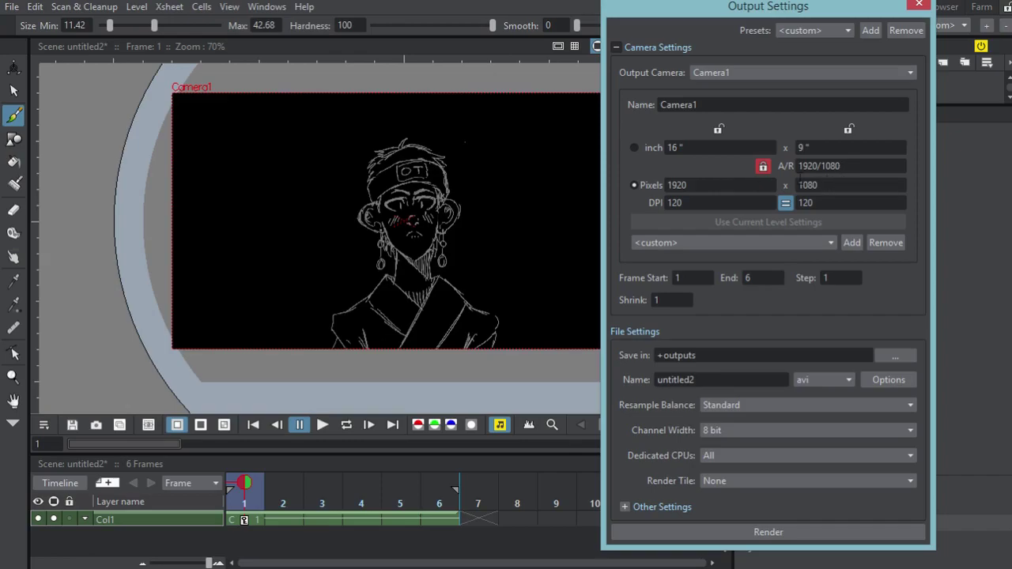
click(861, 166)
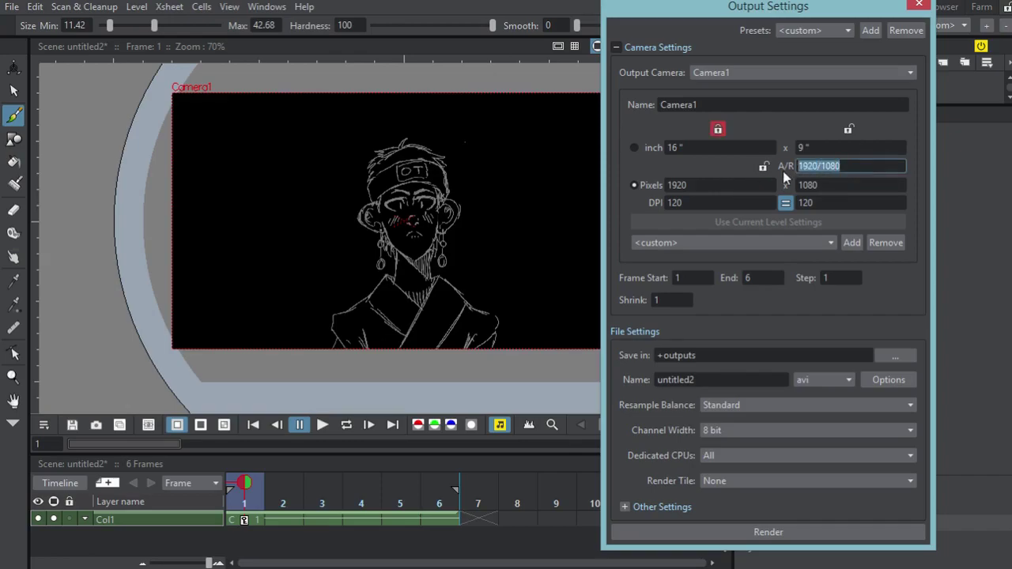
text(1280/720)
drag(816, 15, 675, 6)
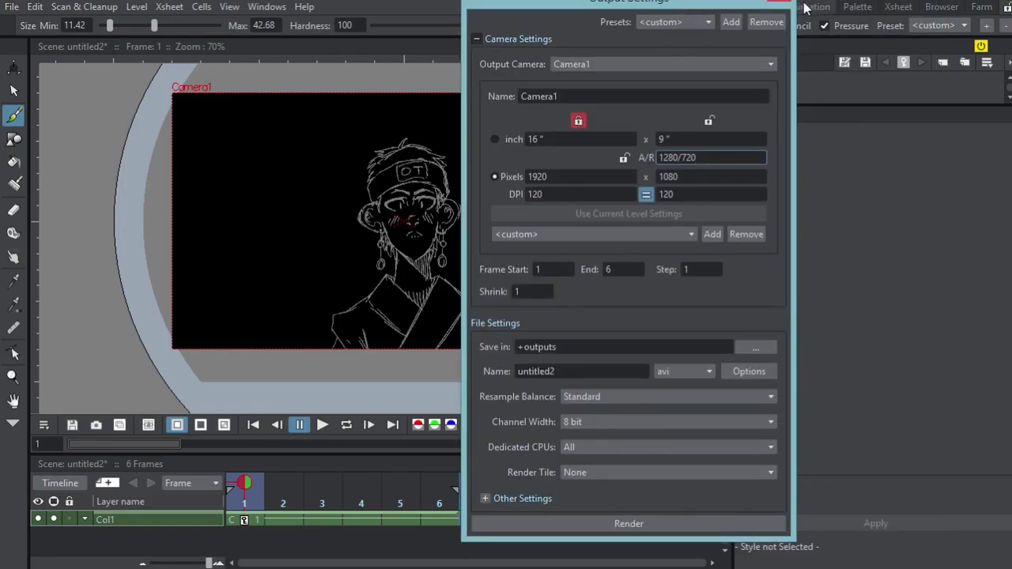
click(779, 3)
scroll(530, 233, down, 5)
scroll(530, 232, up, 6)
scroll(529, 232, down, 1)
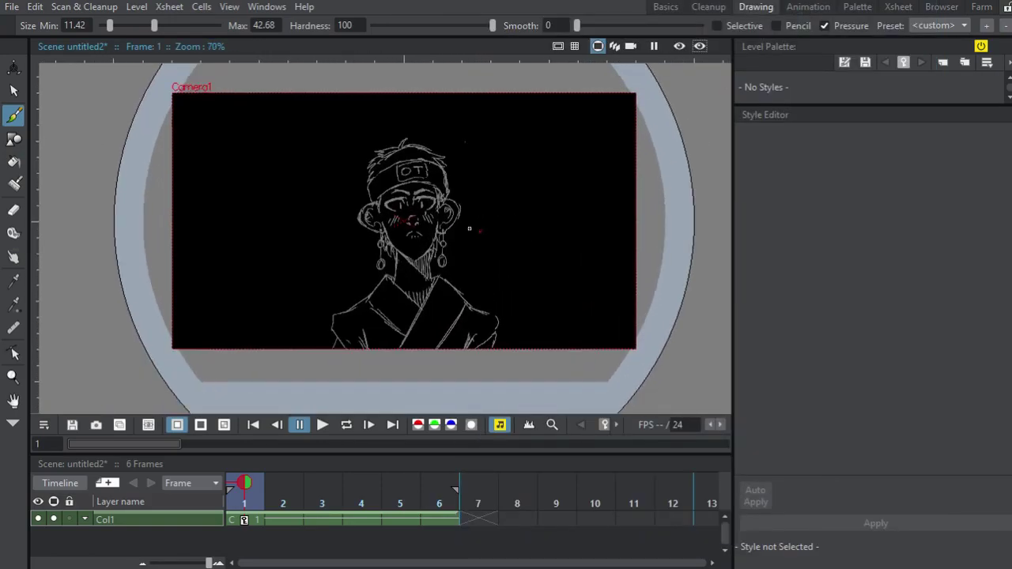
Step: Set Camera1's resolution to 1280 x 720 pixels in the output settings, then close them to inspect the camera frame
click(12, 7)
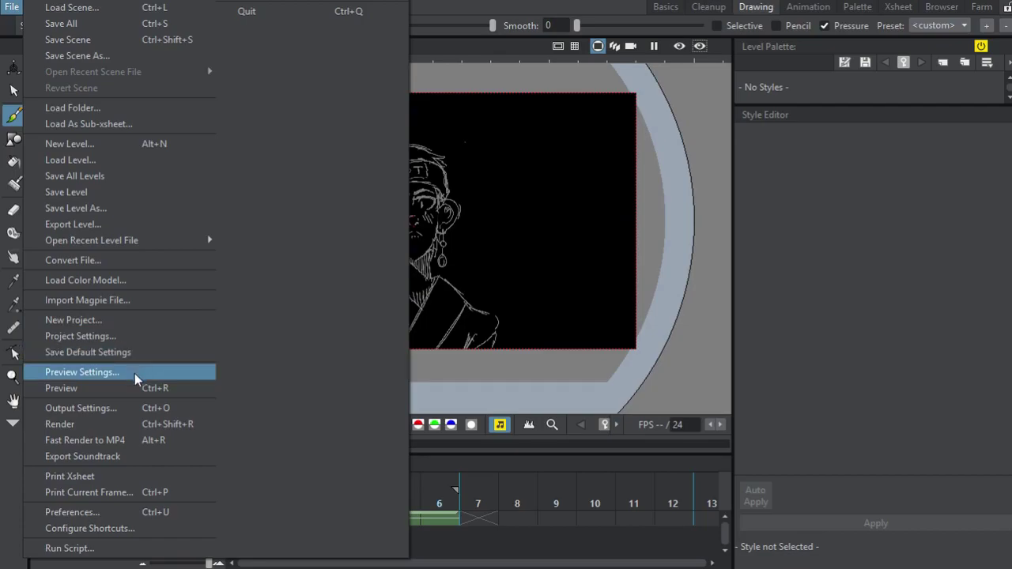
click(128, 408)
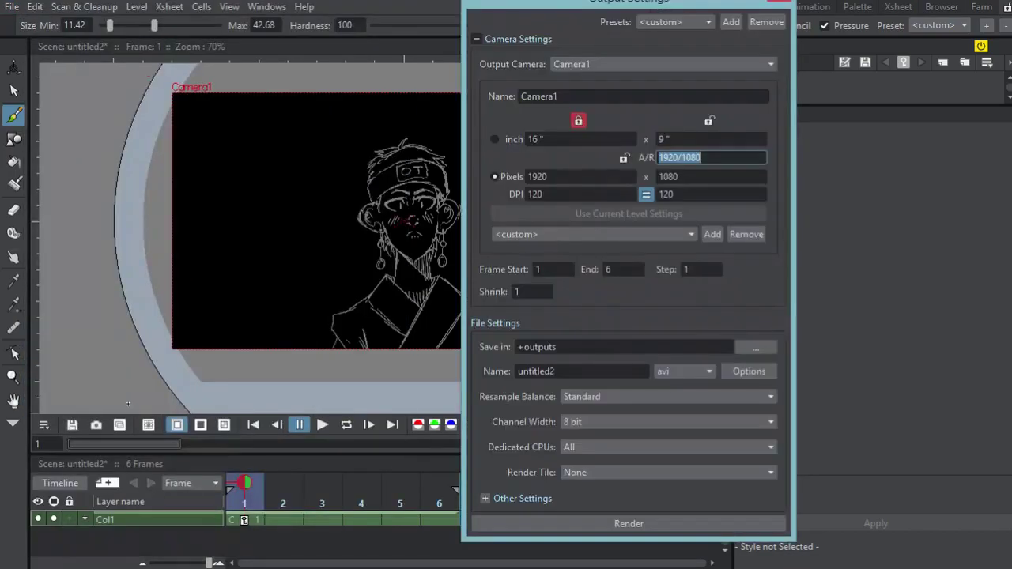
click(590, 193)
drag(554, 177, 507, 179)
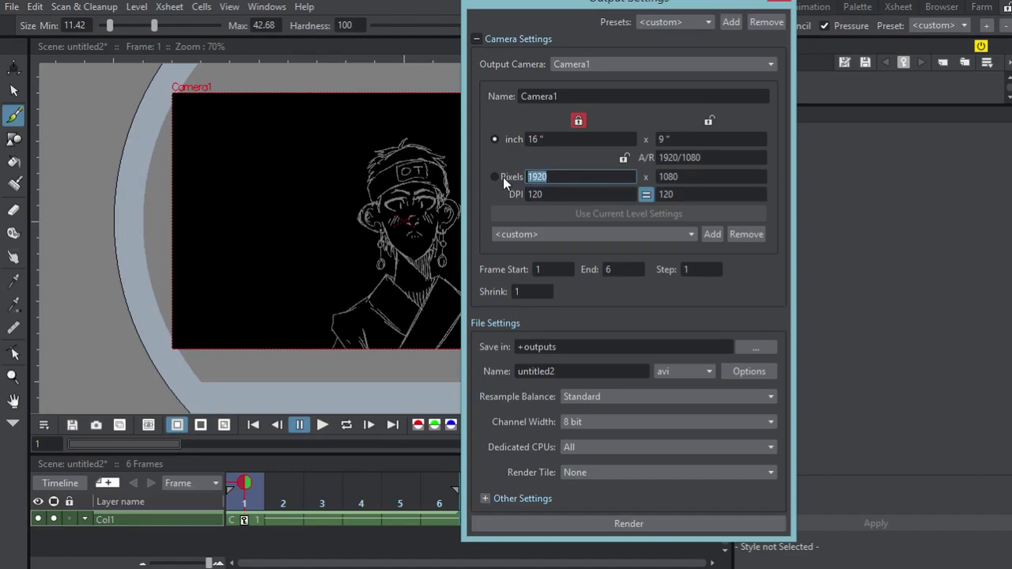
click(495, 177)
click(557, 177)
key(shift+Left)
key(shift+Left)
key(shift+Left)
key(shift+Left)
text(1280)
click(656, 176)
key(shift+Left)
key(shift+Left)
key(shift+Left)
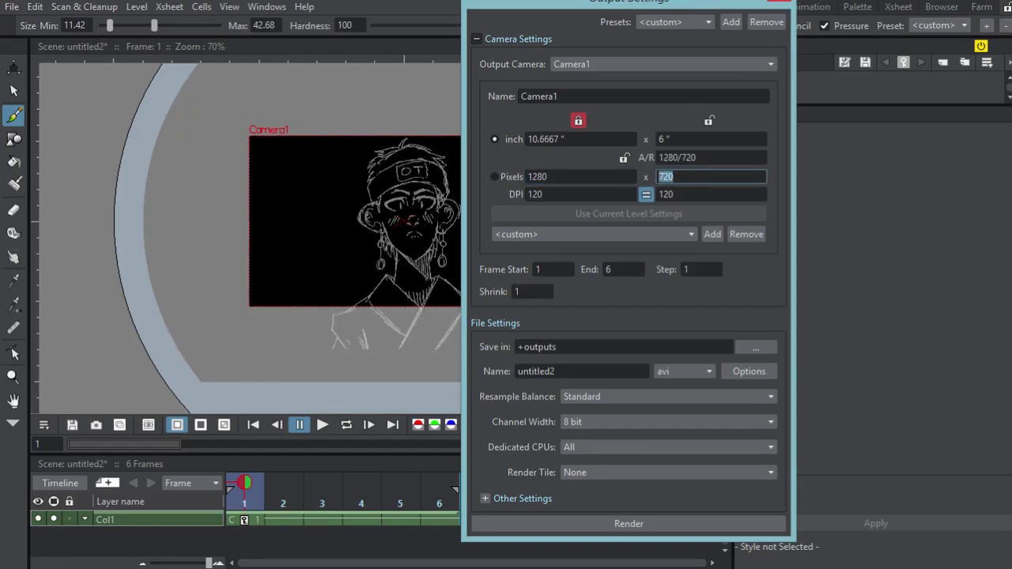
click(778, 1)
scroll(511, 185, down, 4)
scroll(449, 214, up, 5)
scroll(369, 165, down, 3)
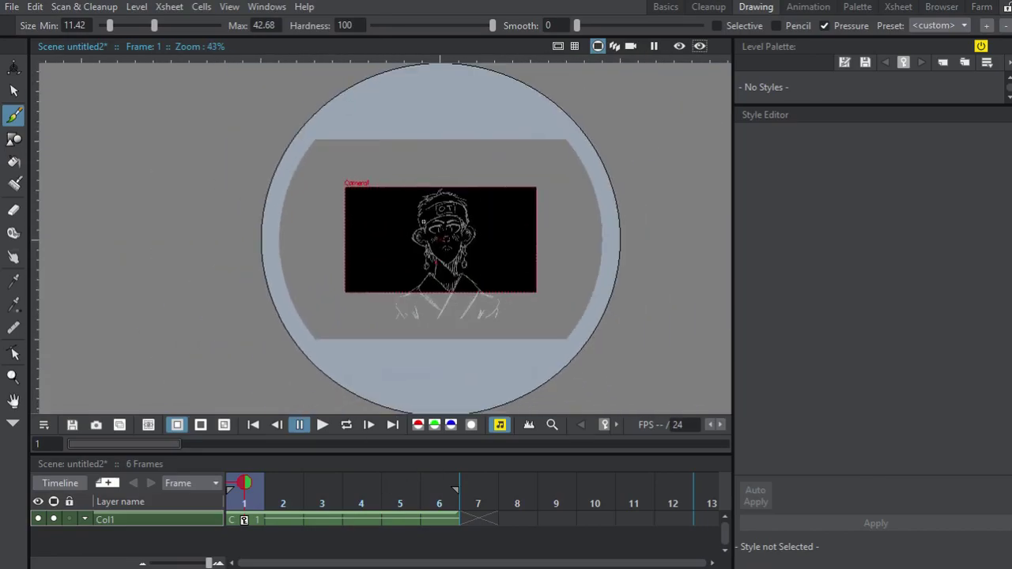
Step: Set Camera1's resolution to 1920 x 1080 pixels with pixels as the size unit, and close the output settings
click(12, 6)
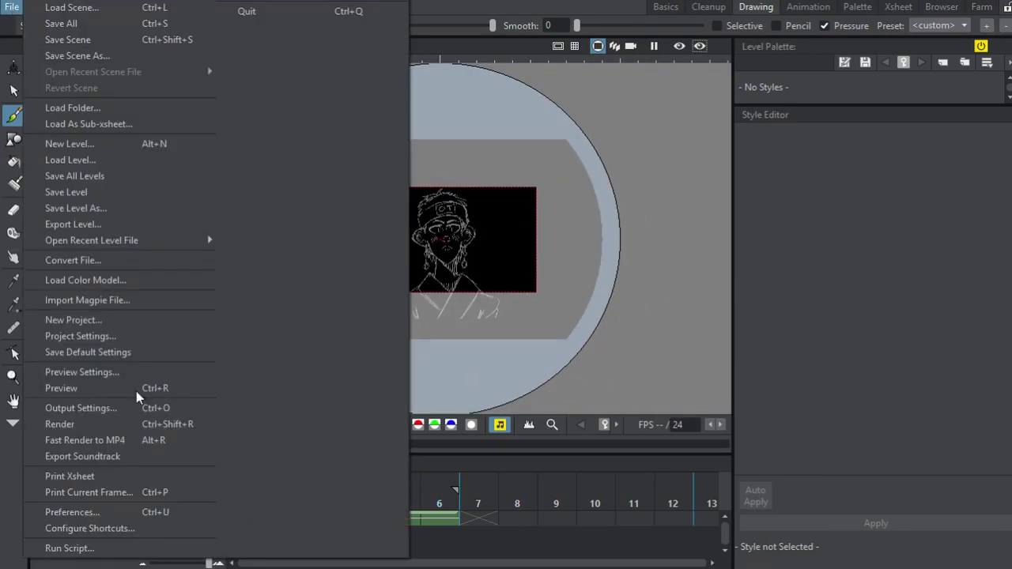
click(80, 408)
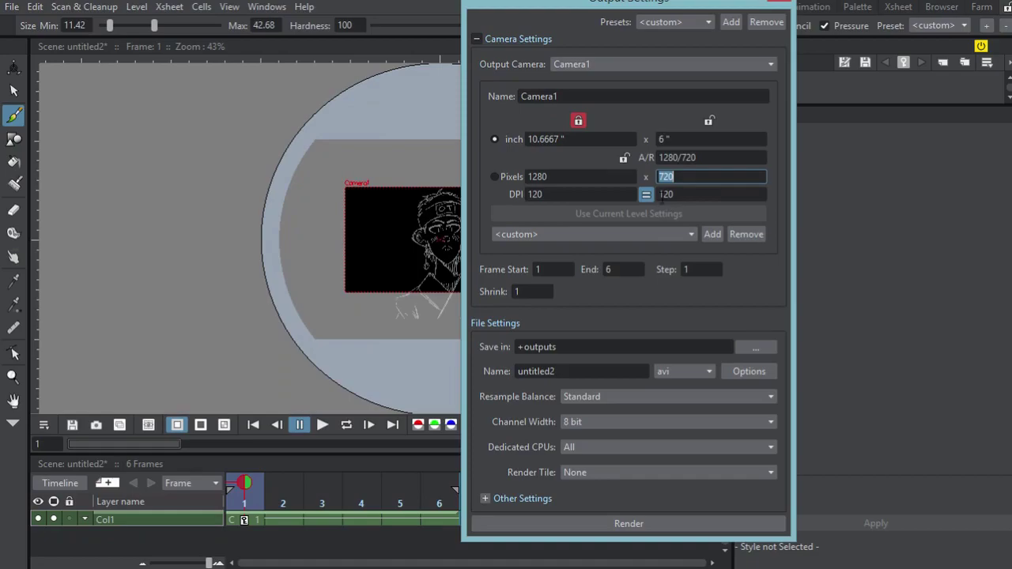
click(579, 177)
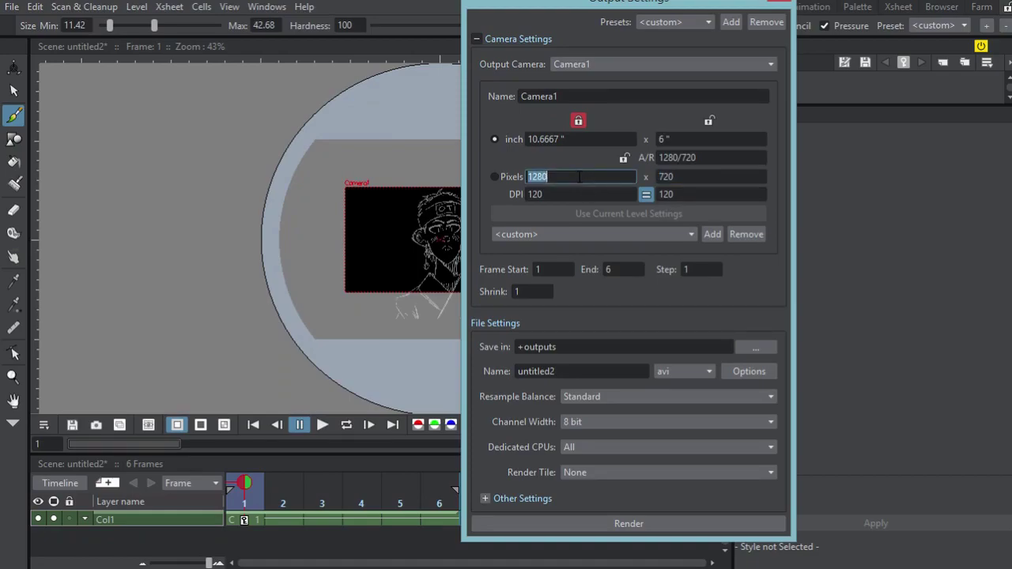
text(1920)
click(494, 177)
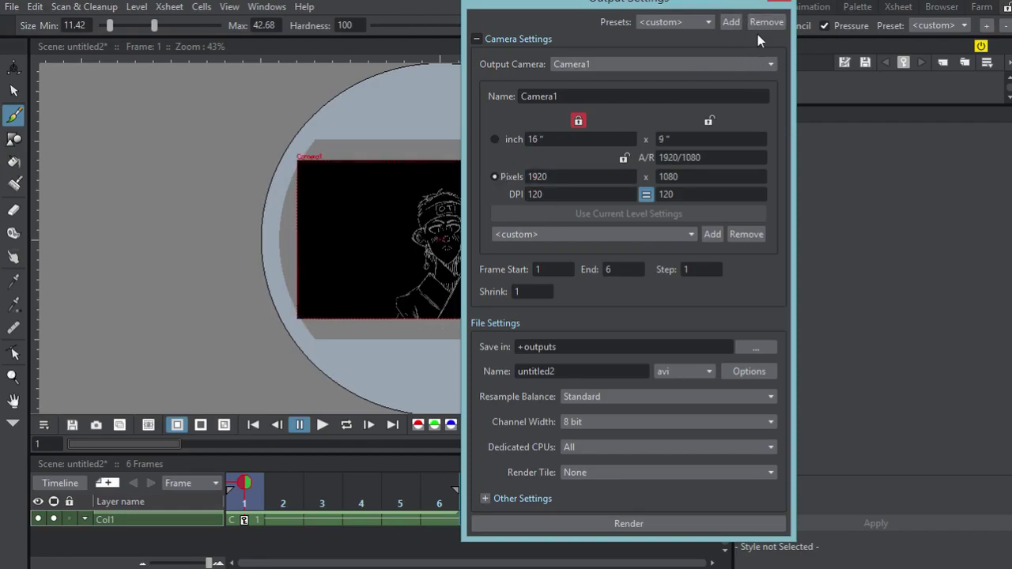
click(779, 2)
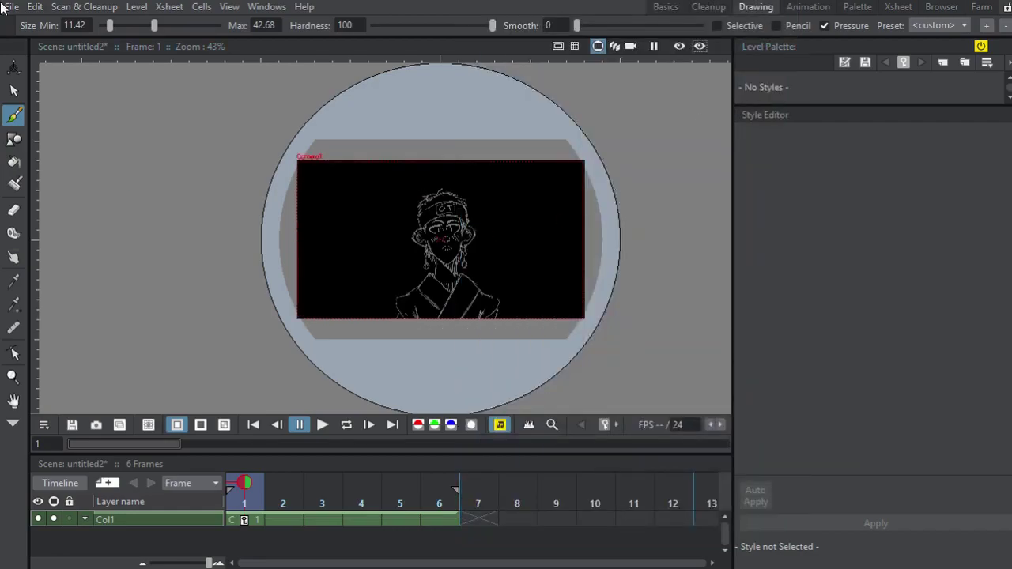
Step: Open the scene's output settings again, then return to the Basics room with the character sketch in the viewer
click(12, 7)
click(154, 408)
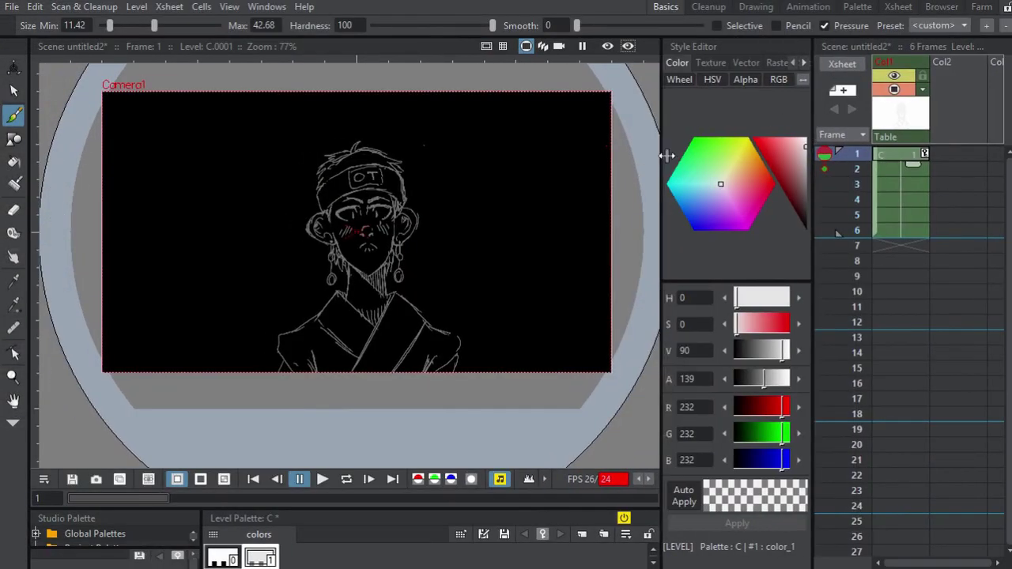
drag(459, 171, 461, 170)
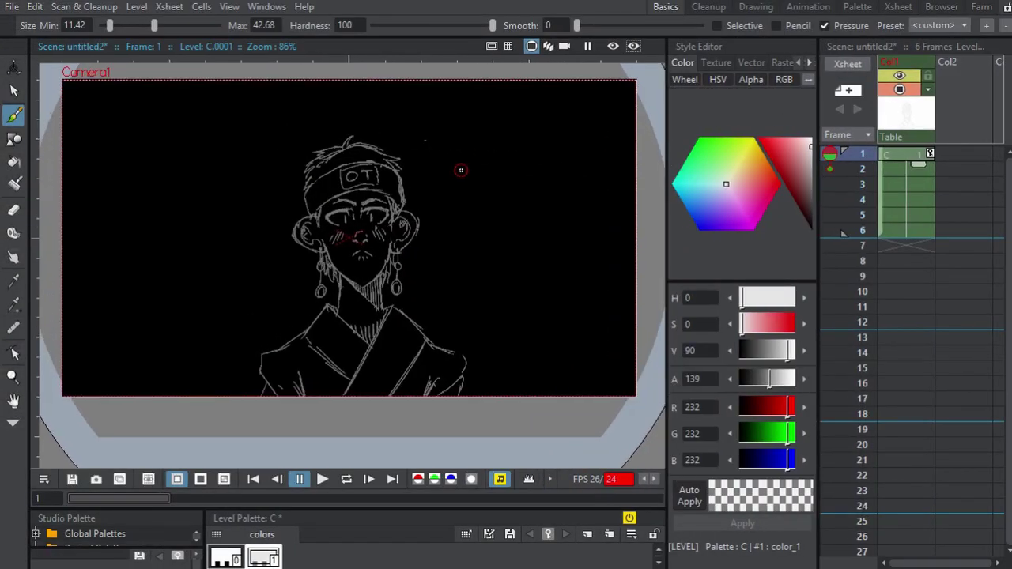